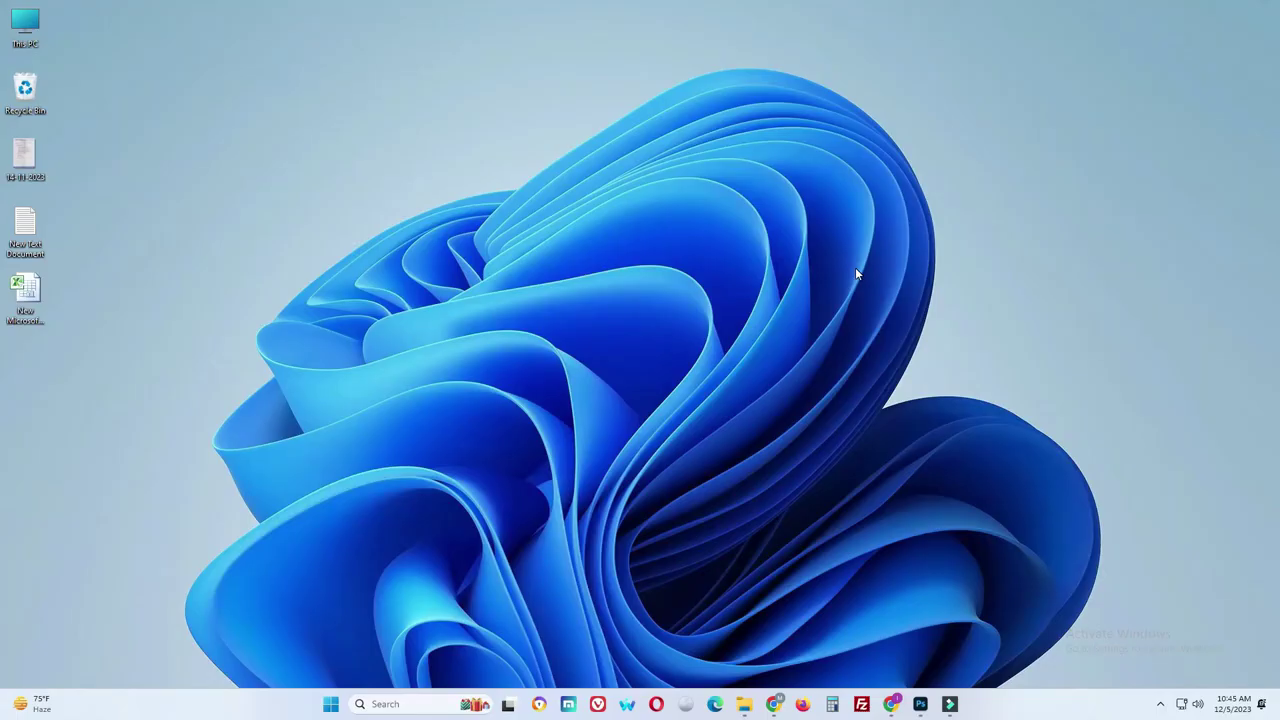
Bring the Photoshop window to the front from the Windows taskbar
{"action": "left_click", "coordinate": [921, 652]}
{"action": "mouse_move", "coordinate": [920, 704]}
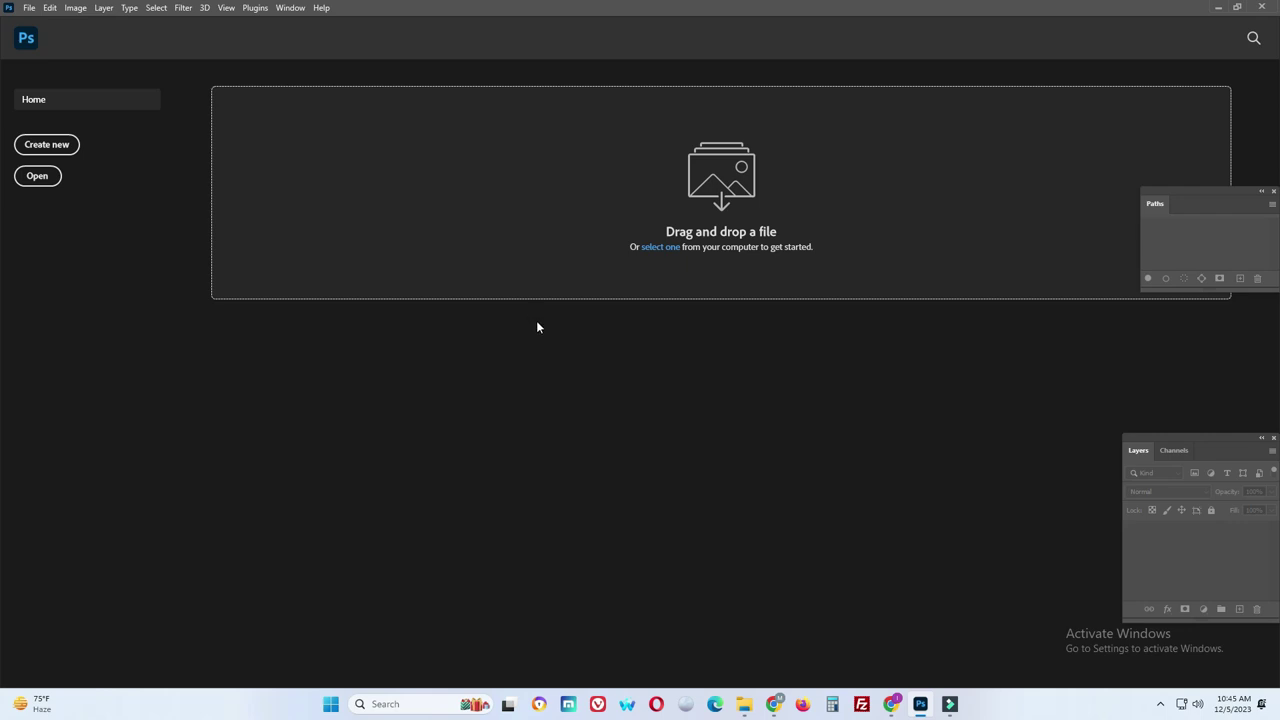
Open the 'flower on the vase' image from the Complex Clipping Path folder
{"action": "left_click", "coordinate": [31, 10]}
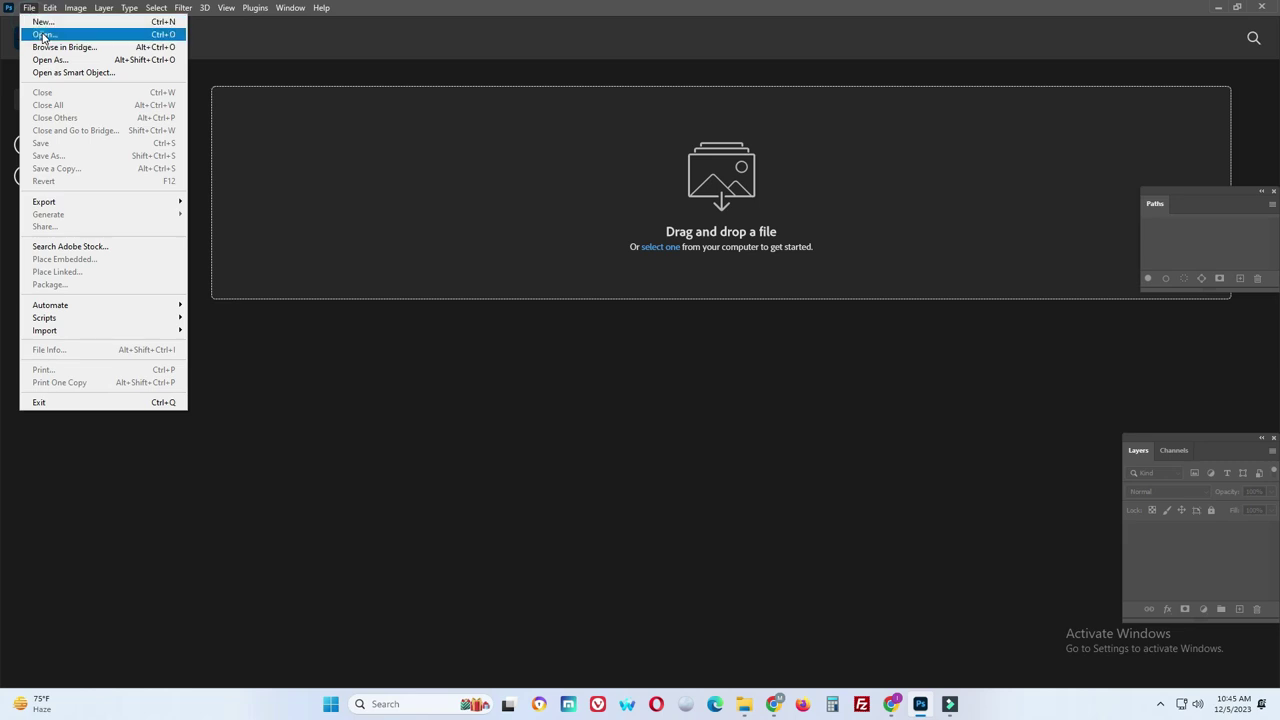
{"action": "left_click", "coordinate": [43, 37]}
{"action": "left_click", "coordinate": [218, 128]}
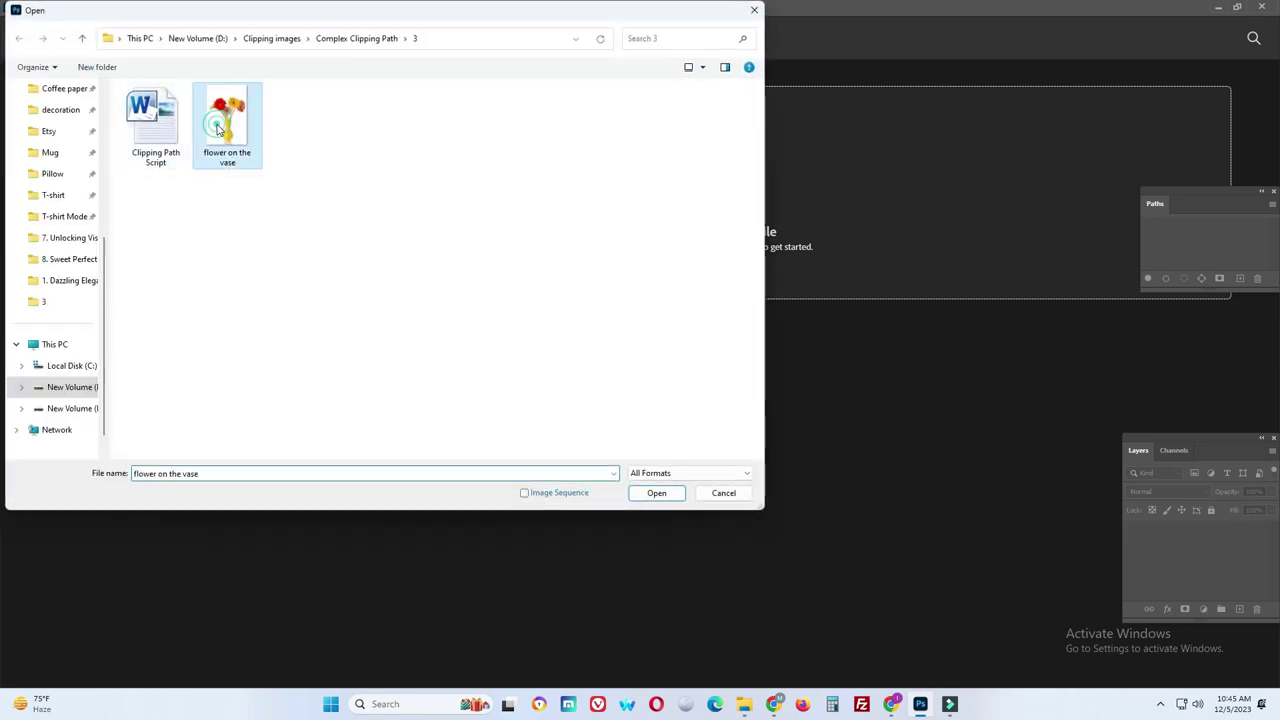
{"action": "left_click", "coordinate": [657, 493]}
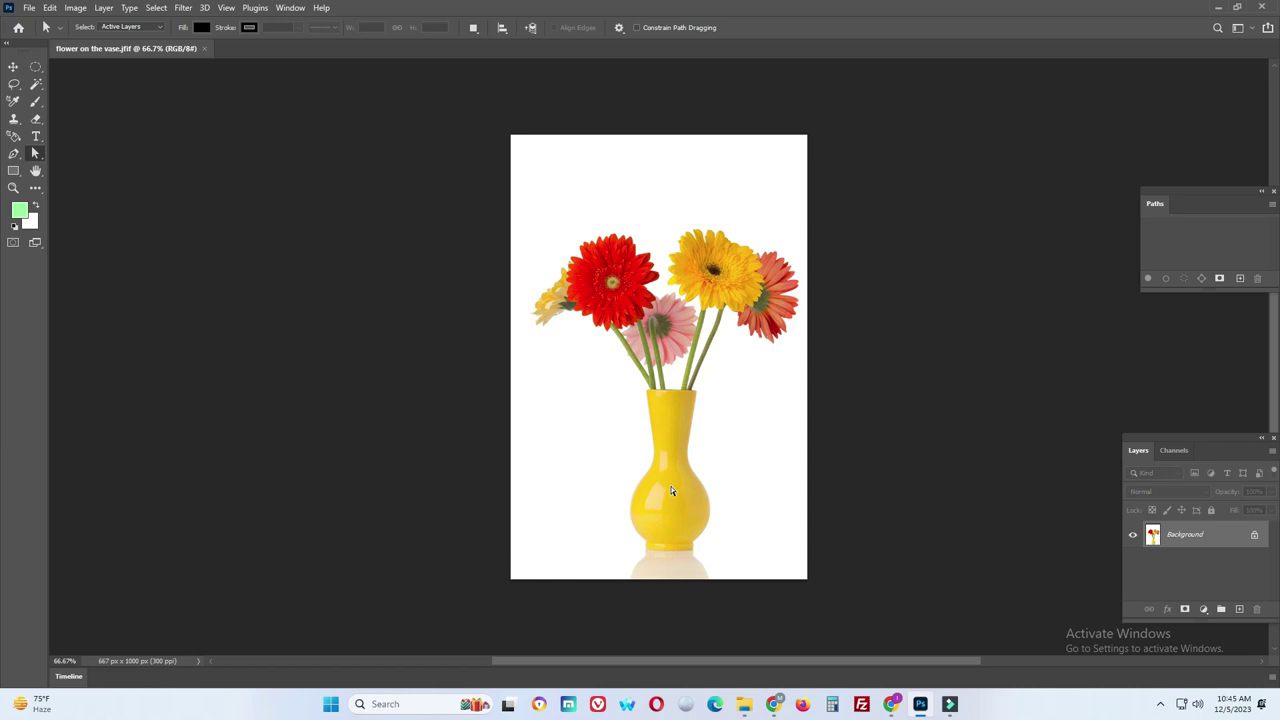
Select the standard Pen Tool and add an empty Path 1 in the Paths panel
{"action": "left_click", "coordinate": [15, 155]}
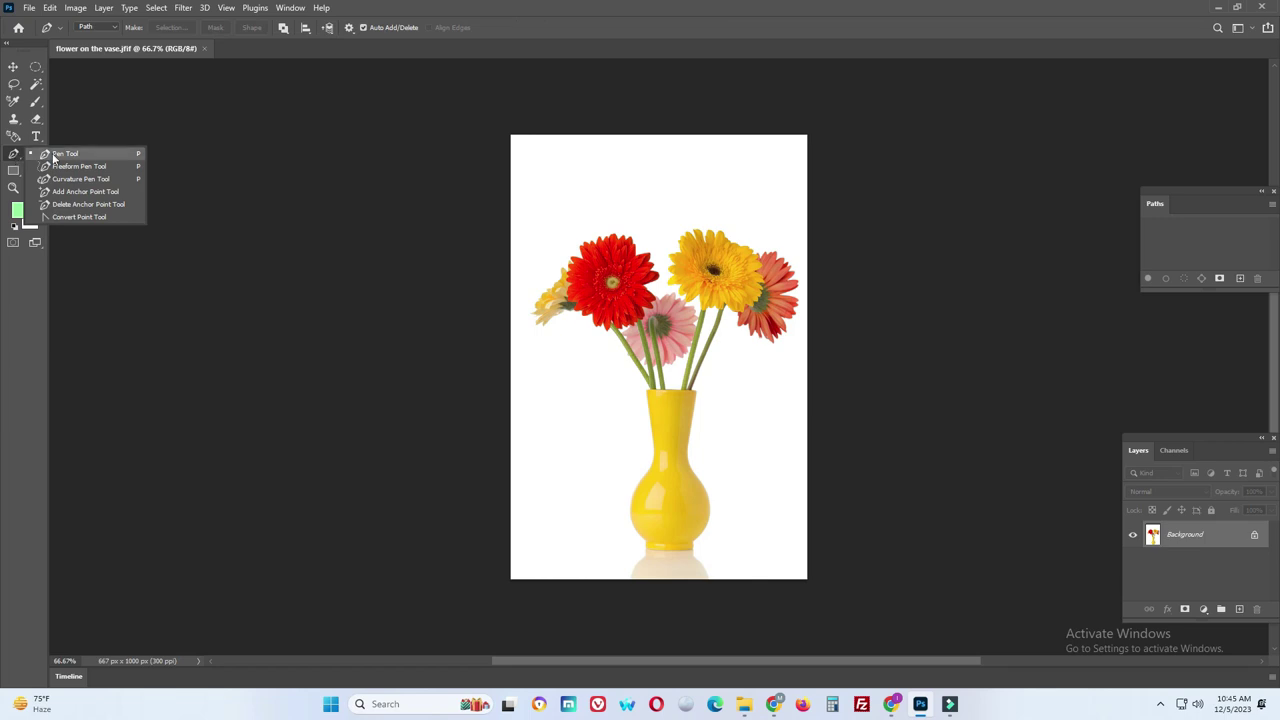
{"action": "left_click", "coordinate": [71, 155]}
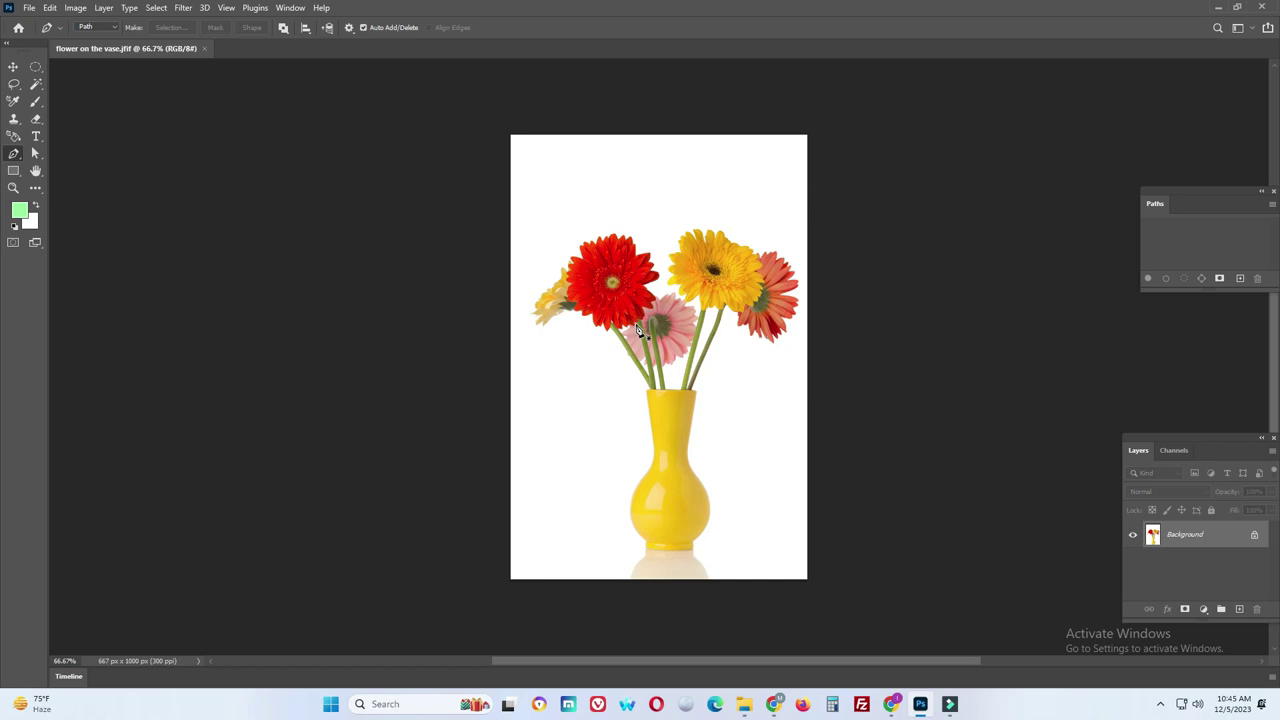
{"action": "left_click", "coordinate": [1240, 279]}
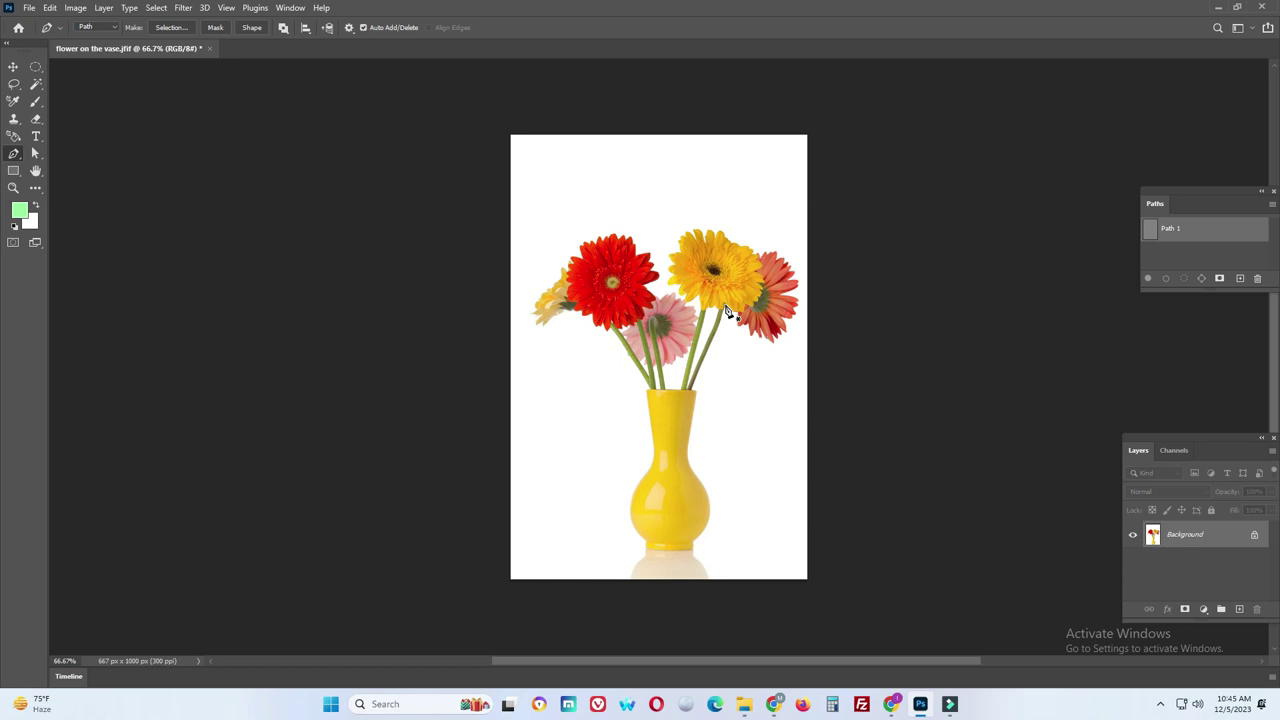
Zoom the image in and out, fitting it to the window with Ctrl+0
{"action": "key", "text": "ctrl+plus"}
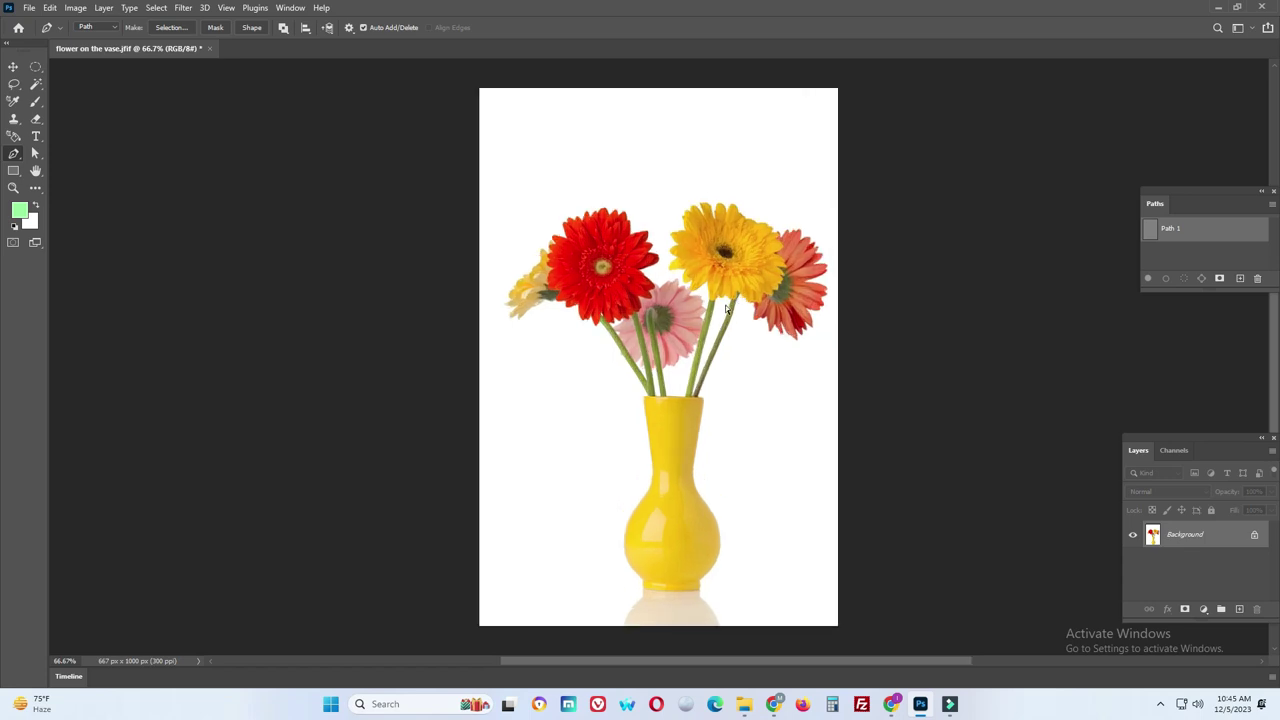
{"action": "key", "text": "ctrl+plus"}
{"action": "key", "text": "ctrl+minus"}
{"action": "key", "text": "ctrl+minus"}
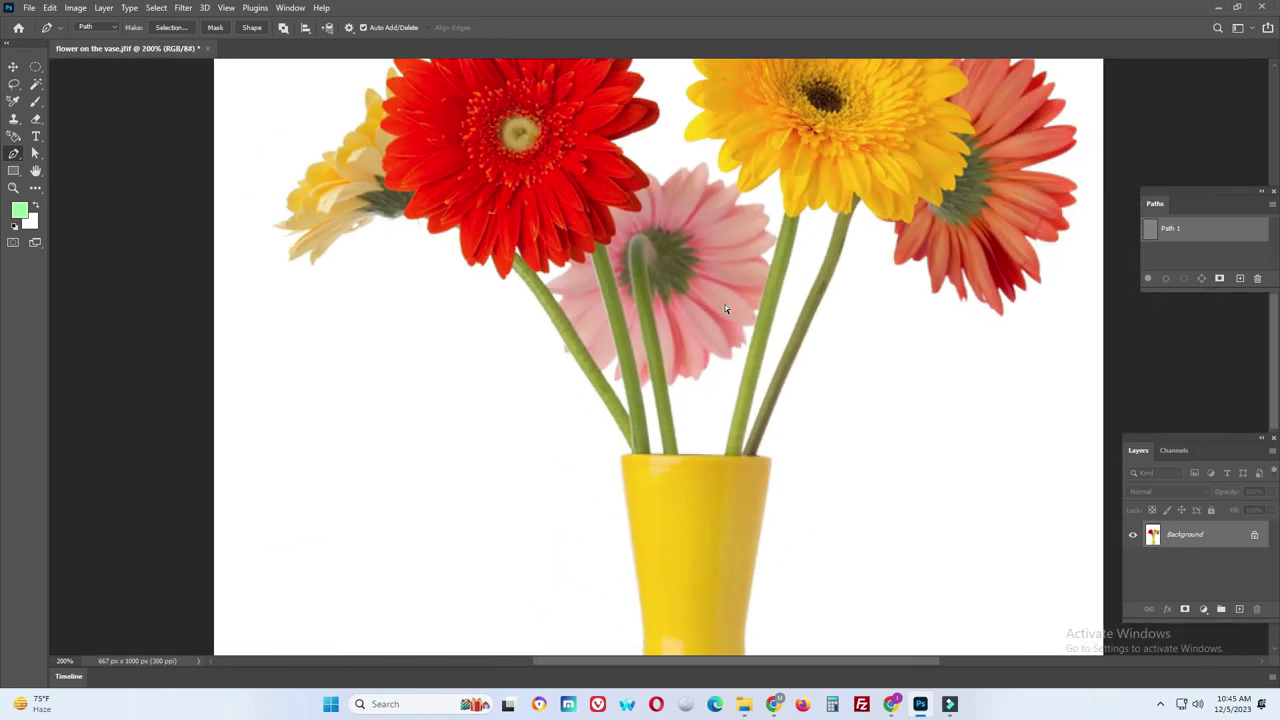
{"action": "key", "text": "ctrl+minus"}
{"action": "key", "text": "ctrl+0"}
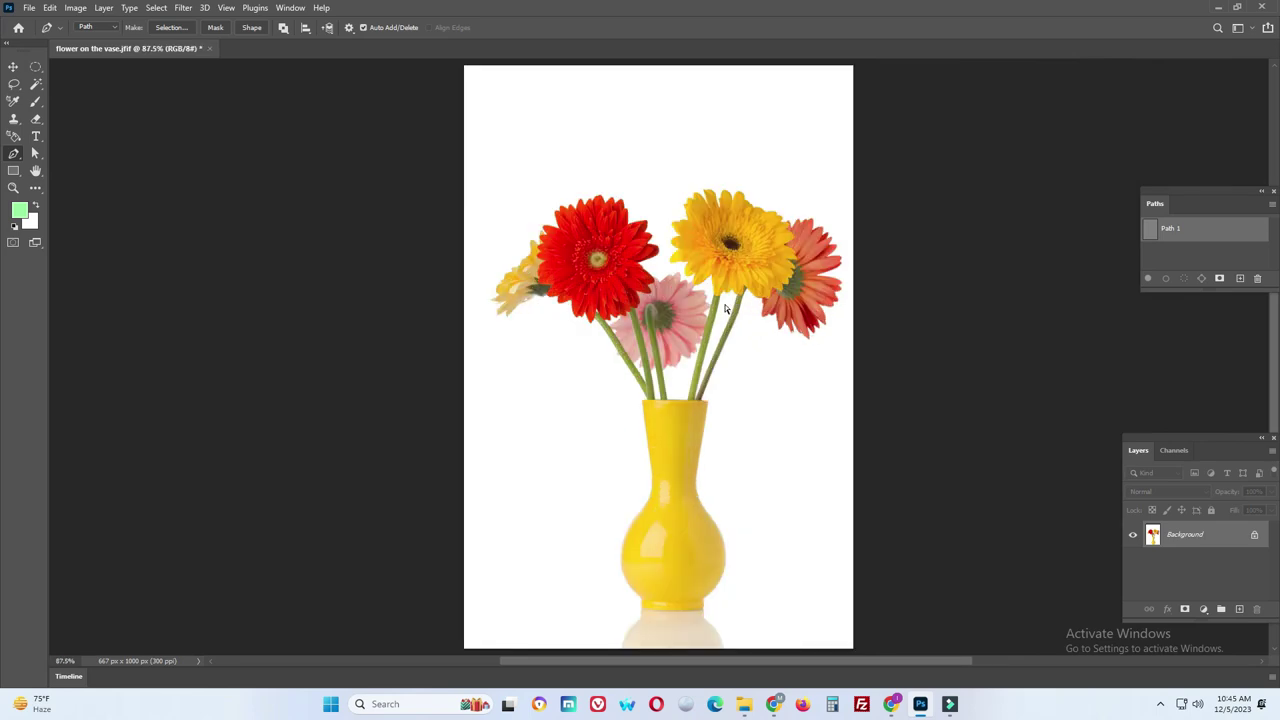
{"action": "key", "text": "ctrl+plus"}
{"action": "key", "text": "ctrl+plus"}
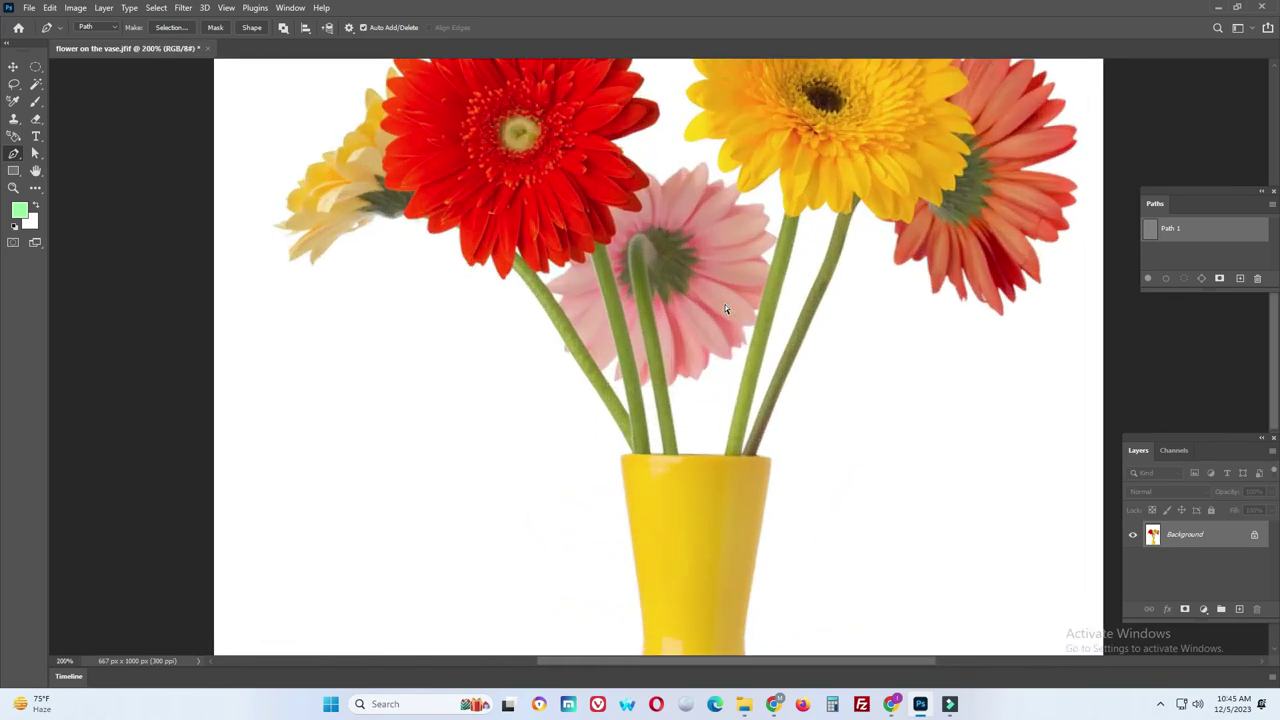
{"action": "key", "text": "ctrl+minus"}
{"action": "key", "text": "ctrl+minus"}
{"action": "key", "text": "ctrl+minus"}
{"action": "key", "text": "ctrl+plus"}
{"action": "key", "text": "ctrl+plus"}
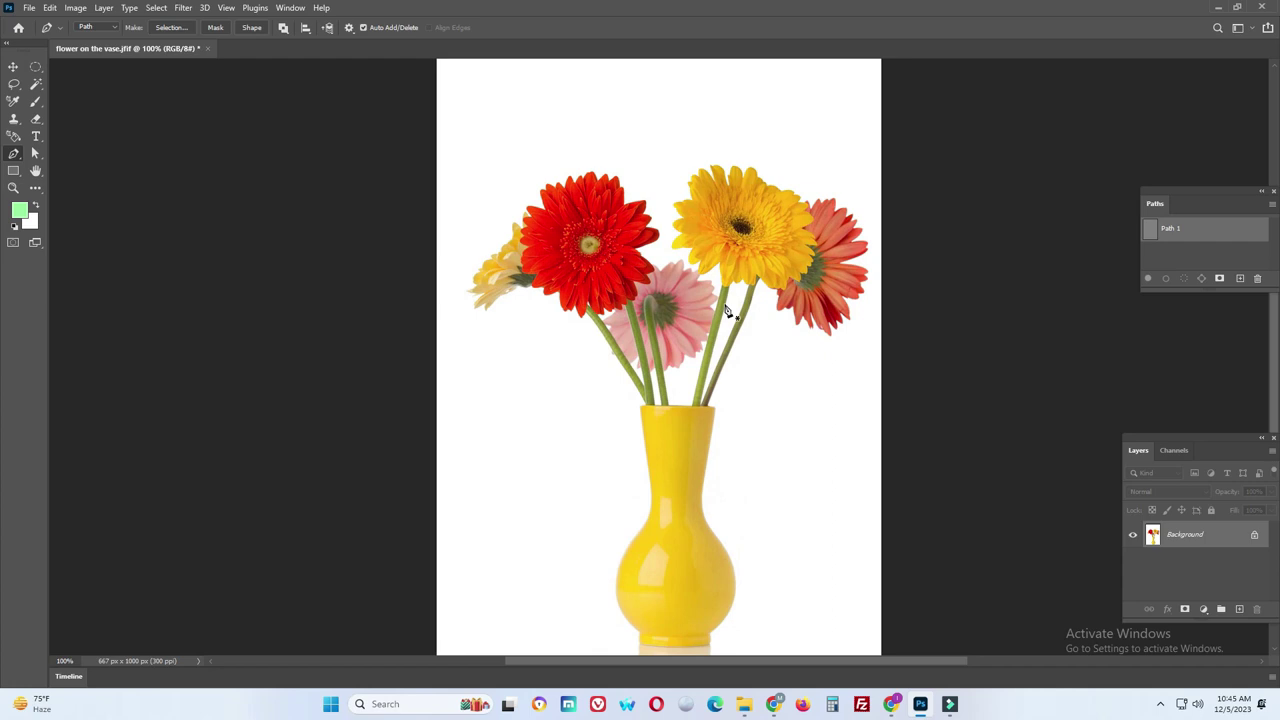
Zoom to 400% and pan to the stems above the vase rim
{"action": "key", "text": "ctrl+plus"}
{"action": "key", "text": "ctrl+plus"}
{"action": "scroll", "coordinate": [620, 271], "scroll_direction": "up", "scroll_amount": 5}
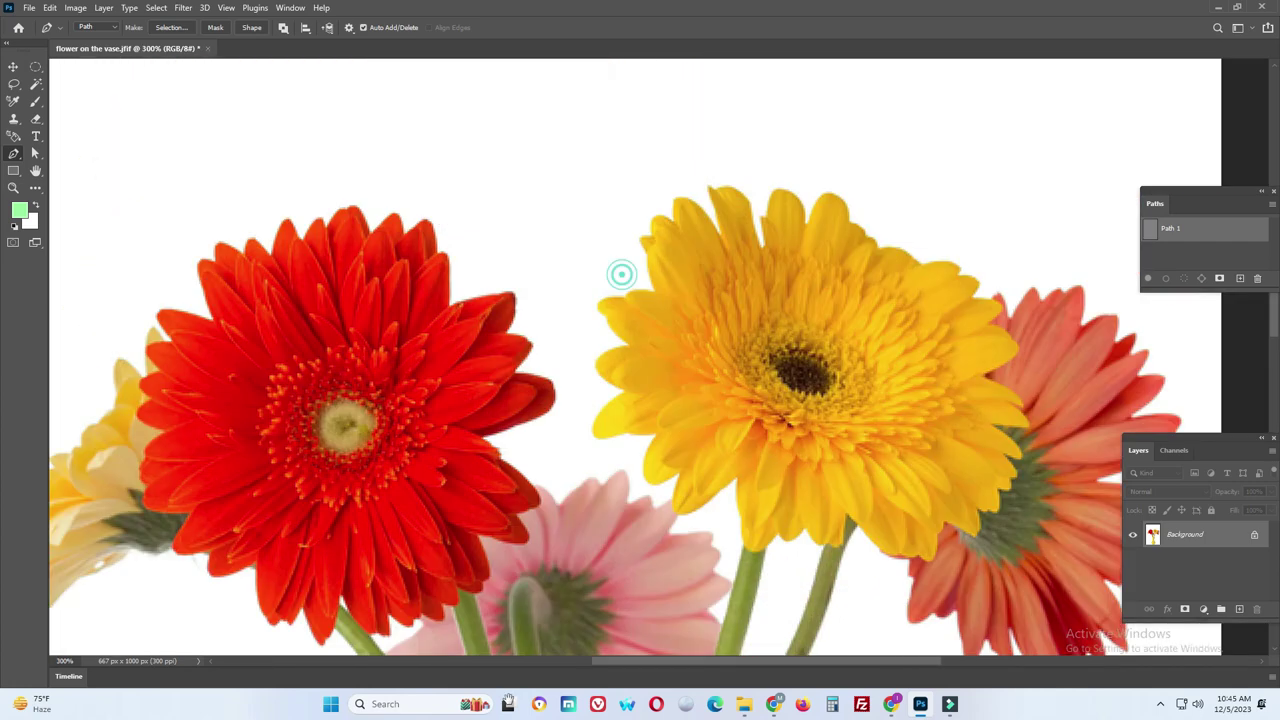
{"action": "key", "text": "ctrl+0"}
{"action": "key", "text": "ctrl+plus"}
{"action": "key", "text": "ctrl+plus"}
{"action": "key", "text": "ctrl+plus"}
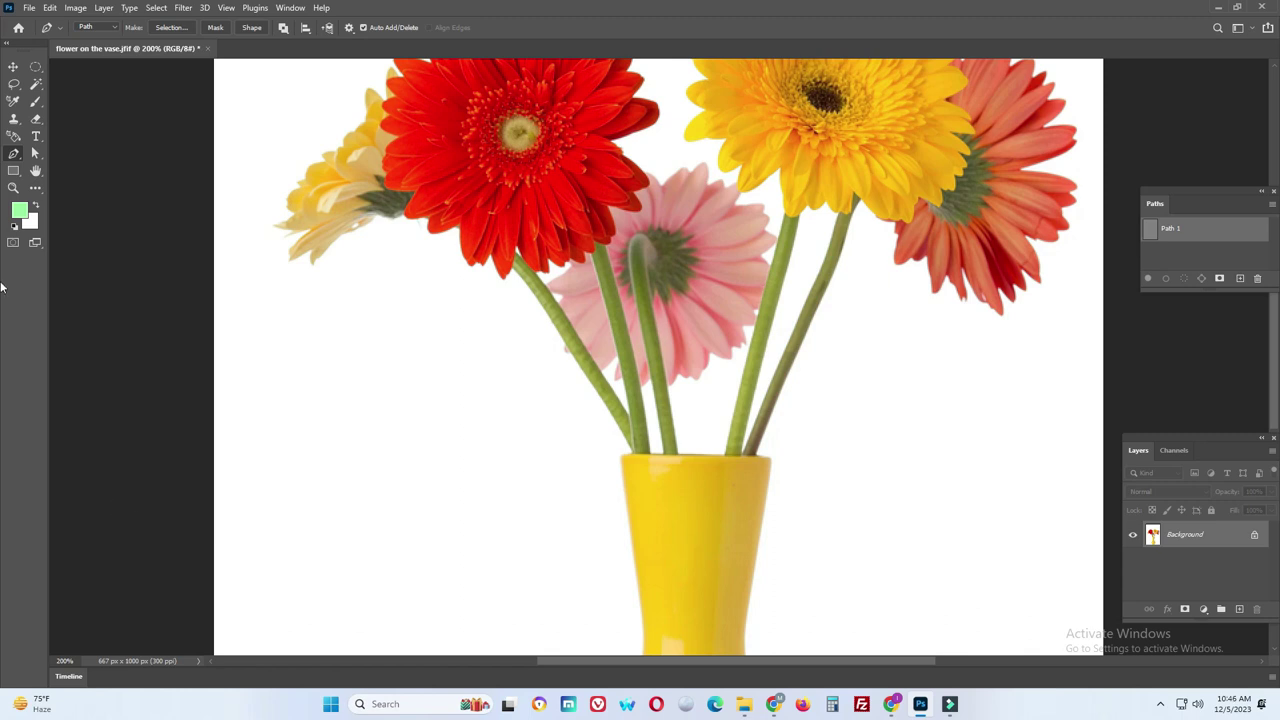
{"action": "left_click_drag", "start_coordinate": [655, 340], "coordinate": [619, 507]}
{"action": "scroll", "coordinate": [619, 507], "scroll_direction": "down", "scroll_amount": 3}
{"action": "scroll", "coordinate": [605, 500], "scroll_direction": "down", "scroll_amount": 1}
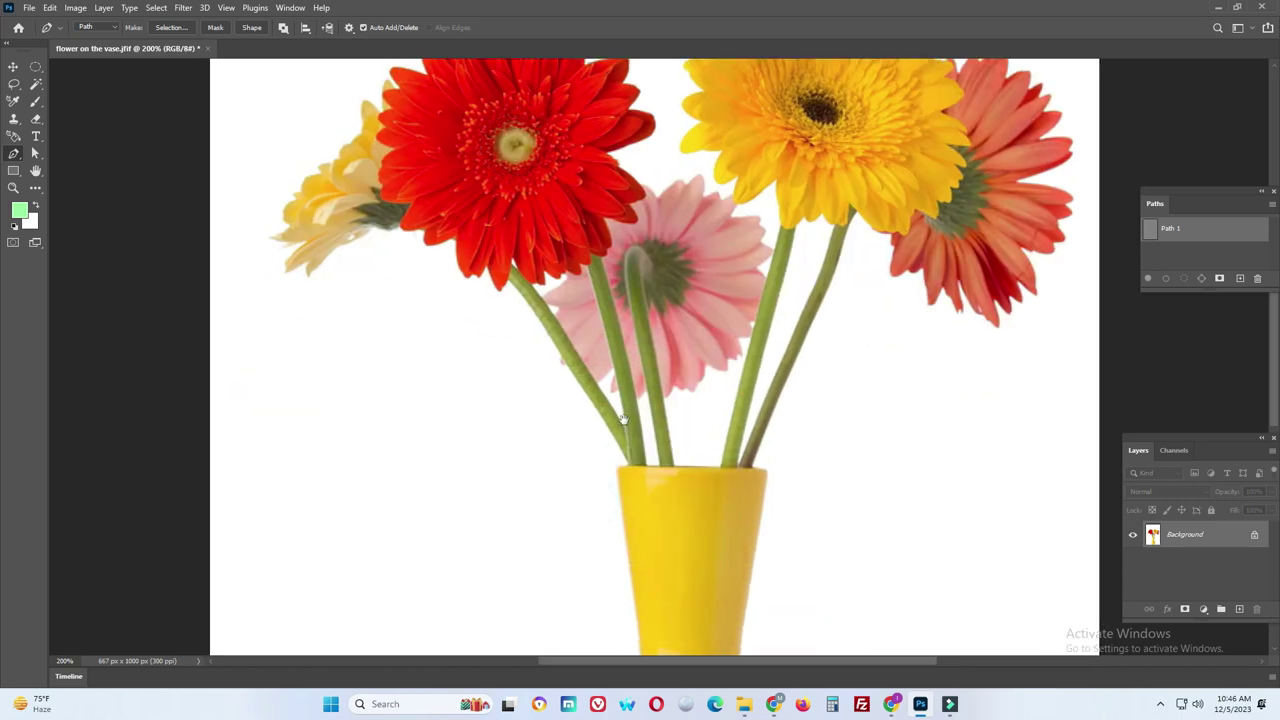
{"action": "key", "text": "ctrl+plus"}
{"action": "scroll", "coordinate": [624, 419], "scroll_direction": "up", "scroll_amount": 1}
Start Path 1 at the vase rim and curve it up the left stem
{"action": "scroll", "coordinate": [590, 330], "scroll_direction": "down", "scroll_amount": 1}
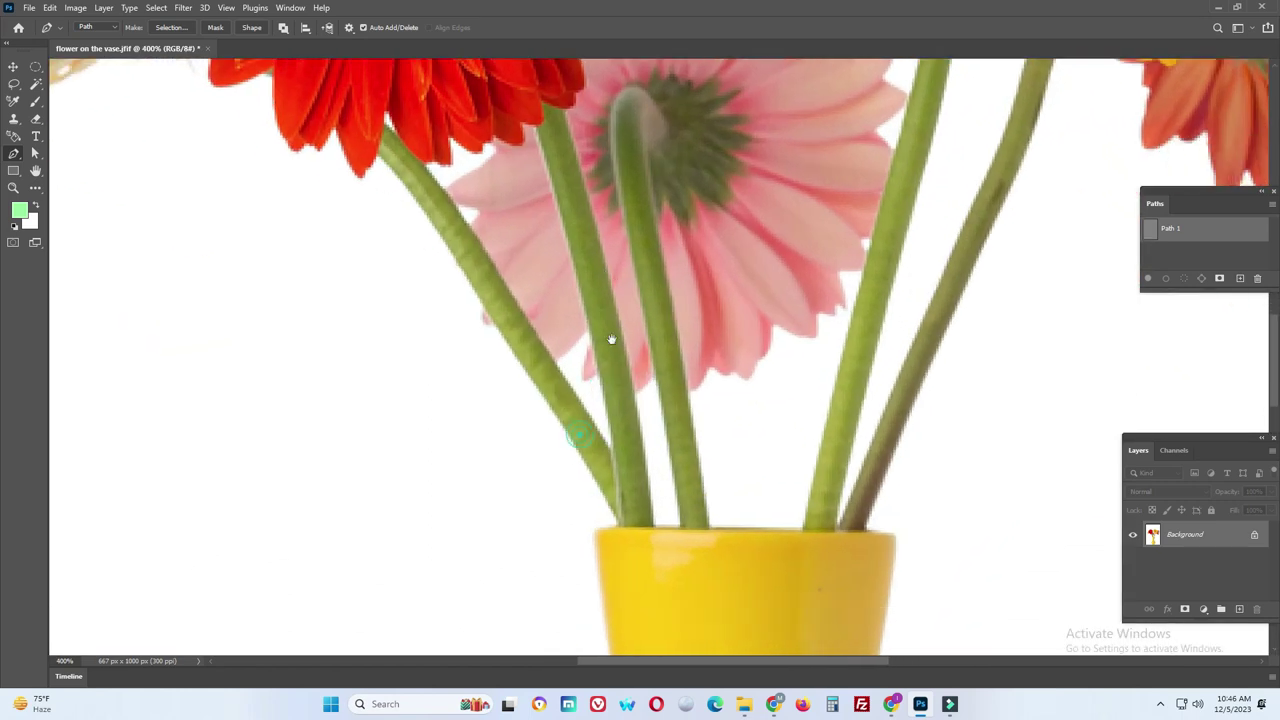
{"action": "scroll", "coordinate": [610, 340], "scroll_direction": "down", "scroll_amount": 1}
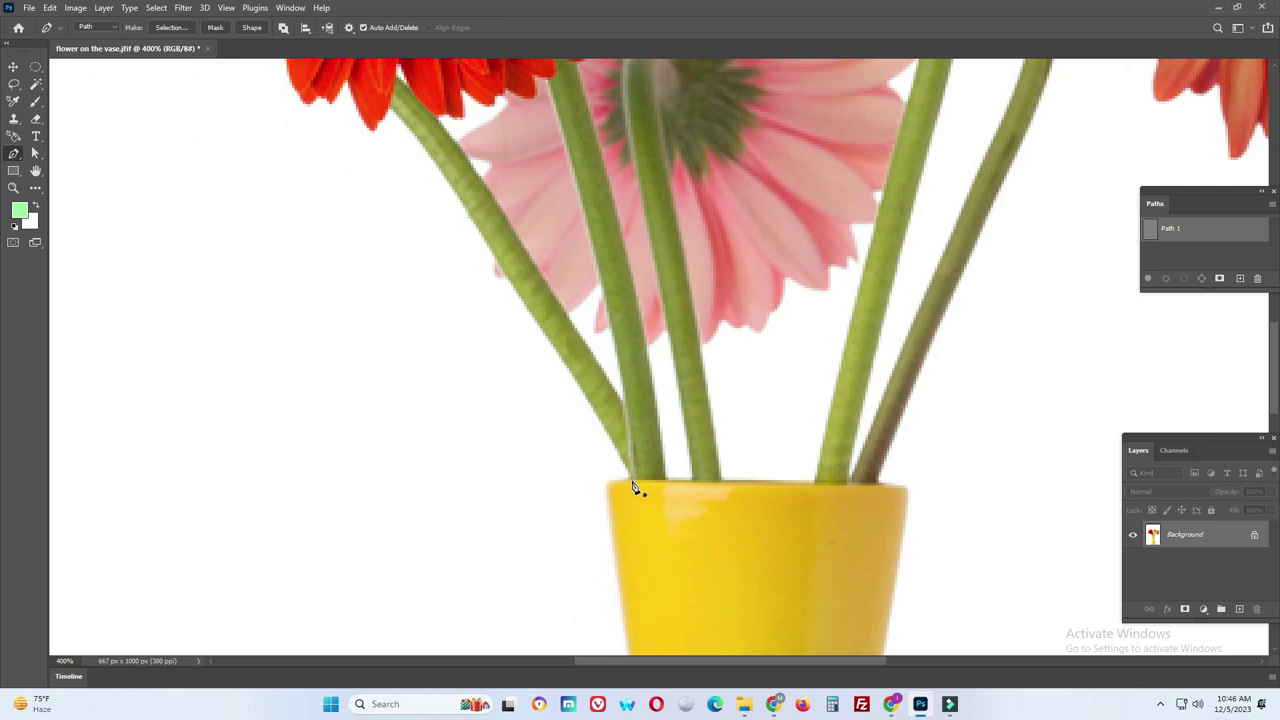
{"action": "left_click_drag", "start_coordinate": [629, 476], "coordinate": [603, 423]}
{"action": "scroll", "coordinate": [597, 430], "scroll_direction": "up", "scroll_amount": 1}
{"action": "scroll", "coordinate": [591, 440], "scroll_direction": "up", "scroll_amount": 1}
{"action": "scroll", "coordinate": [588, 440], "scroll_direction": "up", "scroll_amount": 1}
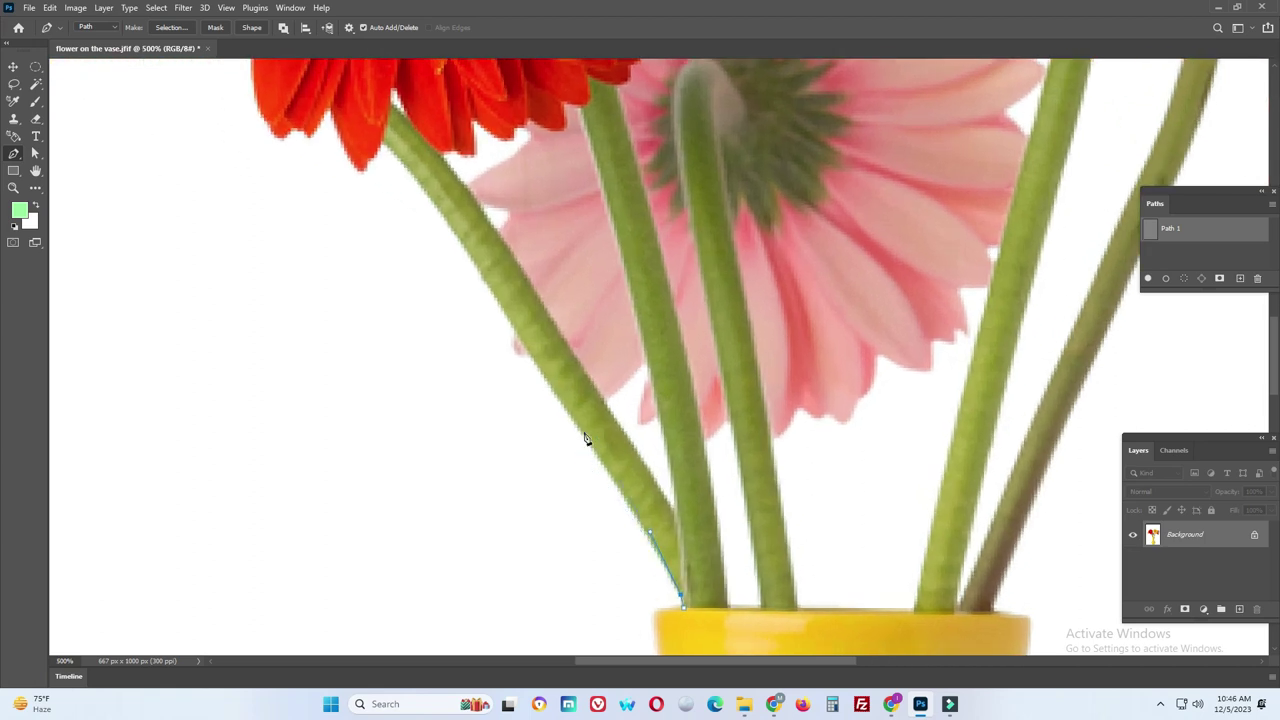
{"action": "left_click_drag", "start_coordinate": [571, 415], "coordinate": [520, 362]}
{"action": "left_click", "coordinate": [519, 342]}
{"action": "scroll", "coordinate": [525, 400], "scroll_direction": "up", "scroll_amount": 3}
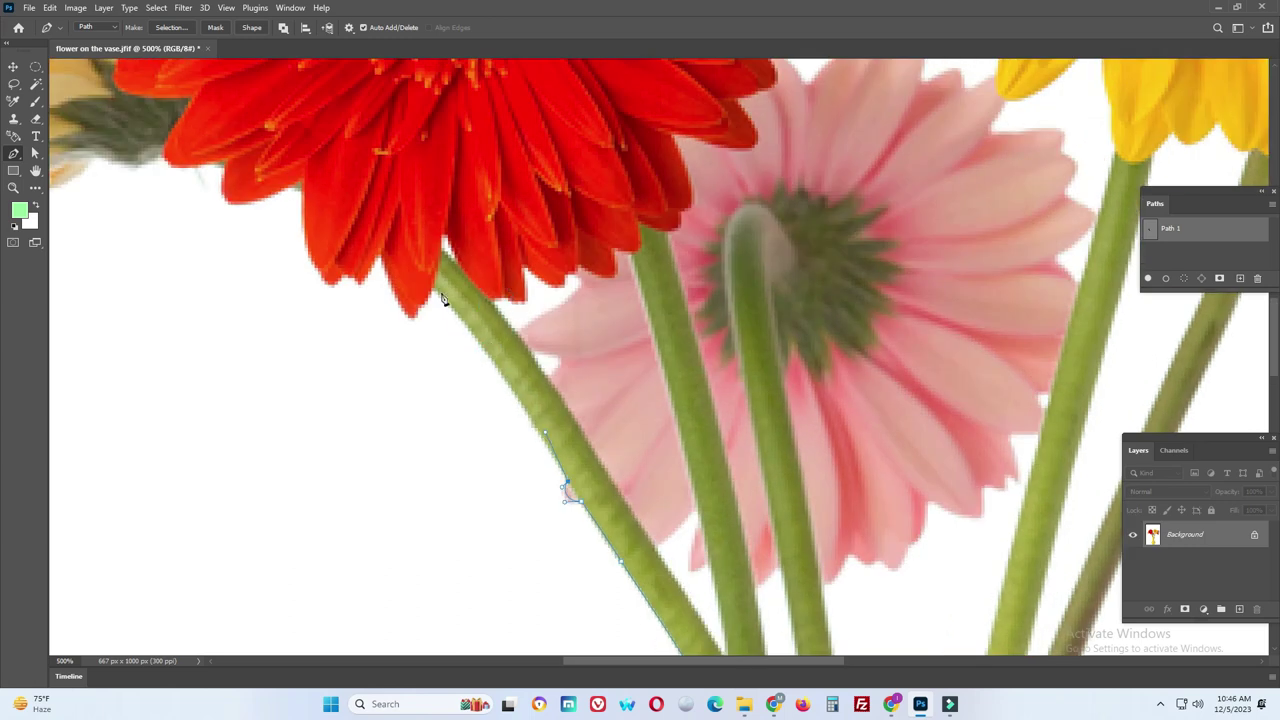
{"action": "left_click_drag", "start_coordinate": [434, 292], "coordinate": [383, 240]}
{"action": "mouse_move", "coordinate": [391, 323]}
{"action": "left_mouse_down"}
{"action": "mouse_move", "coordinate": [408, 354]}
{"action": "mouse_move", "coordinate": [401, 298]}
{"action": "left_mouse_up"}
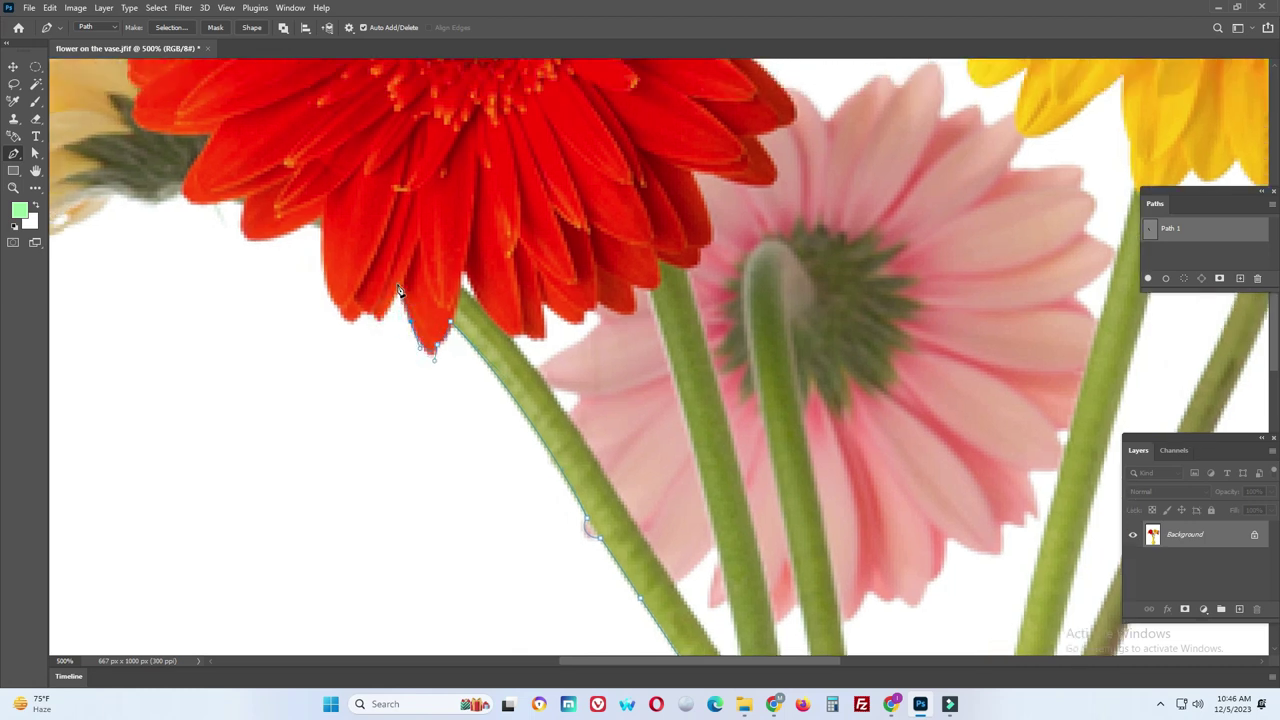
Anchor the path along the red gerbera's lower petal edge and tips
{"action": "left_click", "coordinate": [385, 310]}
{"action": "left_click", "coordinate": [340, 313]}
{"action": "scroll", "coordinate": [318, 277], "scroll_direction": "up", "scroll_amount": 3}
{"action": "scroll", "coordinate": [318, 277], "scroll_direction": "up", "scroll_amount": 1}
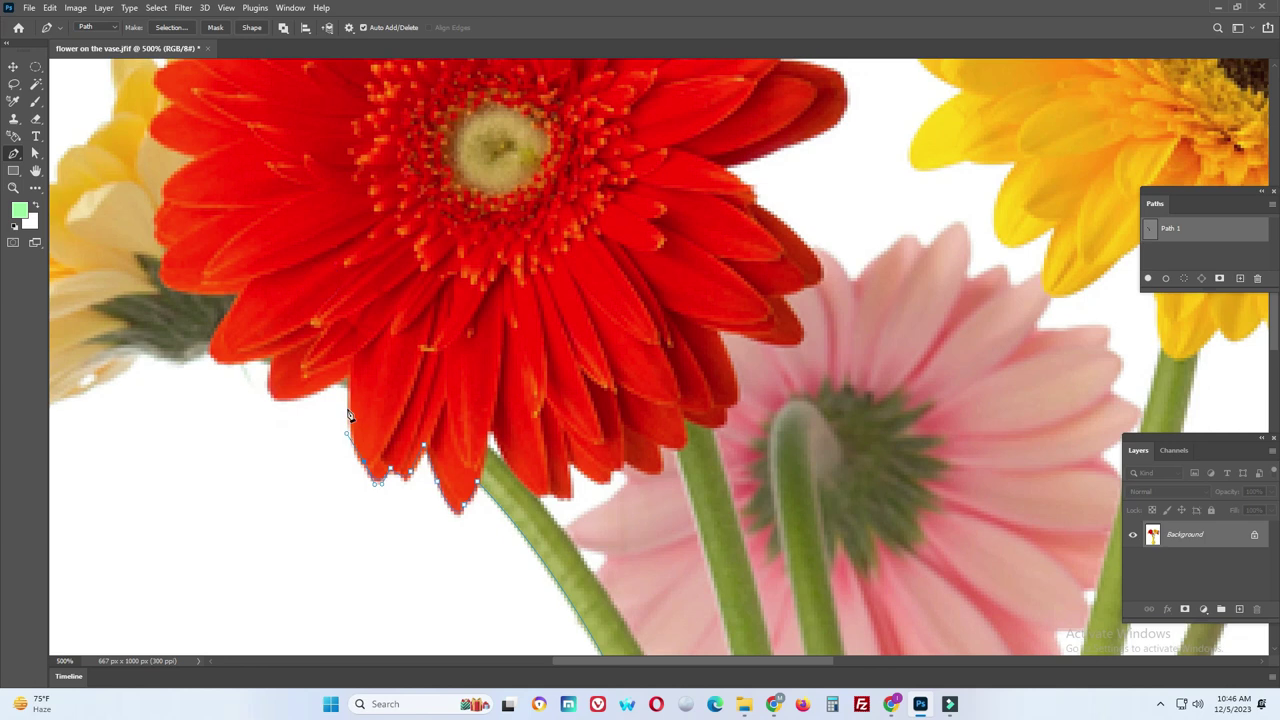
{"action": "left_click", "coordinate": [330, 383]}
{"action": "left_click", "coordinate": [271, 393]}
Anchor the path where the pale yellow flower begins and run it under its petals
{"action": "left_click", "coordinate": [177, 368]}
{"action": "left_click_drag", "start_coordinate": [221, 383], "coordinate": [489, 428]}
{"action": "left_click", "coordinate": [407, 400]}
{"action": "left_click", "coordinate": [362, 428]}
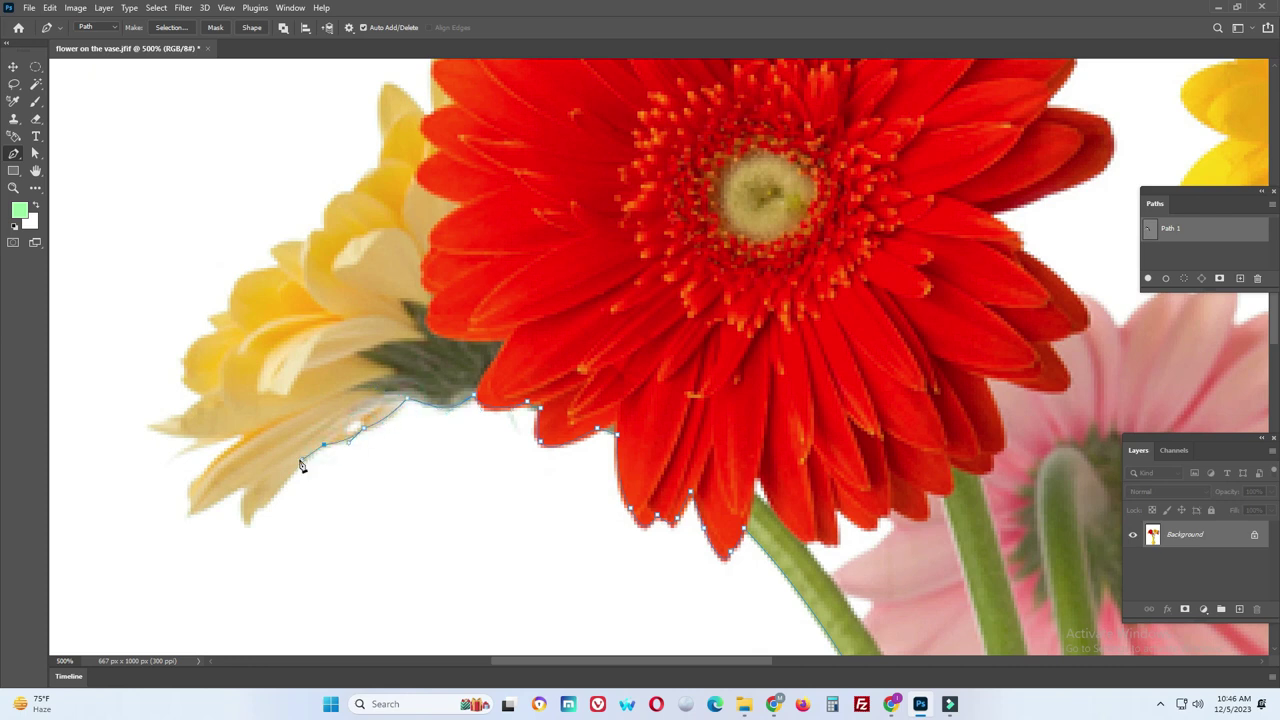
{"action": "left_click", "coordinate": [300, 458]}
{"action": "scroll", "coordinate": [300, 458], "scroll_direction": "down", "scroll_amount": 2}
{"action": "scroll", "coordinate": [300, 458], "scroll_direction": "left", "scroll_amount": 3}
Outline the pale yellow flower's petal tips and follow their edge upward
{"action": "left_click", "coordinate": [378, 425]}
{"action": "left_click", "coordinate": [367, 430]}
{"action": "left_click", "coordinate": [362, 406]}
{"action": "left_click", "coordinate": [304, 435]}
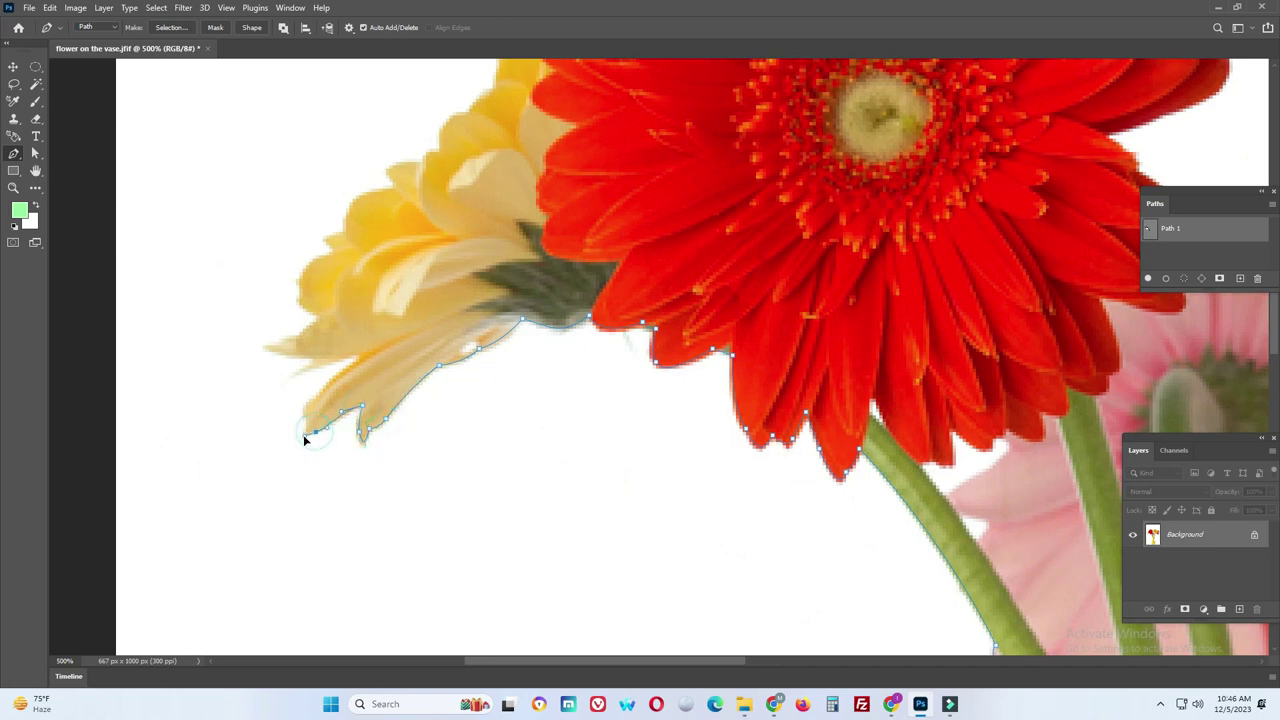
{"action": "left_click", "coordinate": [305, 418]}
{"action": "left_click", "coordinate": [318, 395]}
{"action": "left_click", "coordinate": [362, 355]}
{"action": "mouse_move", "coordinate": [319, 358]}
{"action": "left_mouse_down"}
{"action": "mouse_move", "coordinate": [296, 374]}
{"action": "mouse_move", "coordinate": [260, 343]}
{"action": "left_mouse_up"}
{"action": "left_click_drag", "start_coordinate": [322, 316], "coordinate": [300, 312]}
{"action": "scroll", "coordinate": [290, 310], "scroll_direction": "up", "scroll_amount": 2}
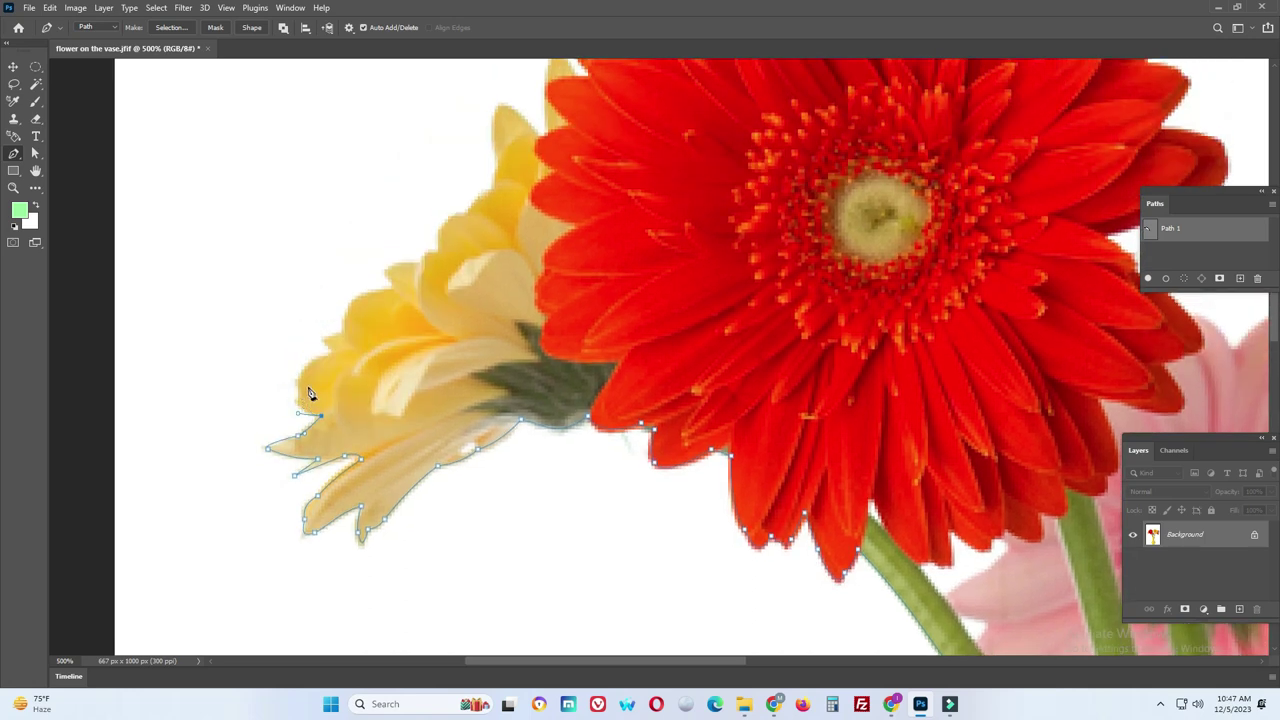
Curve the path up along the yellow flower's outer petals to a petal tip
{"action": "mouse_move", "coordinate": [338, 352]}
{"action": "left_mouse_down"}
{"action": "mouse_move", "coordinate": [322, 337]}
{"action": "mouse_move", "coordinate": [375, 336]}
{"action": "mouse_move", "coordinate": [346, 291]}
{"action": "left_mouse_up"}
{"action": "left_click", "coordinate": [399, 291]}
{"action": "scroll", "coordinate": [386, 271], "scroll_direction": "up", "scroll_amount": 3}
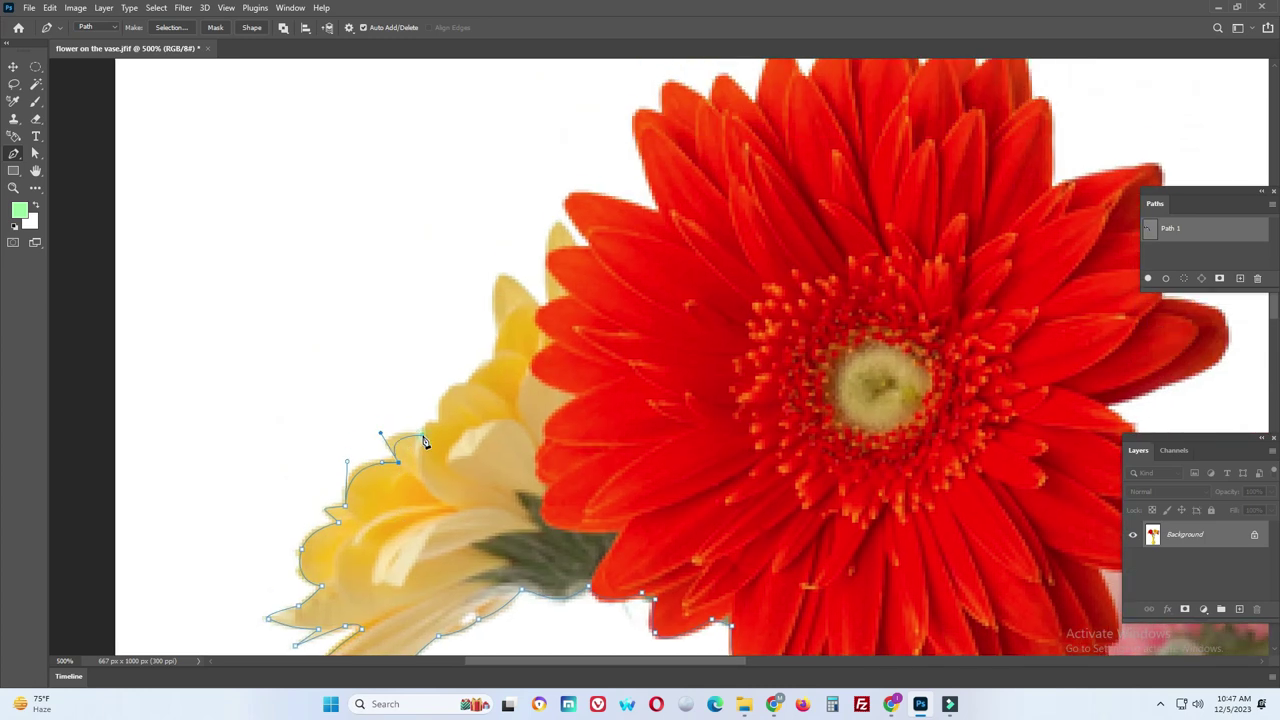
{"action": "left_click_drag", "start_coordinate": [442, 423], "coordinate": [438, 377]}
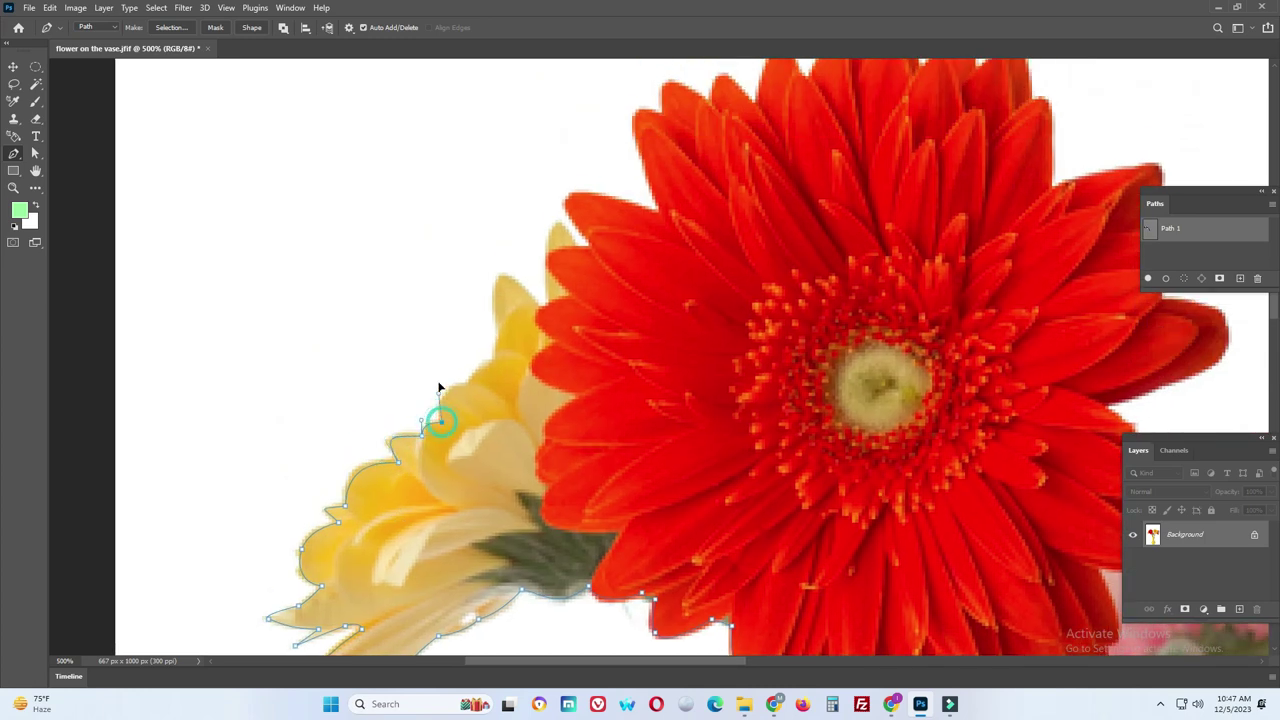
{"action": "left_click", "coordinate": [497, 336]}
{"action": "mouse_move", "coordinate": [499, 297]}
{"action": "left_mouse_down"}
{"action": "mouse_move", "coordinate": [463, 377]}
{"action": "mouse_move", "coordinate": [552, 449]}
{"action": "left_mouse_up"}
{"action": "left_click", "coordinate": [508, 390], "text": "alt"}
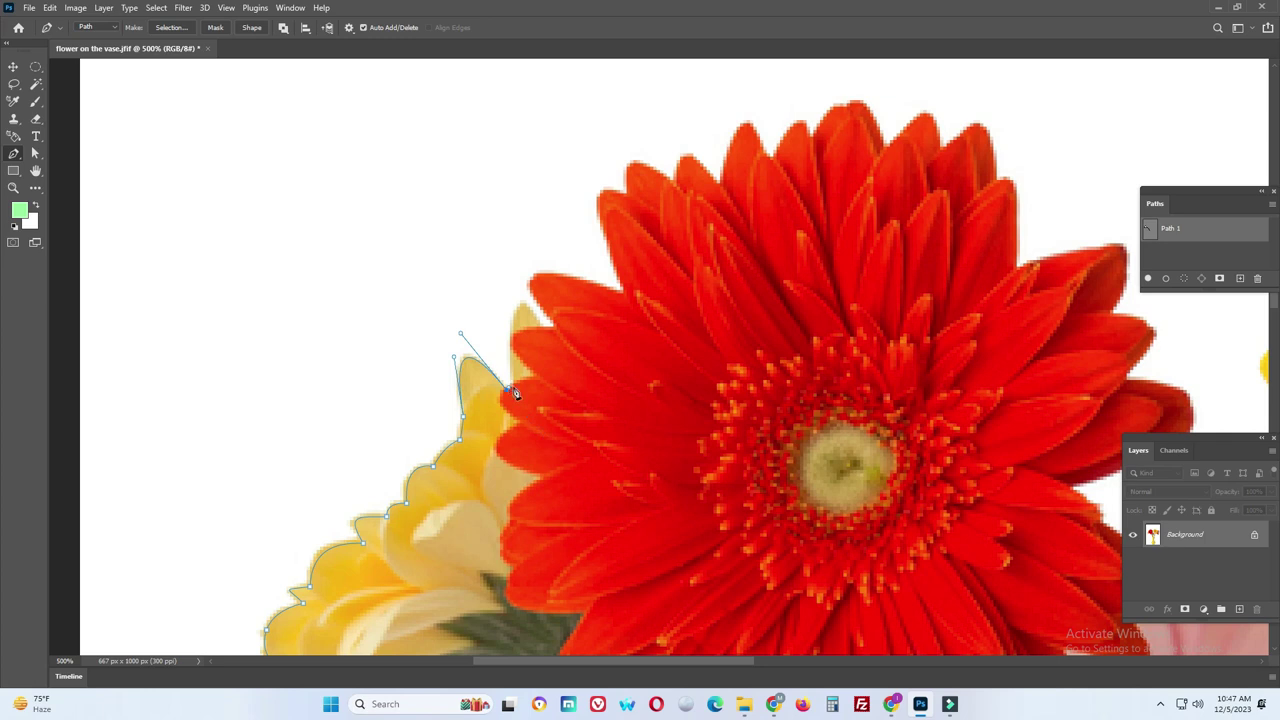
{"action": "left_click_drag", "start_coordinate": [518, 309], "coordinate": [522, 299]}
Carry the path onto the red gerbera's upper-left petal tips and edge
{"action": "left_click", "coordinate": [557, 350]}
{"action": "left_click", "coordinate": [534, 288]}
{"action": "left_click_drag", "start_coordinate": [595, 277], "coordinate": [465, 363]}
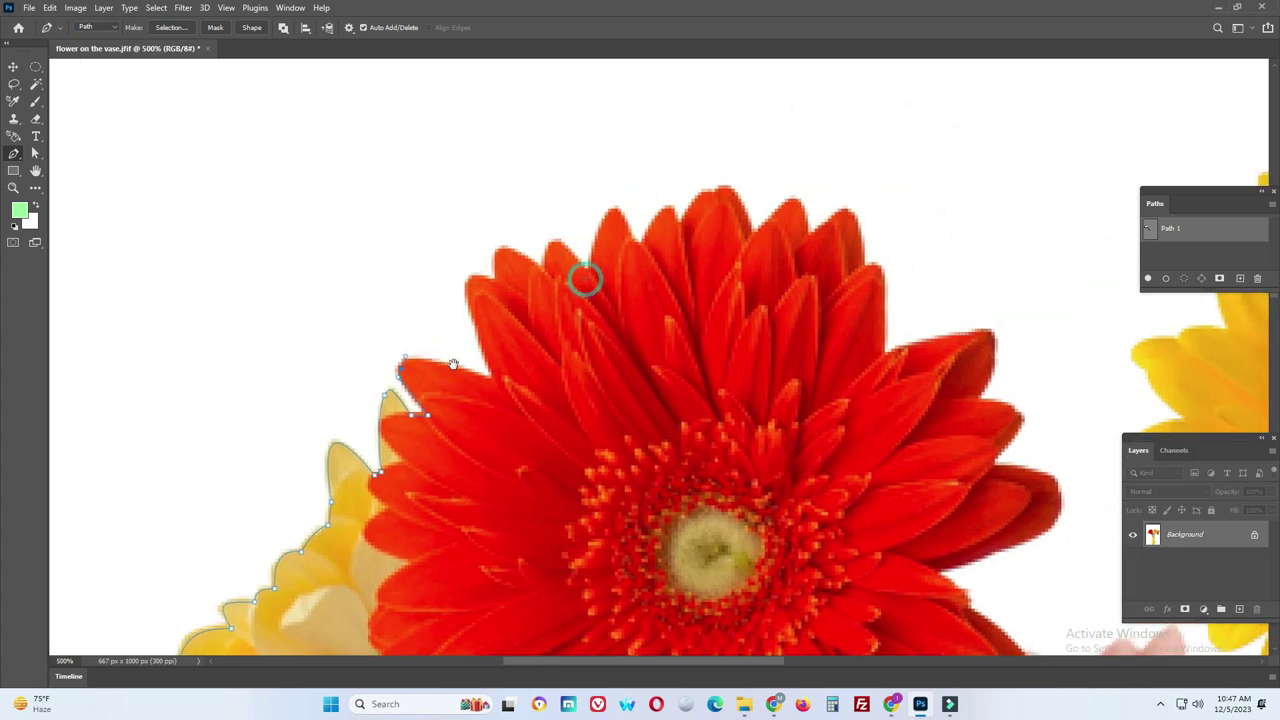
{"action": "left_click", "coordinate": [494, 381]}
{"action": "mouse_move", "coordinate": [467, 305]}
{"action": "left_mouse_down"}
{"action": "mouse_move", "coordinate": [472, 334]}
{"action": "mouse_move", "coordinate": [467, 298]}
{"action": "left_mouse_up"}
Curve the path across the red gerbera's top petal tips
{"action": "scroll", "coordinate": [418, 300], "scroll_direction": "right", "scroll_amount": 3}
{"action": "scroll", "coordinate": [418, 300], "scroll_direction": "up", "scroll_amount": 1}
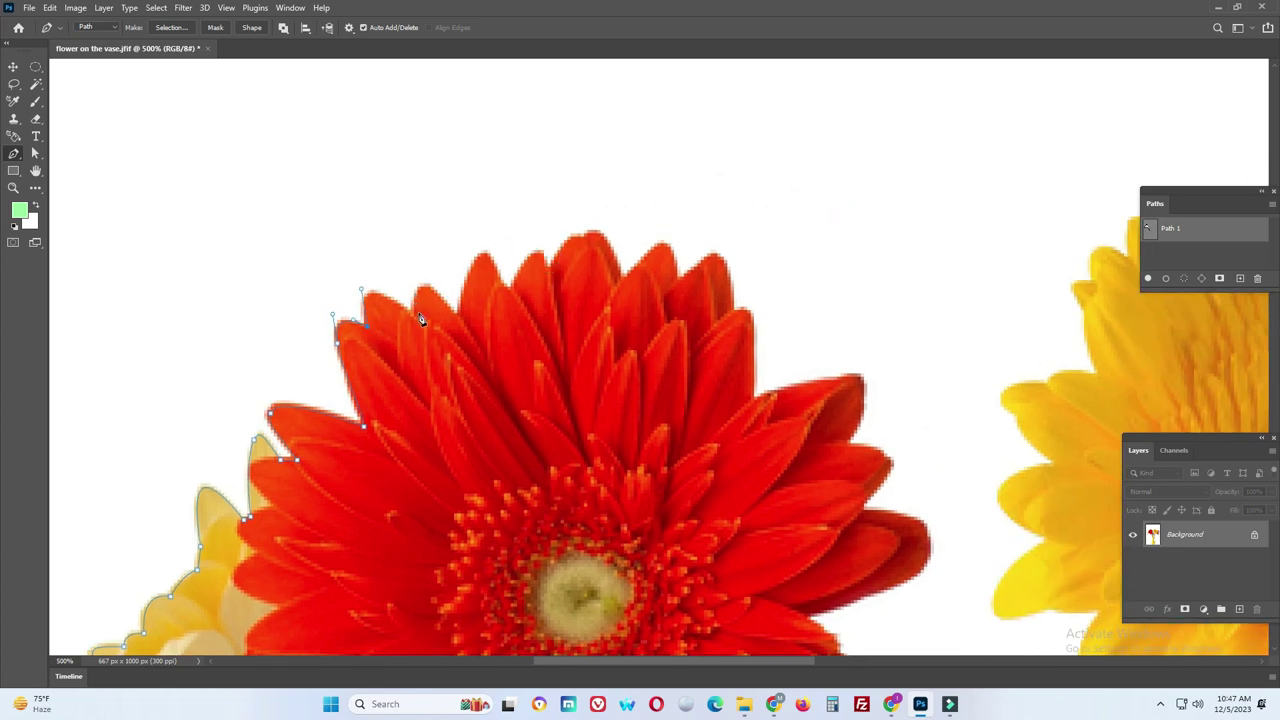
{"action": "left_click", "coordinate": [412, 318]}
{"action": "left_click_drag", "start_coordinate": [452, 358], "coordinate": [452, 356]}
{"action": "left_click_drag", "start_coordinate": [423, 275], "coordinate": [420, 278]}
{"action": "left_click_drag", "start_coordinate": [458, 322], "coordinate": [485, 363]}
{"action": "left_click", "coordinate": [473, 253]}
{"action": "left_click", "coordinate": [487, 259]}
{"action": "left_click_drag", "start_coordinate": [541, 255], "coordinate": [598, 225]}
{"action": "left_click_drag", "start_coordinate": [622, 285], "coordinate": [633, 328]}
{"action": "left_click_drag", "start_coordinate": [679, 287], "coordinate": [683, 344]}
Trace the red gerbera's right-side petals down to the petal base
{"action": "mouse_move", "coordinate": [720, 277]}
{"action": "left_mouse_down"}
{"action": "mouse_move", "coordinate": [432, 287]}
{"action": "mouse_move", "coordinate": [447, 347]}
{"action": "mouse_move", "coordinate": [448, 336]}
{"action": "mouse_move", "coordinate": [440, 372]}
{"action": "left_mouse_up"}
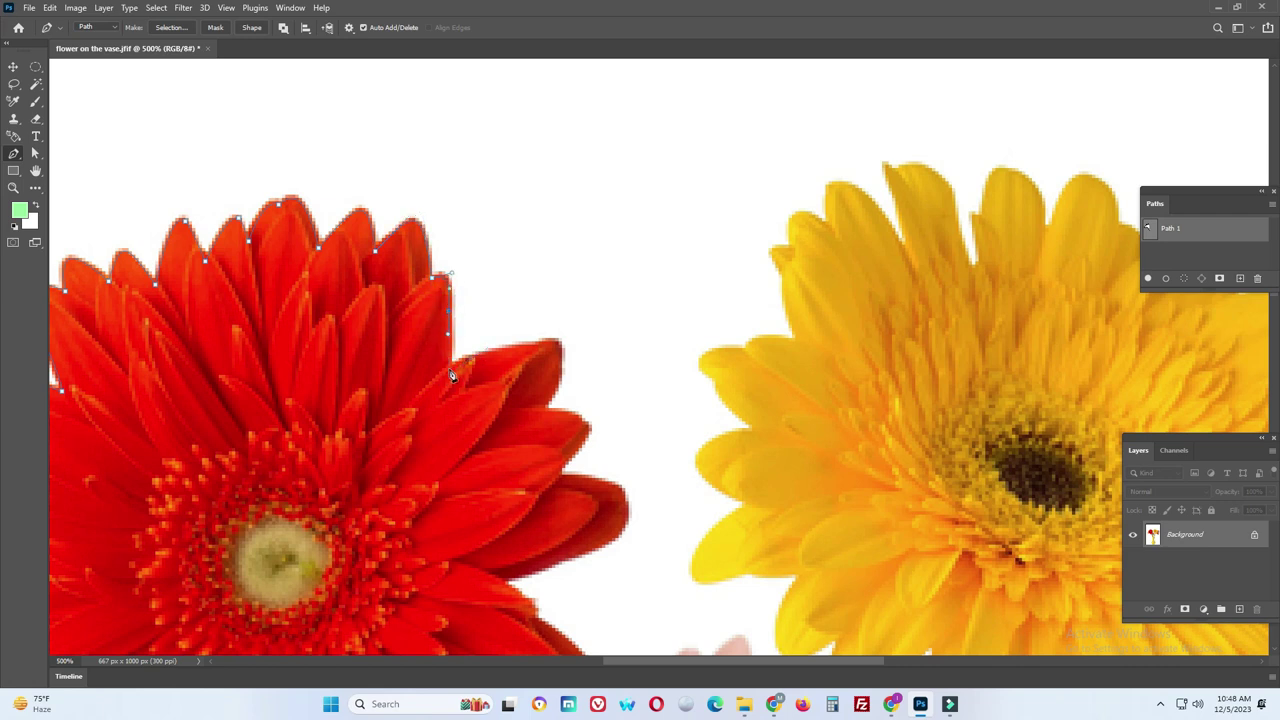
{"action": "mouse_move", "coordinate": [535, 344]}
{"action": "left_mouse_down"}
{"action": "mouse_move", "coordinate": [565, 337]}
{"action": "mouse_move", "coordinate": [541, 259]}
{"action": "left_mouse_up"}
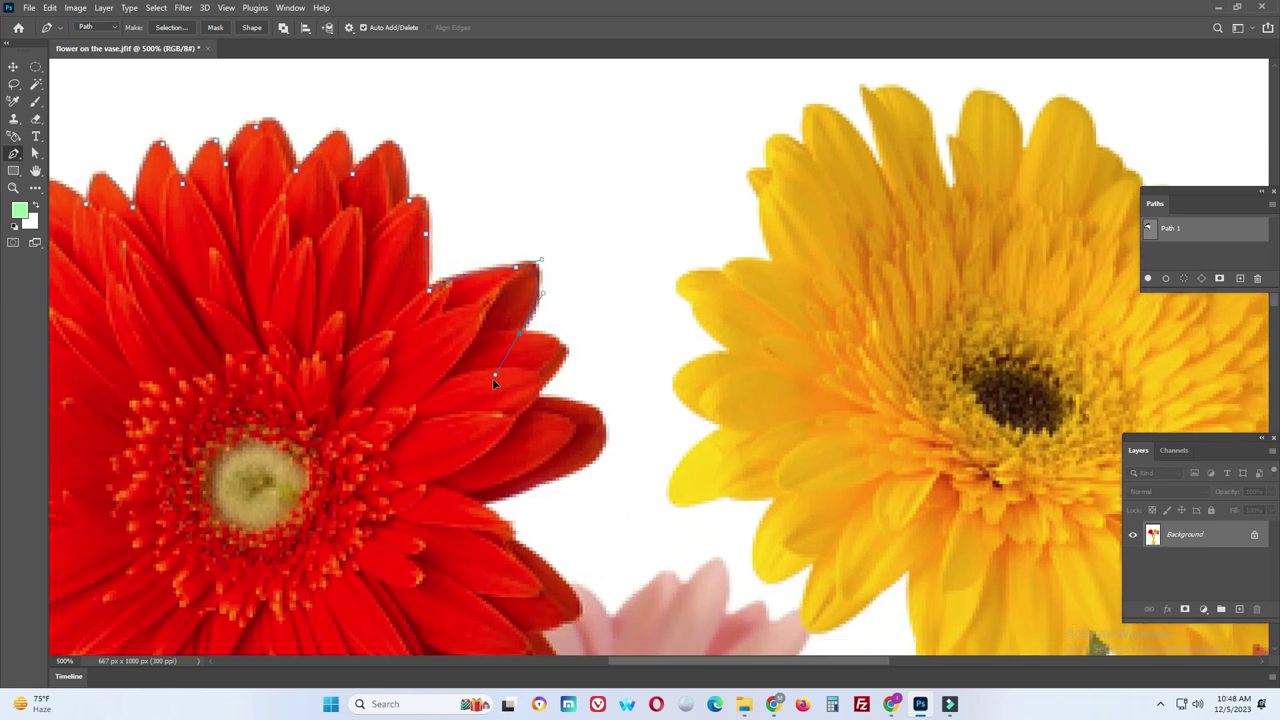
{"action": "left_click", "coordinate": [562, 350]}
{"action": "left_click", "coordinate": [540, 395]}
{"action": "mouse_move", "coordinate": [600, 405]}
{"action": "left_mouse_down"}
{"action": "mouse_move", "coordinate": [572, 311]}
{"action": "mouse_move", "coordinate": [575, 363]}
{"action": "left_mouse_up"}
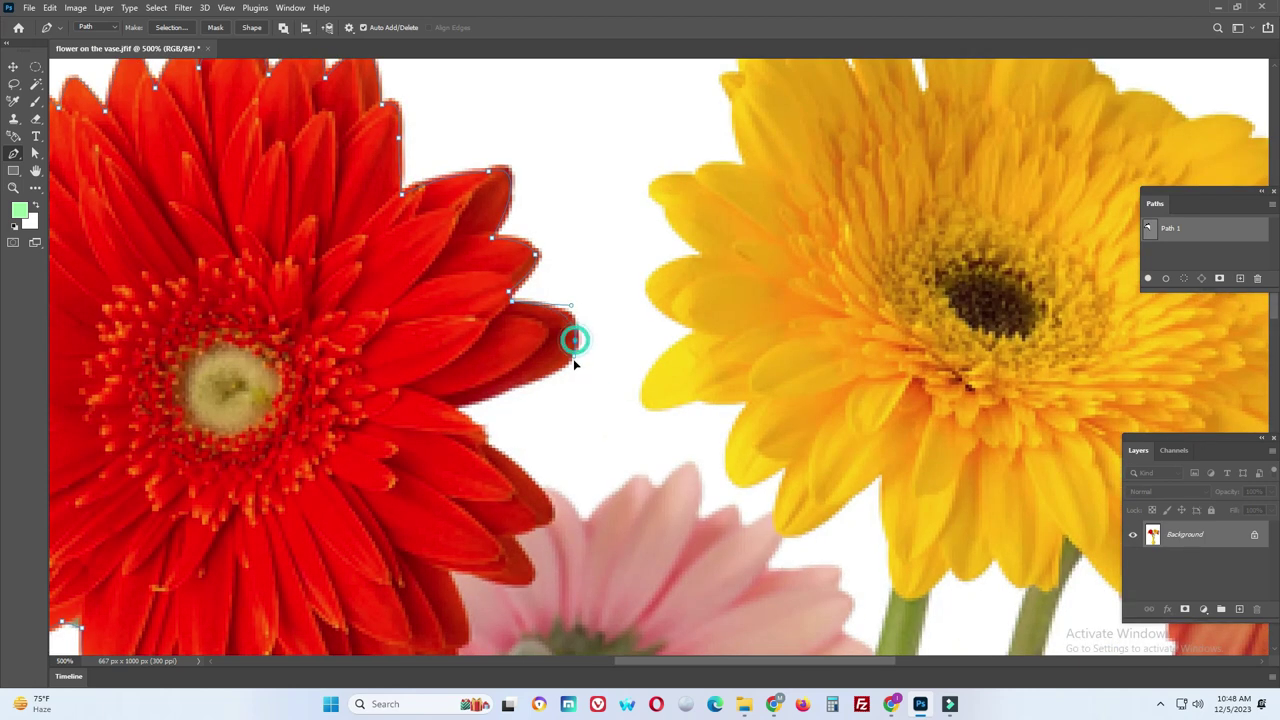
{"action": "left_click_drag", "start_coordinate": [504, 393], "coordinate": [491, 397]}
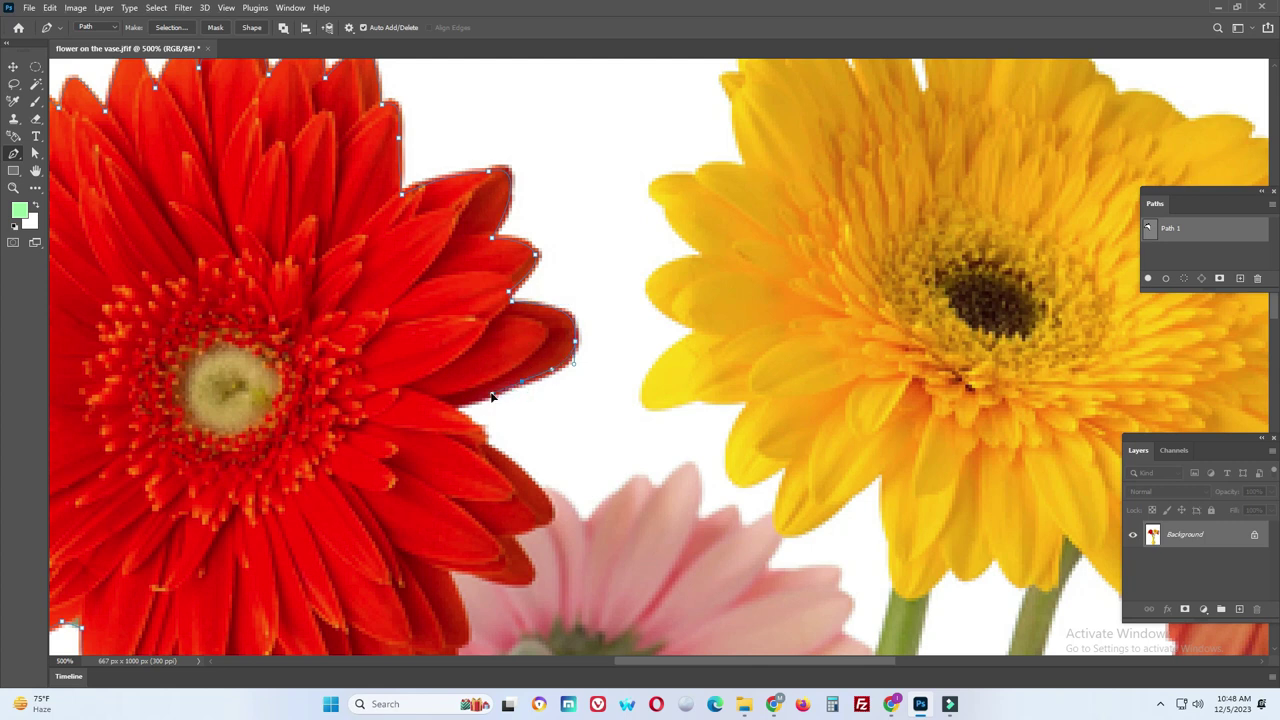
{"action": "left_click", "coordinate": [449, 406]}
{"action": "left_click", "coordinate": [486, 433]}
{"action": "left_click", "coordinate": [486, 448]}
{"action": "left_click_drag", "start_coordinate": [519, 459], "coordinate": [369, 374]}
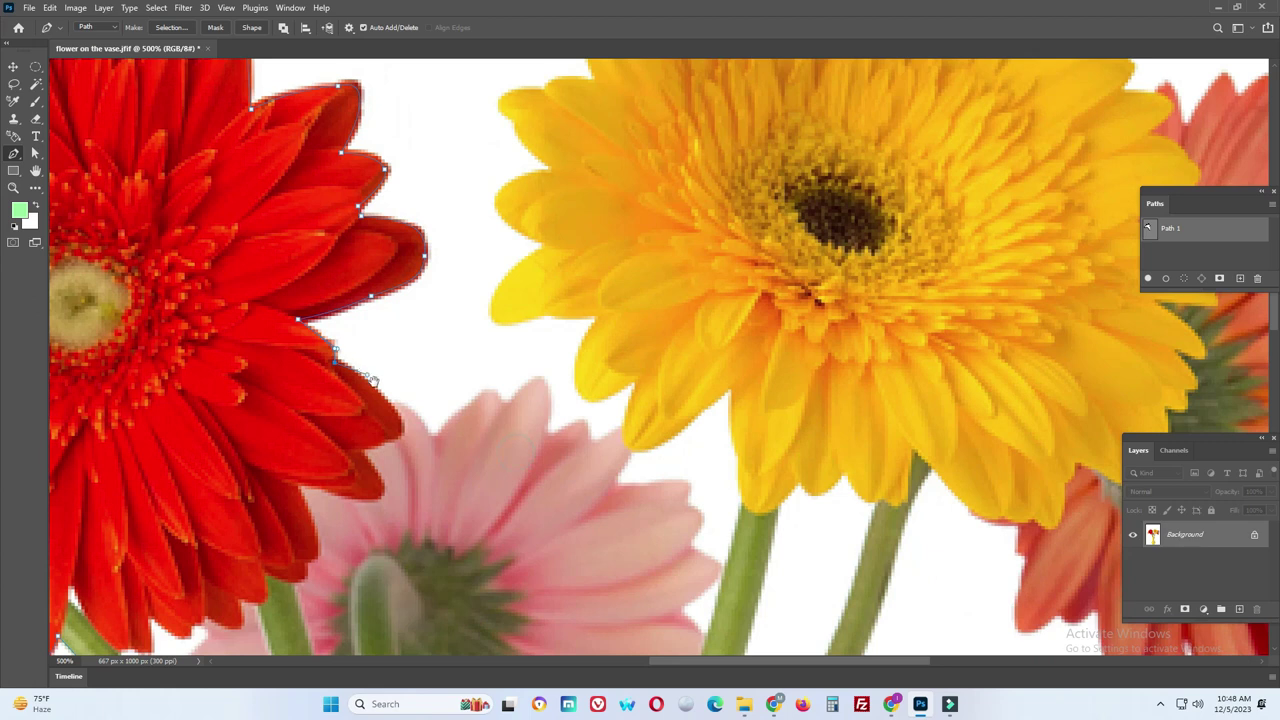
Carry the path across the pink gerbera's top petals and tips
{"action": "left_click", "coordinate": [431, 440]}
{"action": "left_click", "coordinate": [492, 383]}
{"action": "left_click", "coordinate": [506, 405]}
{"action": "left_click_drag", "start_coordinate": [526, 429], "coordinate": [539, 368]}
{"action": "left_click_drag", "start_coordinate": [544, 439], "coordinate": [532, 511]}
{"action": "left_click_drag", "start_coordinate": [591, 449], "coordinate": [597, 467]}
{"action": "left_click", "coordinate": [621, 430]}
{"action": "left_click", "coordinate": [637, 381]}
{"action": "mouse_move", "coordinate": [582, 393]}
{"action": "left_mouse_down"}
{"action": "mouse_move", "coordinate": [569, 379]}
{"action": "mouse_move", "coordinate": [554, 446]}
{"action": "mouse_move", "coordinate": [587, 404]}
{"action": "left_mouse_up"}
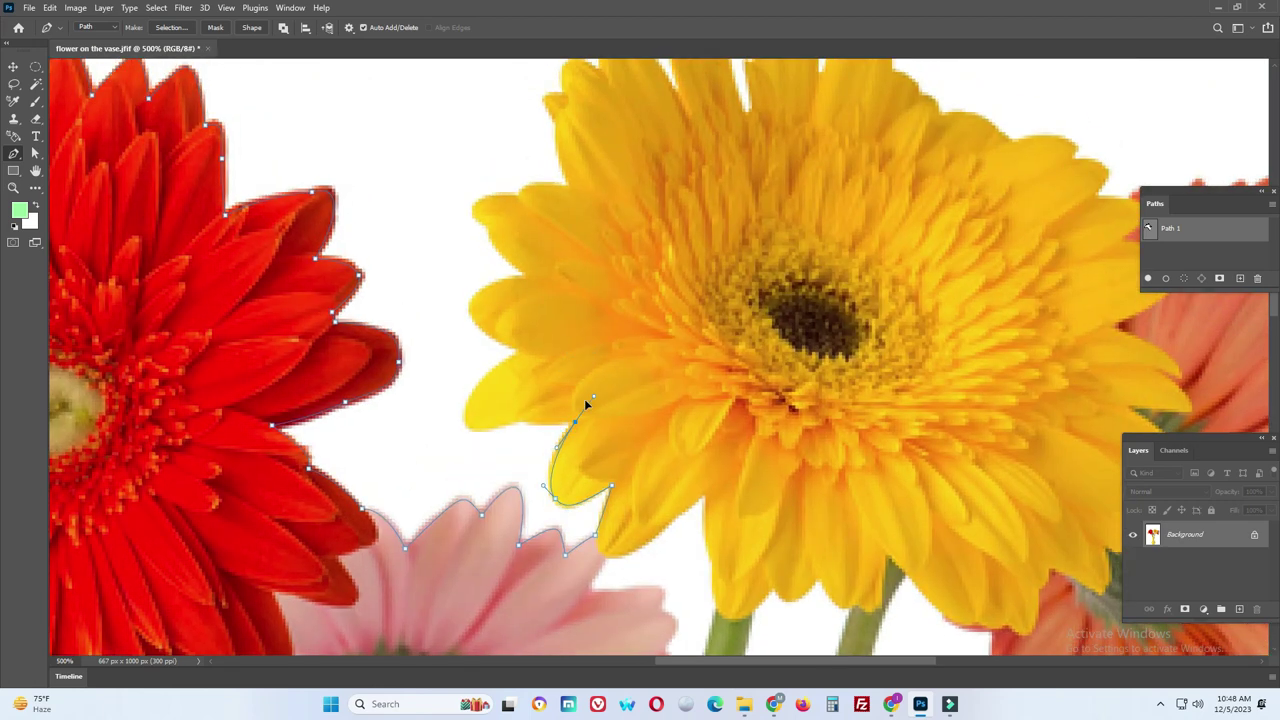
Curve the path onto the yellow gerbera's lower petal and up its left side
{"action": "mouse_move", "coordinate": [465, 422]}
{"action": "left_mouse_down"}
{"action": "mouse_move", "coordinate": [461, 409]}
{"action": "mouse_move", "coordinate": [381, 519]}
{"action": "left_mouse_up"}
{"action": "left_click_drag", "start_coordinate": [462, 434], "coordinate": [497, 423]}
{"action": "left_click", "coordinate": [462, 435], "text": "alt"}
{"action": "mouse_move", "coordinate": [410, 389]}
{"action": "left_mouse_down"}
{"action": "mouse_move", "coordinate": [425, 315]}
{"action": "mouse_move", "coordinate": [495, 291]}
{"action": "left_mouse_up"}
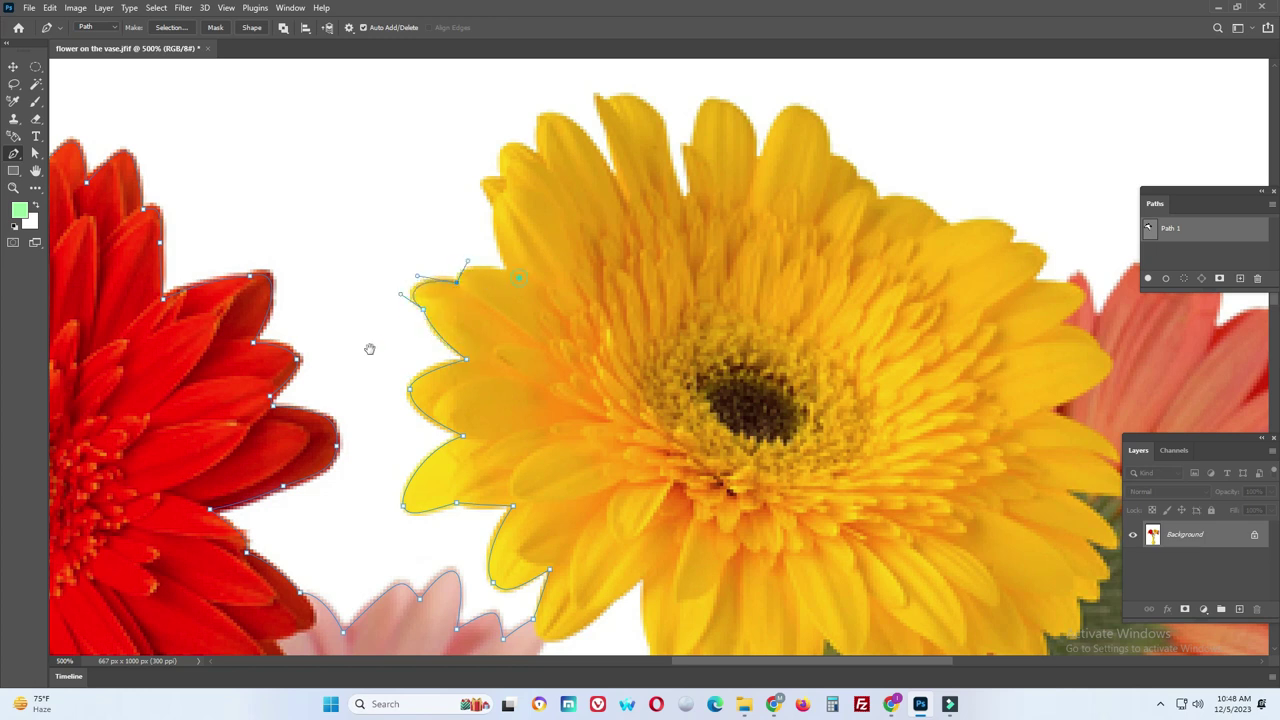
Extend the path up the first yellow petals, anchoring at the tip and gap
{"action": "scroll", "coordinate": [366, 350], "scroll_direction": "right", "scroll_amount": 3}
{"action": "scroll", "coordinate": [366, 350], "scroll_direction": "up", "scroll_amount": 2}
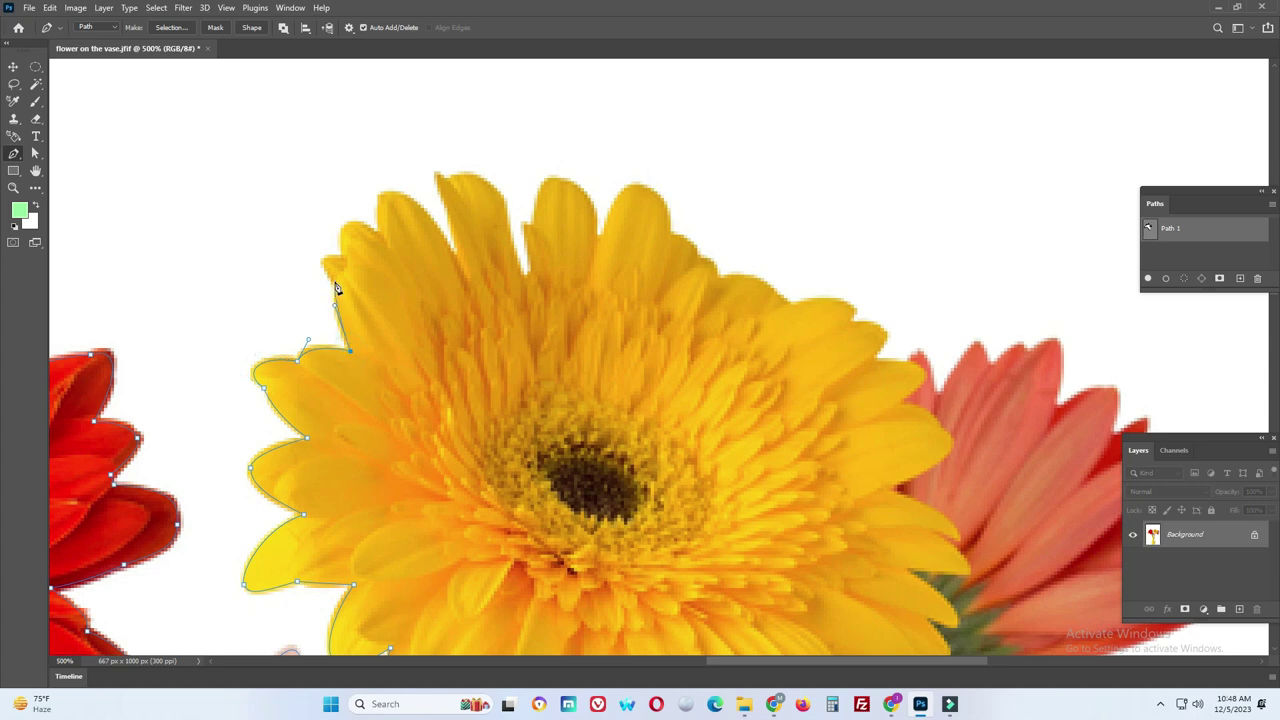
{"action": "mouse_move", "coordinate": [340, 257]}
{"action": "left_mouse_down"}
{"action": "mouse_move", "coordinate": [338, 207]}
{"action": "mouse_move", "coordinate": [394, 250]}
{"action": "left_mouse_up"}
{"action": "left_click", "coordinate": [379, 191]}
{"action": "left_click_drag", "start_coordinate": [393, 193], "coordinate": [401, 191]}
{"action": "mouse_move", "coordinate": [458, 265]}
{"action": "left_mouse_down"}
{"action": "mouse_move", "coordinate": [481, 318]}
{"action": "mouse_move", "coordinate": [462, 484]}
{"action": "left_mouse_up"}
{"action": "left_click_drag", "start_coordinate": [432, 307], "coordinate": [450, 325]}
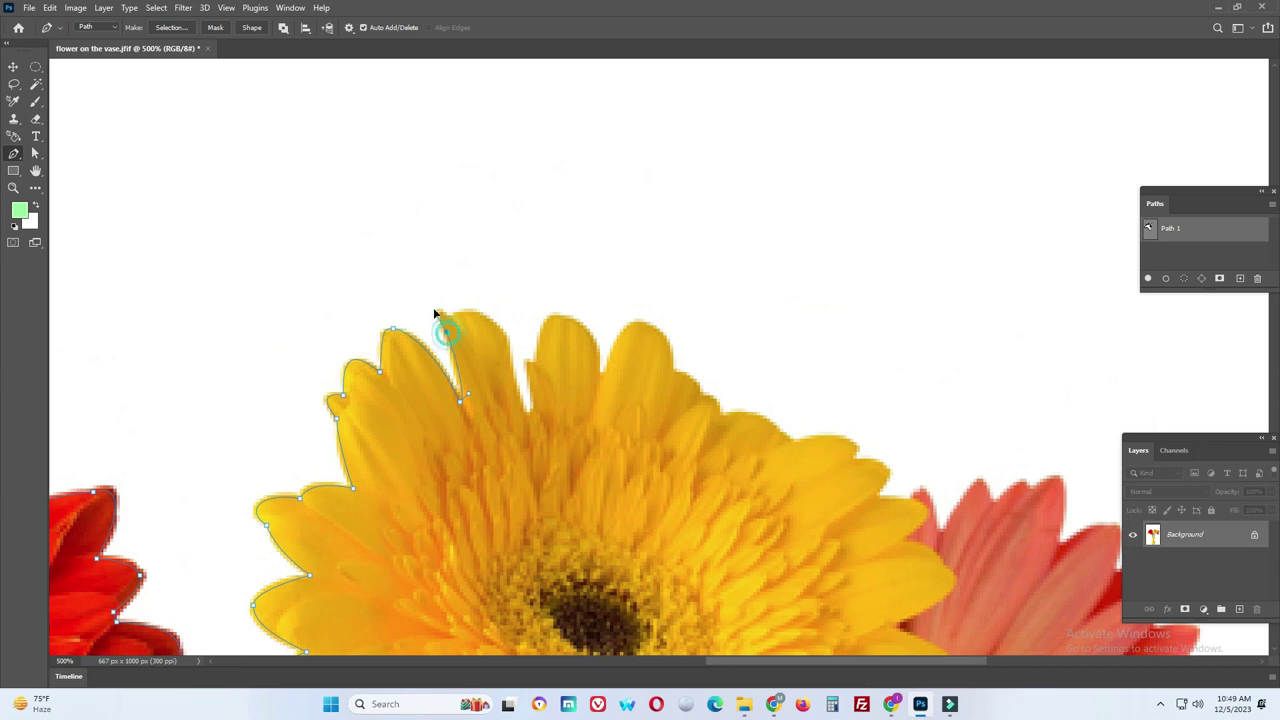
{"action": "left_click", "coordinate": [450, 322]}
Curve the path over the yellow gerbera's remaining top petal tips
{"action": "mouse_move", "coordinate": [510, 358]}
{"action": "left_mouse_down"}
{"action": "mouse_move", "coordinate": [512, 388]}
{"action": "mouse_move", "coordinate": [538, 412]}
{"action": "left_mouse_up"}
{"action": "mouse_move", "coordinate": [536, 368]}
{"action": "left_mouse_down"}
{"action": "mouse_move", "coordinate": [540, 317]}
{"action": "mouse_move", "coordinate": [586, 323]}
{"action": "left_mouse_up"}
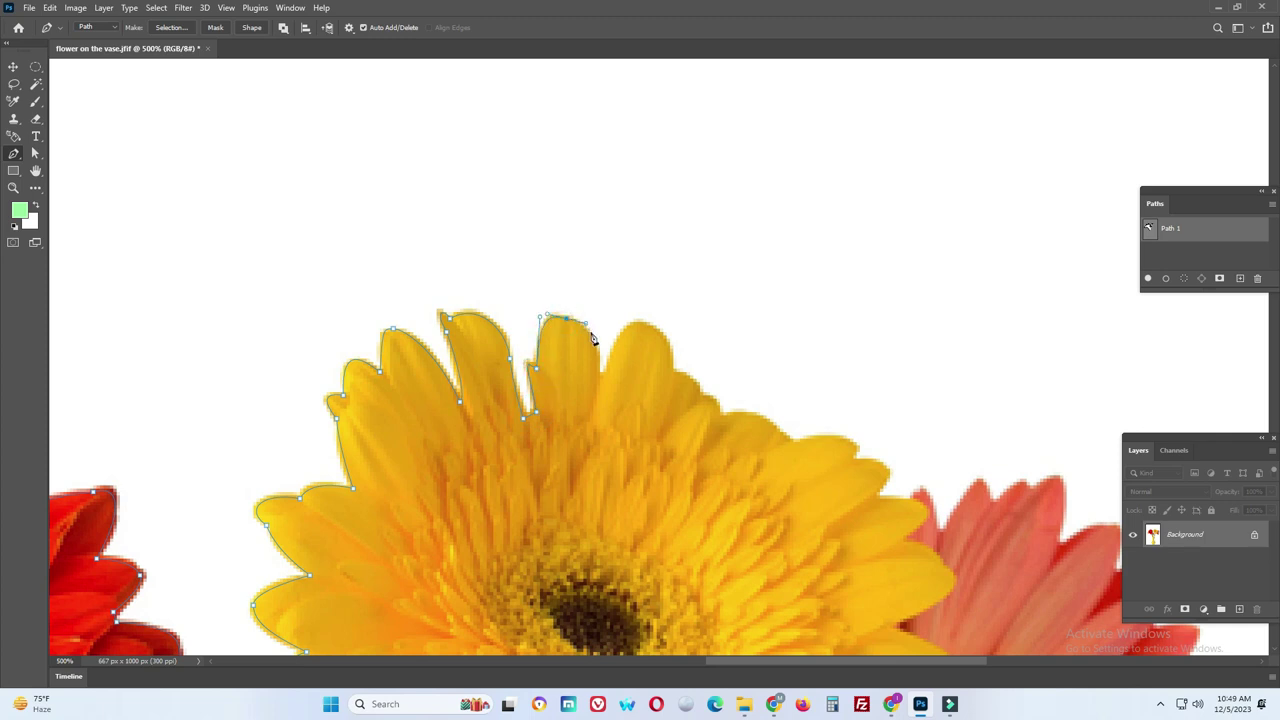
{"action": "left_click_drag", "start_coordinate": [596, 375], "coordinate": [589, 403]}
{"action": "mouse_move", "coordinate": [653, 327]}
{"action": "left_mouse_down"}
{"action": "mouse_move", "coordinate": [698, 374]}
{"action": "mouse_move", "coordinate": [472, 328]}
{"action": "left_mouse_up"}
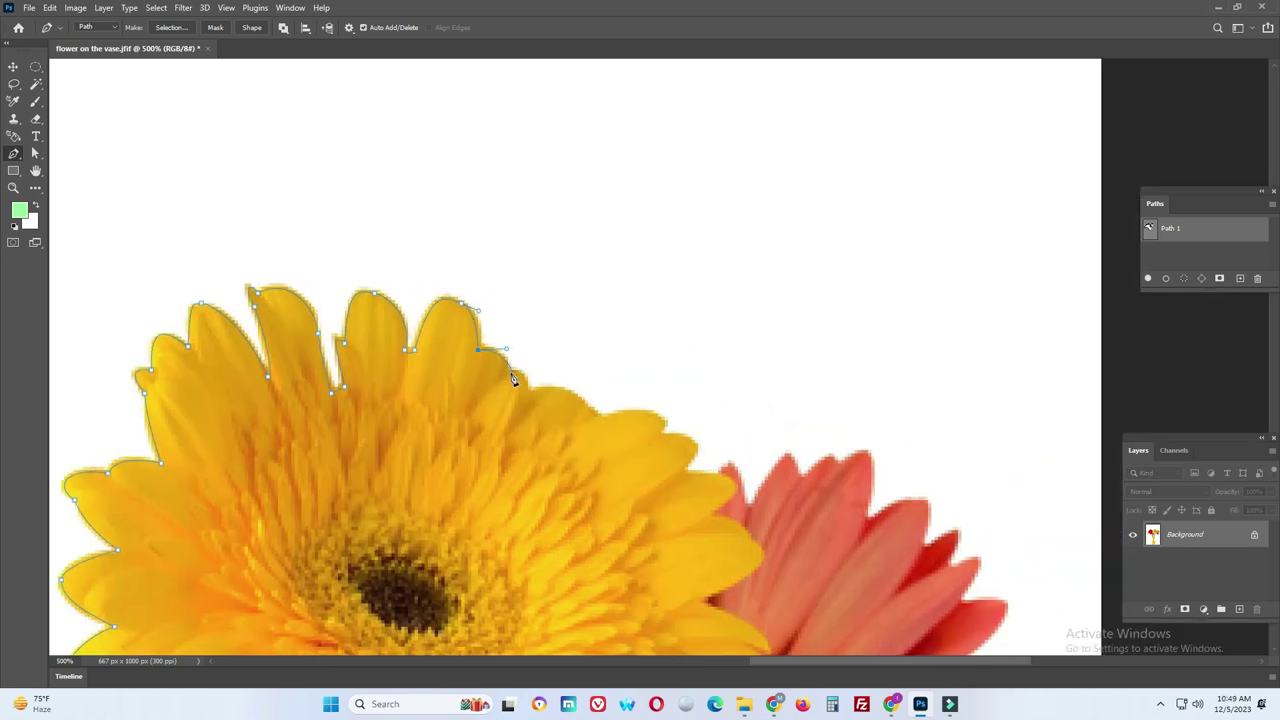
{"action": "mouse_move", "coordinate": [527, 392]}
{"action": "left_mouse_down"}
{"action": "mouse_move", "coordinate": [565, 380]}
{"action": "mouse_move", "coordinate": [643, 412]}
{"action": "left_mouse_up"}
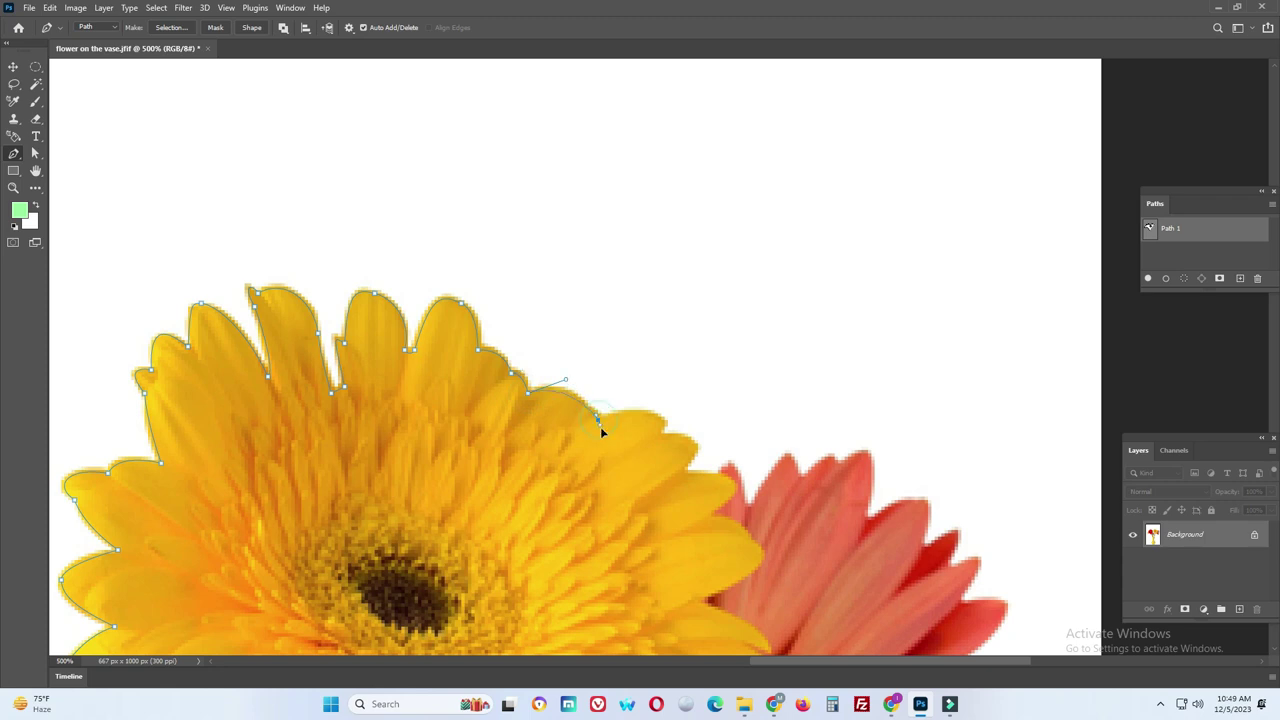
{"action": "left_click", "coordinate": [657, 431]}
{"action": "mouse_move", "coordinate": [691, 455]}
{"action": "left_mouse_down"}
{"action": "mouse_move", "coordinate": [682, 467]}
{"action": "mouse_move", "coordinate": [701, 470]}
{"action": "mouse_move", "coordinate": [728, 452]}
{"action": "mouse_move", "coordinate": [593, 406]}
{"action": "left_mouse_up"}
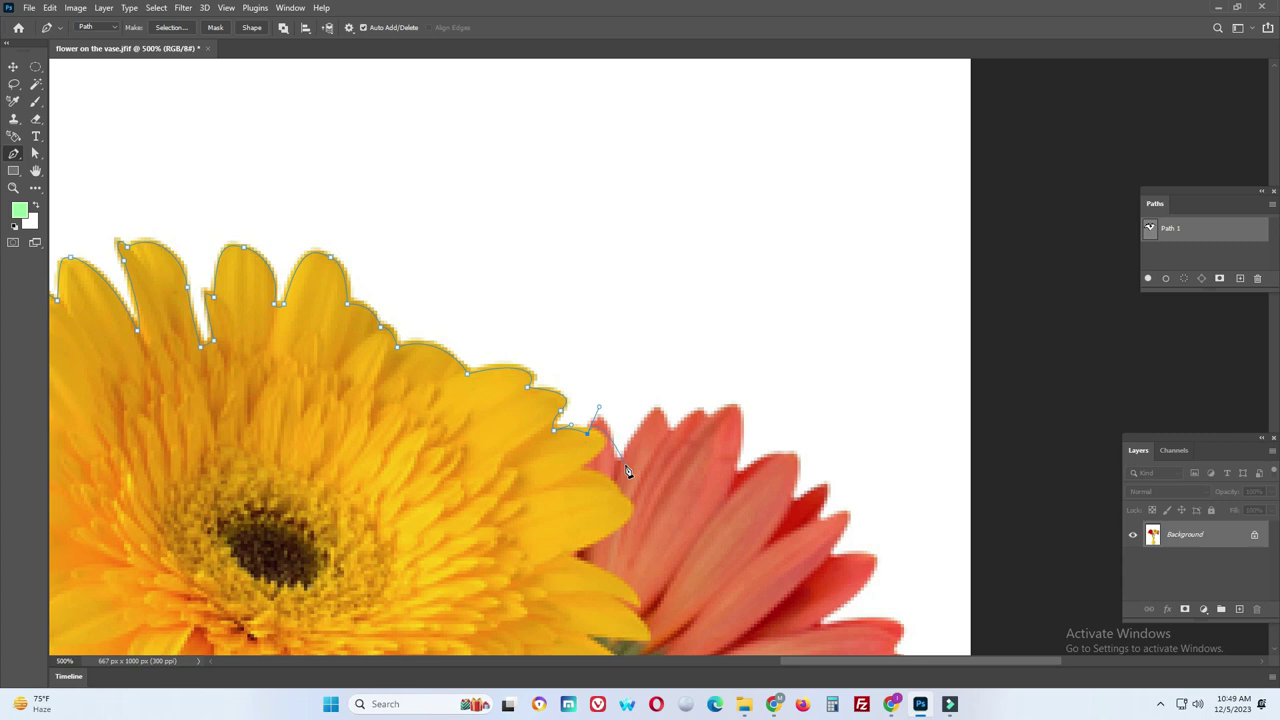
Continue the path onto the coral gerbera's upper petal tips and gaps
{"action": "left_click_drag", "start_coordinate": [613, 460], "coordinate": [612, 484]}
{"action": "left_click", "coordinate": [631, 435]}
{"action": "left_click", "coordinate": [655, 410]}
{"action": "left_click", "coordinate": [670, 432]}
{"action": "left_click", "coordinate": [701, 401]}
{"action": "left_click", "coordinate": [710, 420]}
{"action": "mouse_move", "coordinate": [722, 409]}
{"action": "left_mouse_down"}
{"action": "mouse_move", "coordinate": [733, 397]}
{"action": "mouse_move", "coordinate": [740, 454]}
{"action": "mouse_move", "coordinate": [794, 441]}
{"action": "left_mouse_up"}
{"action": "left_click", "coordinate": [789, 501]}
{"action": "left_click_drag", "start_coordinate": [822, 497], "coordinate": [550, 391]}
Resume Path 1 and curve it along the coral gerbera's upper-right petal edges
{"action": "left_click", "coordinate": [548, 394]}
{"action": "left_click", "coordinate": [545, 410]}
{"action": "left_click_drag", "start_coordinate": [552, 447], "coordinate": [517, 495]}
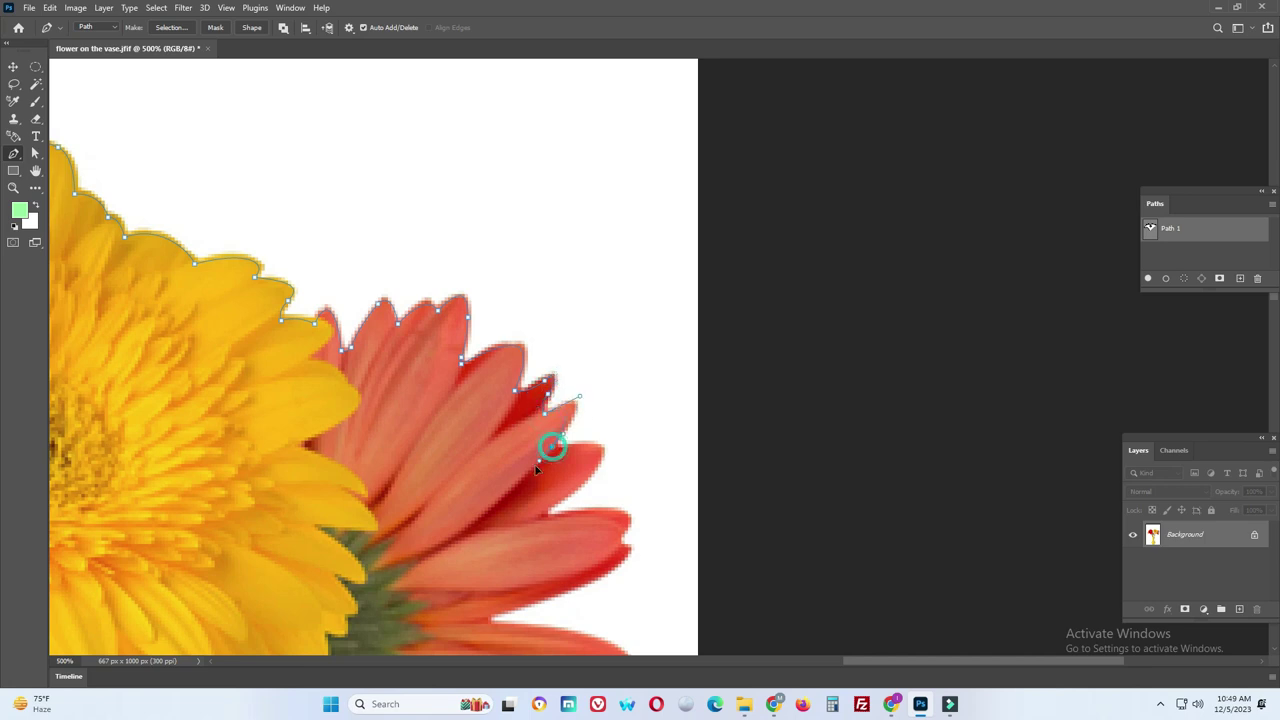
{"action": "left_click", "coordinate": [588, 453]}
{"action": "scroll", "coordinate": [600, 350], "scroll_direction": "down", "scroll_amount": 2}
{"action": "mouse_move", "coordinate": [578, 375]}
{"action": "left_mouse_down"}
{"action": "mouse_move", "coordinate": [556, 397]}
{"action": "mouse_move", "coordinate": [622, 444]}
{"action": "mouse_move", "coordinate": [638, 361]}
{"action": "left_mouse_up"}
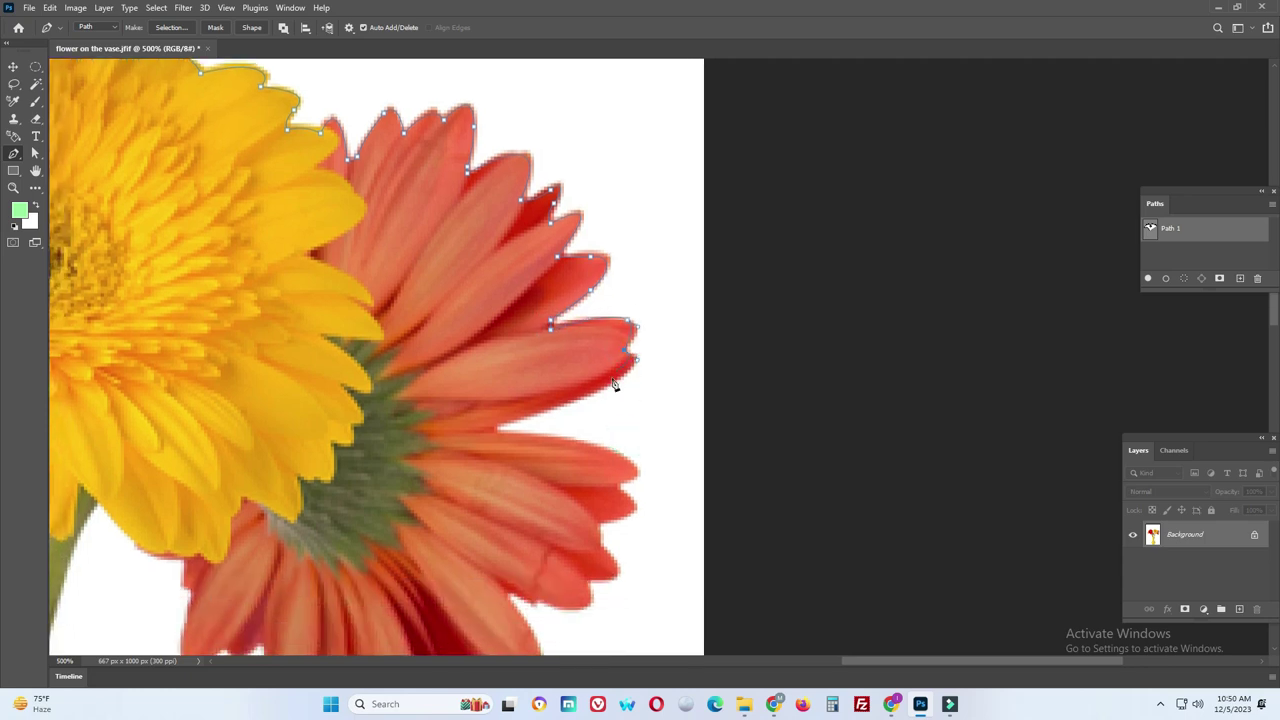
{"action": "left_click", "coordinate": [578, 401]}
{"action": "left_click", "coordinate": [495, 431]}
Carry the path down the coral petals' right side with curved anchors to the next tip
{"action": "mouse_move", "coordinate": [590, 445]}
{"action": "left_mouse_down"}
{"action": "mouse_move", "coordinate": [343, 313]}
{"action": "mouse_move", "coordinate": [395, 349]}
{"action": "left_mouse_up"}
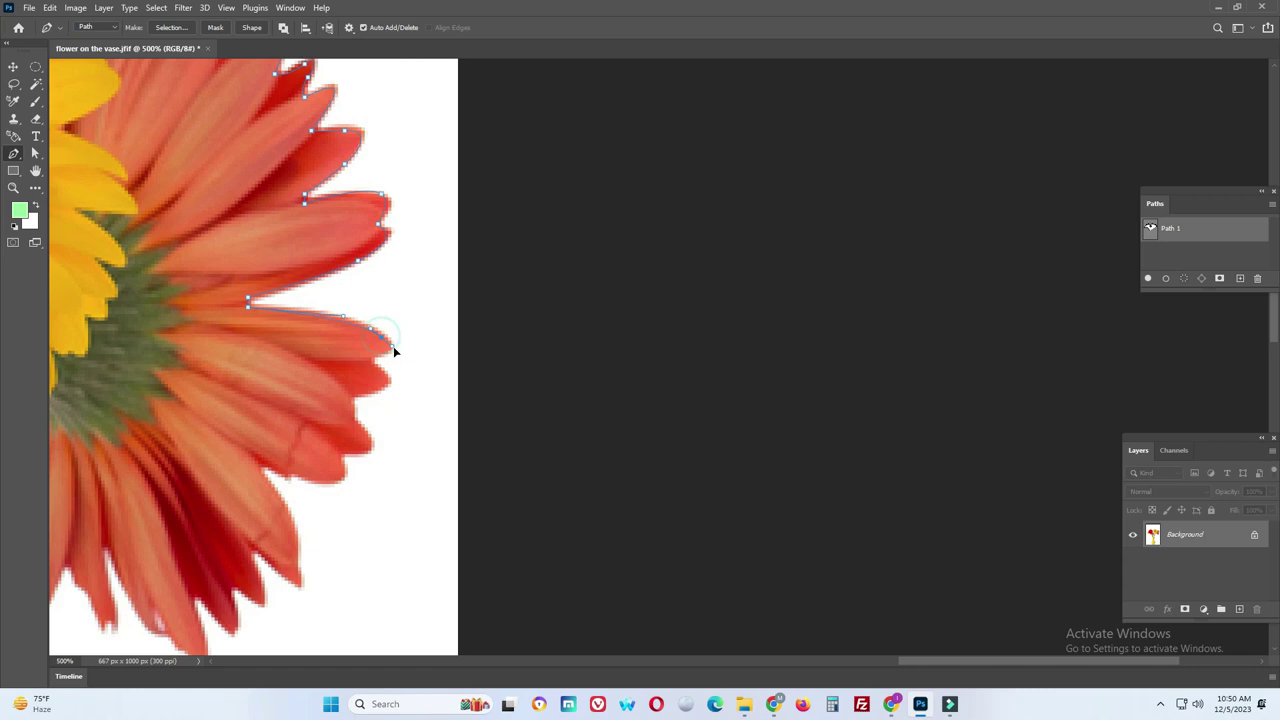
{"action": "left_click", "coordinate": [344, 373]}
{"action": "left_click_drag", "start_coordinate": [428, 346], "coordinate": [472, 298]}
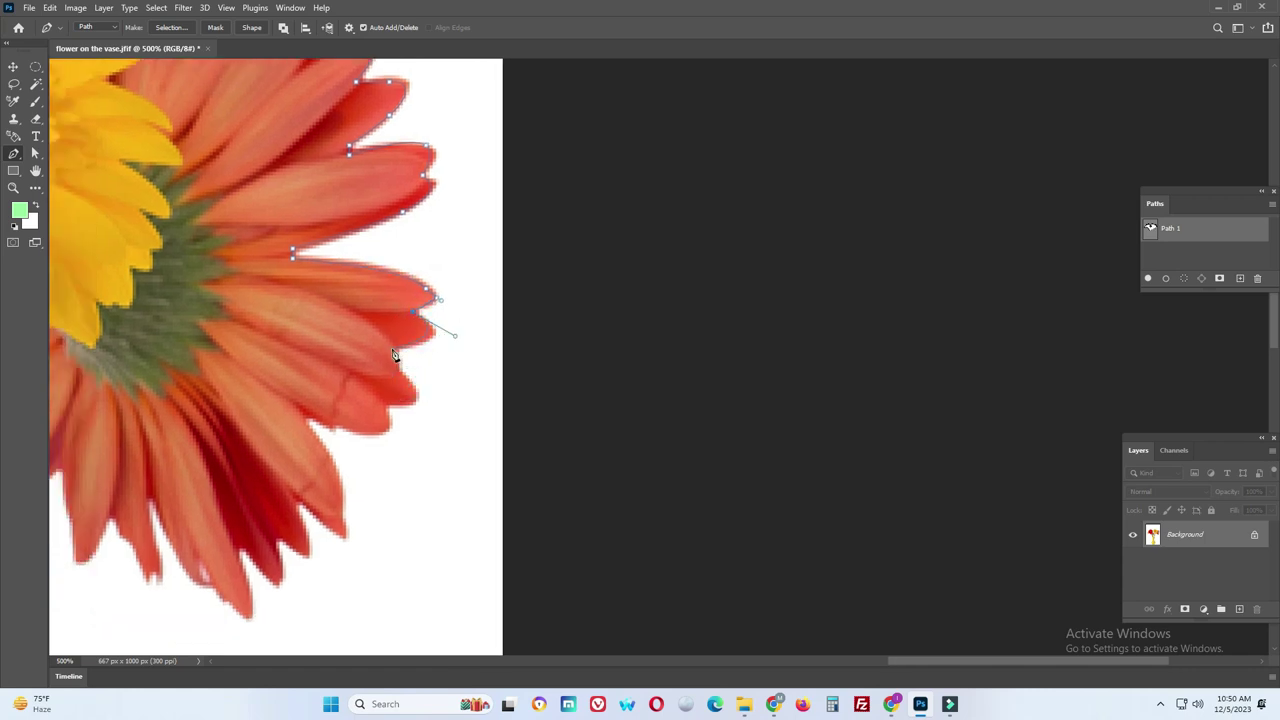
{"action": "mouse_move", "coordinate": [400, 374]}
{"action": "left_mouse_down"}
{"action": "mouse_move", "coordinate": [427, 396]}
{"action": "mouse_move", "coordinate": [503, 412]}
{"action": "left_mouse_up"}
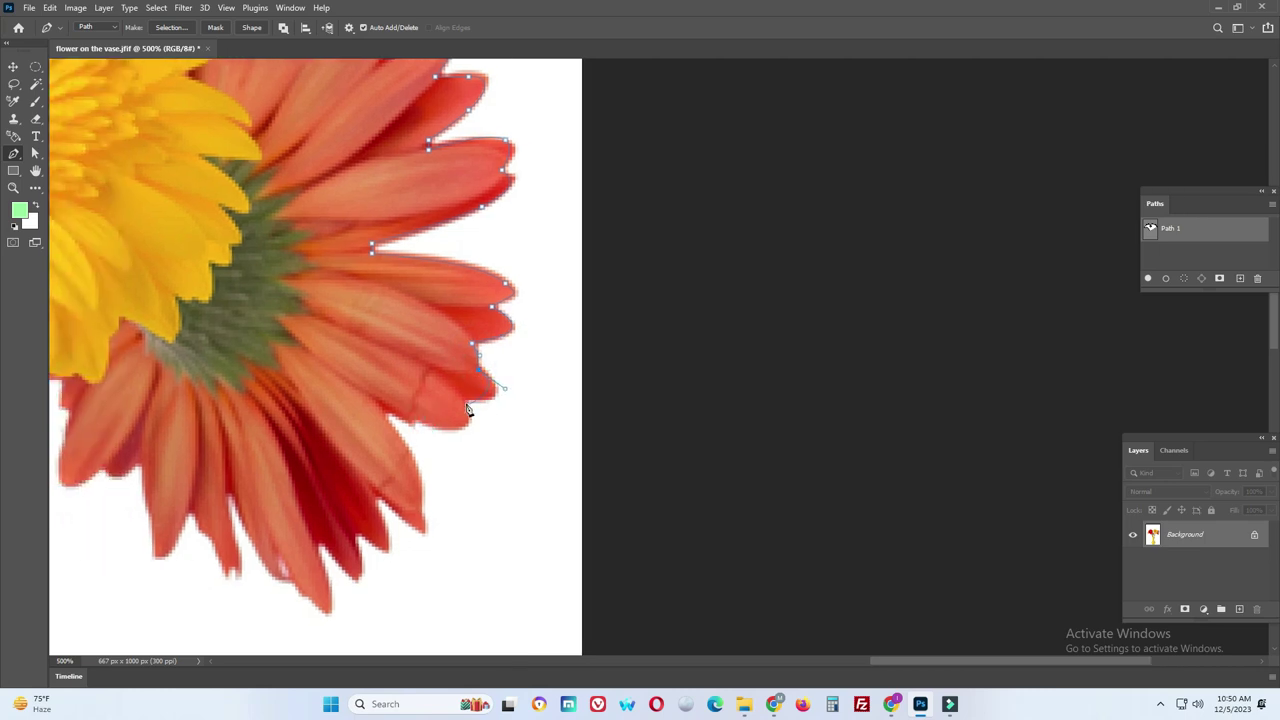
{"action": "left_click_drag", "start_coordinate": [424, 403], "coordinate": [477, 428]}
{"action": "left_click", "coordinate": [381, 410]}
Anchor the path at each lower coral petal tip and the gaps between them
{"action": "left_click_drag", "start_coordinate": [420, 470], "coordinate": [434, 368]}
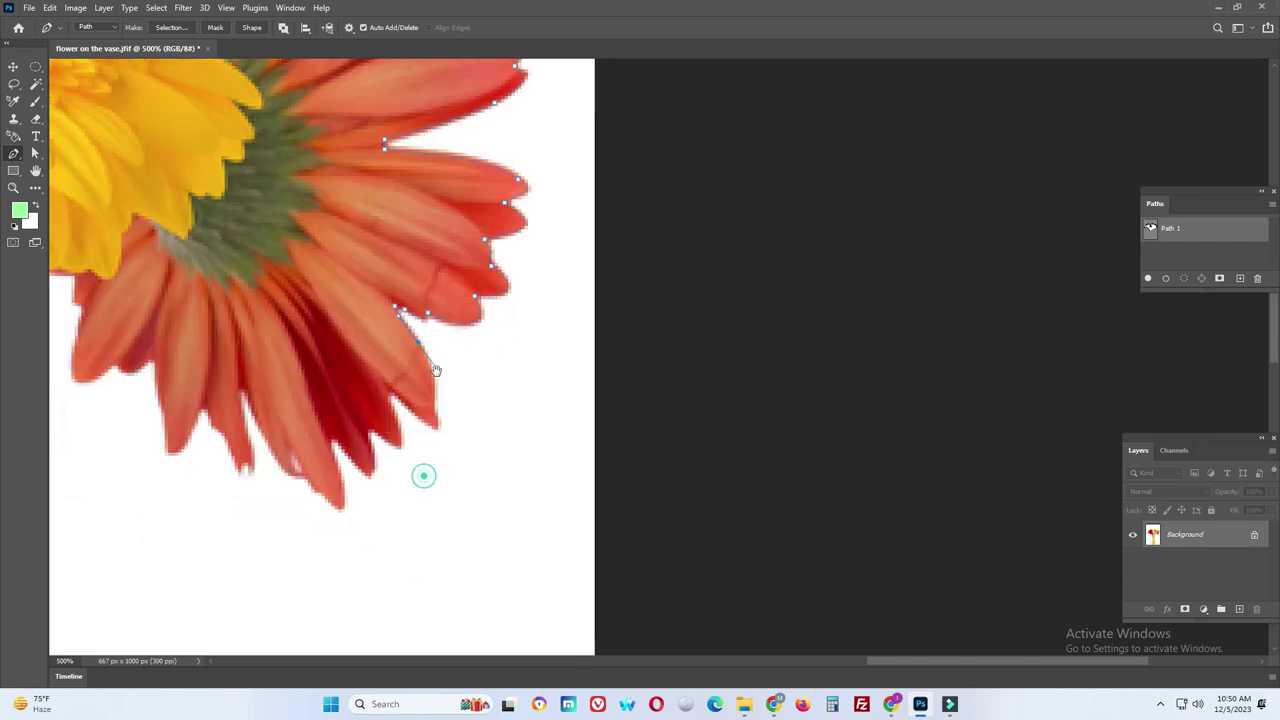
{"action": "left_click", "coordinate": [436, 424]}
{"action": "left_click", "coordinate": [384, 389]}
{"action": "left_click", "coordinate": [398, 432]}
{"action": "left_click", "coordinate": [362, 418]}
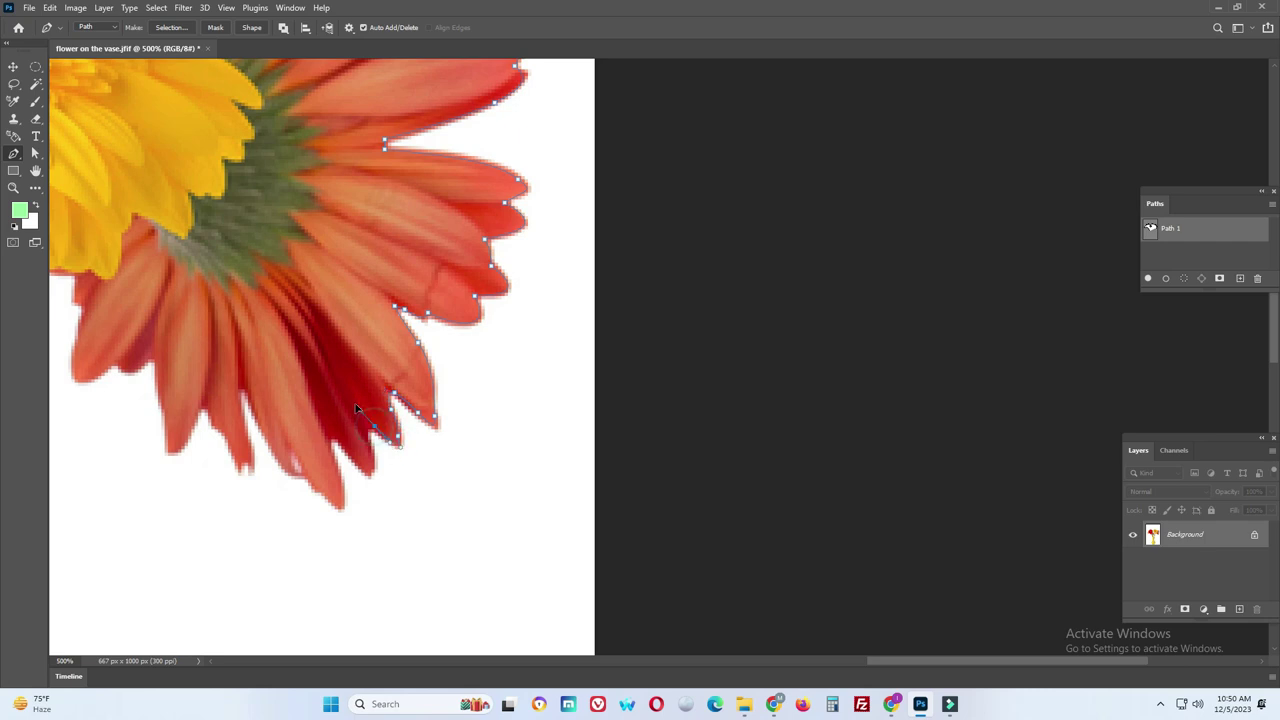
{"action": "left_click", "coordinate": [371, 472]}
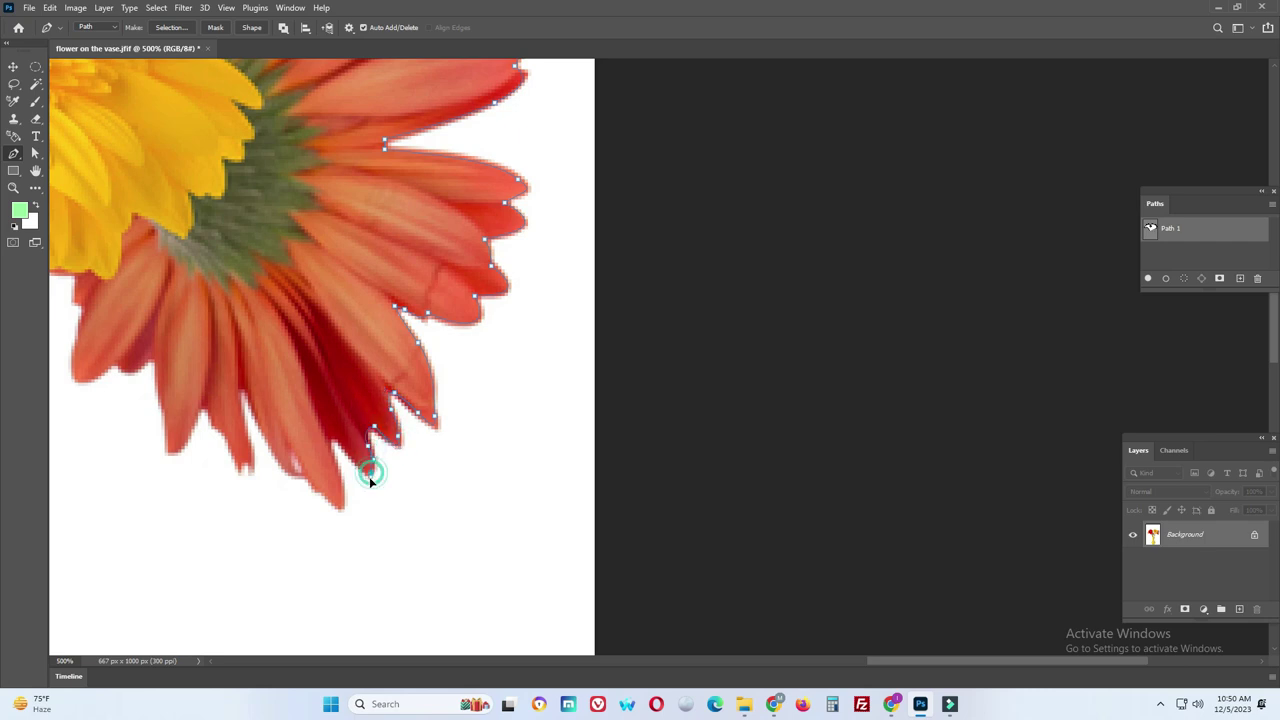
{"action": "left_click", "coordinate": [331, 433]}
{"action": "scroll", "coordinate": [343, 471], "scroll_direction": "down", "scroll_amount": 2}
{"action": "scroll", "coordinate": [343, 471], "scroll_direction": "left", "scroll_amount": 3}
Outline the coral gerbera's bottom petal tips and gaps with corner anchors
{"action": "left_click", "coordinate": [478, 425]}
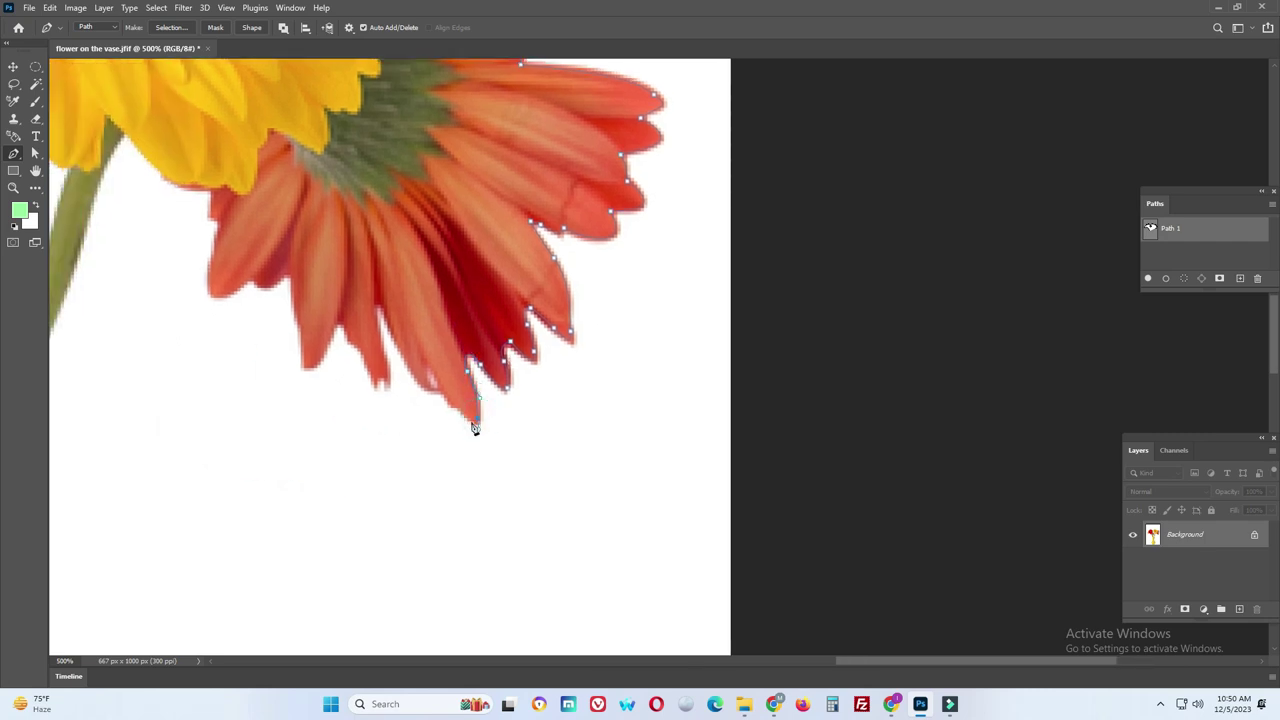
{"action": "left_click", "coordinate": [426, 364]}
{"action": "scroll", "coordinate": [414, 406], "scroll_direction": "up", "scroll_amount": 3}
{"action": "scroll", "coordinate": [414, 406], "scroll_direction": "left", "scroll_amount": 1}
{"action": "left_click", "coordinate": [413, 440]}
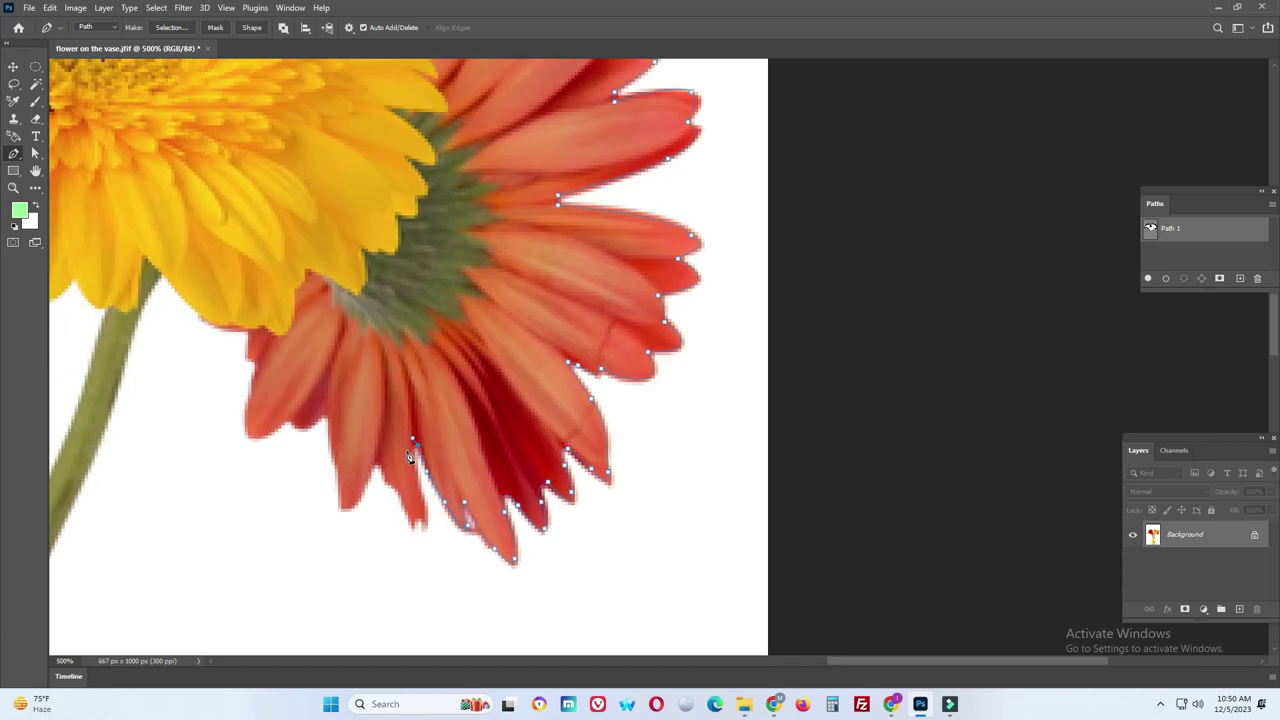
{"action": "left_click", "coordinate": [417, 514]}
{"action": "left_click", "coordinate": [381, 476]}
{"action": "left_click", "coordinate": [349, 507]}
Run the path up the coral flower's left petals onto the yellow gerbera's underside
{"action": "left_click", "coordinate": [341, 476]}
{"action": "left_click", "coordinate": [329, 443]}
{"action": "left_click", "coordinate": [327, 410]}
{"action": "left_click", "coordinate": [286, 419]}
{"action": "left_click", "coordinate": [250, 412]}
{"action": "left_click", "coordinate": [254, 352]}
{"action": "left_click", "coordinate": [202, 315]}
{"action": "left_click_drag", "start_coordinate": [178, 292], "coordinate": [470, 325]}
Trace the path down the right stem from the yellow petals to the vase
{"action": "left_click", "coordinate": [450, 367]}
{"action": "left_click", "coordinate": [438, 418]}
{"action": "left_click_drag", "start_coordinate": [426, 446], "coordinate": [476, 251]}
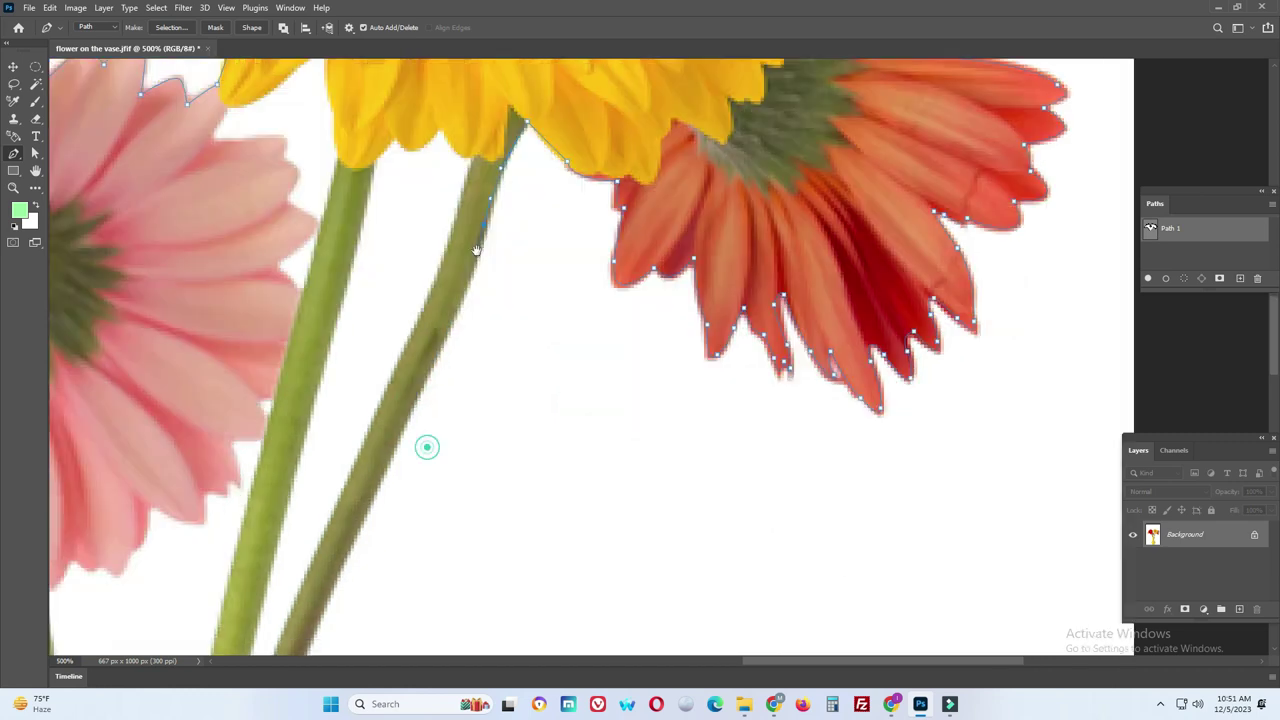
{"action": "left_click", "coordinate": [433, 358]}
{"action": "left_click", "coordinate": [395, 427]}
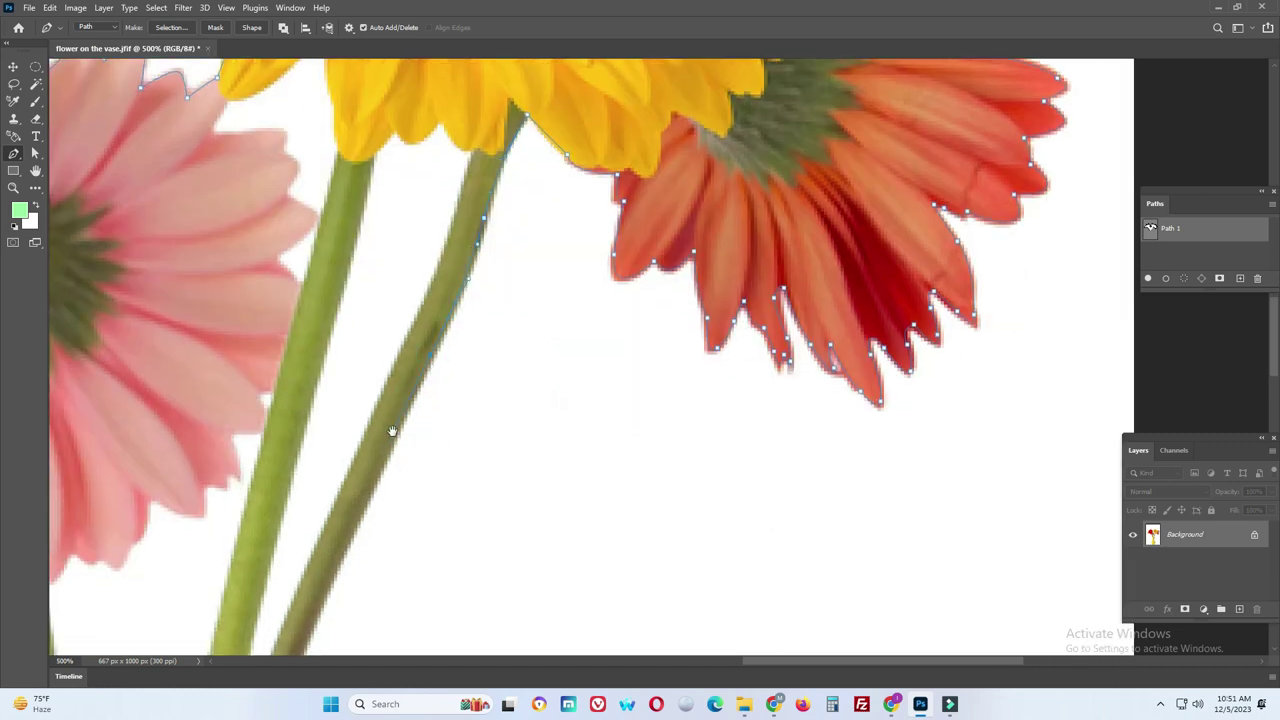
{"action": "left_click_drag", "start_coordinate": [392, 431], "coordinate": [455, 235]}
{"action": "left_click", "coordinate": [376, 431]}
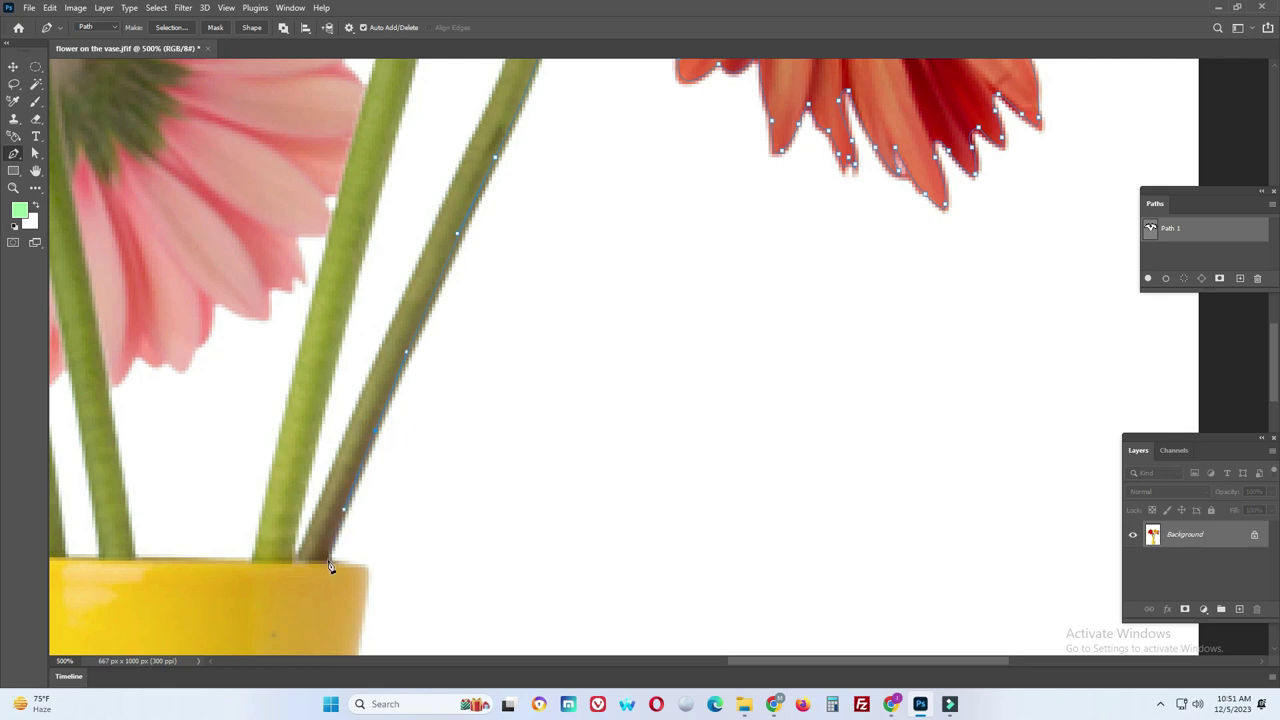
Curve the path from the vase rim down its side and around the waist
{"action": "mouse_move", "coordinate": [366, 566]}
{"action": "left_mouse_down"}
{"action": "mouse_move", "coordinate": [410, 368]}
{"action": "mouse_move", "coordinate": [407, 415]}
{"action": "left_mouse_up"}
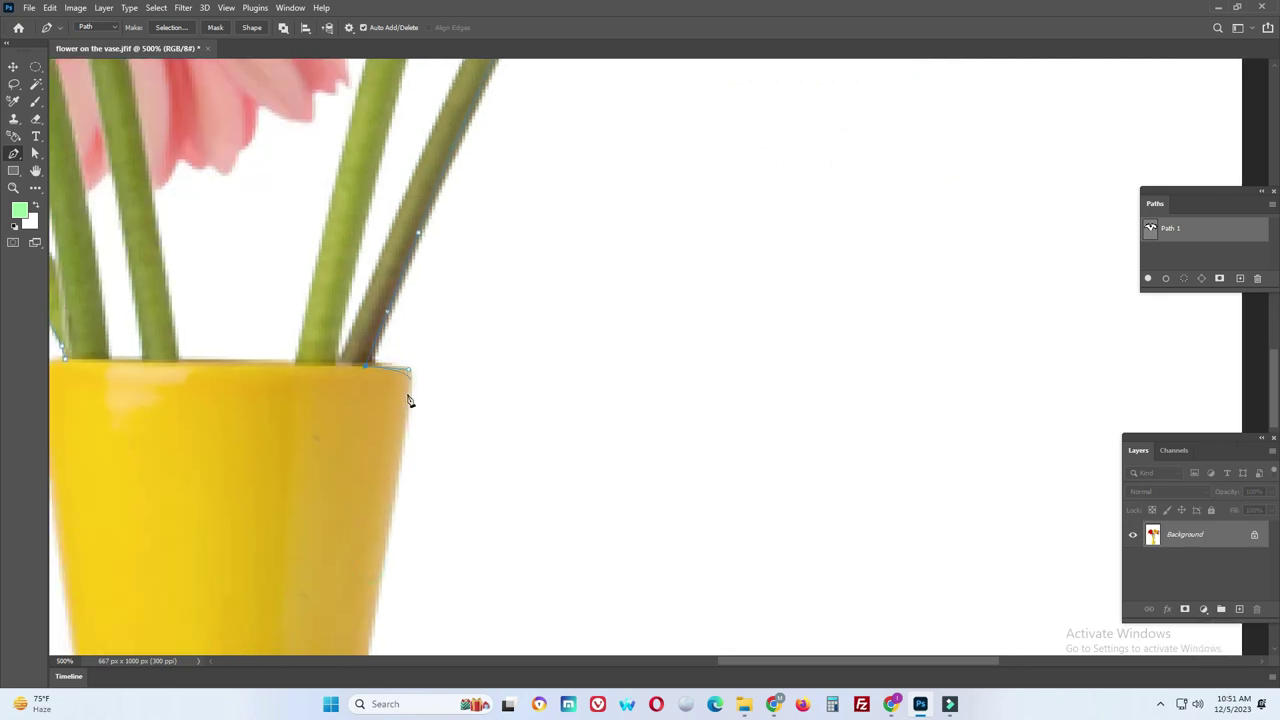
{"action": "left_click", "coordinate": [399, 456]}
{"action": "scroll", "coordinate": [400, 454], "scroll_direction": "down", "scroll_amount": 3}
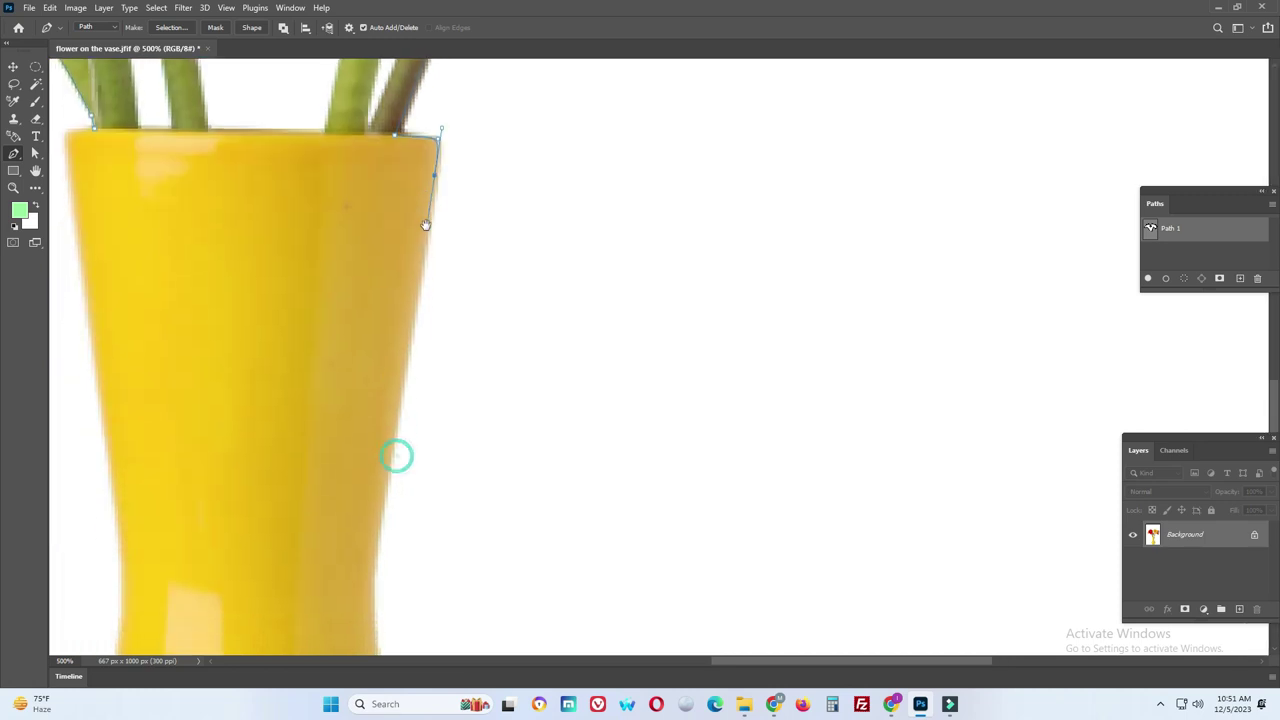
{"action": "left_click_drag", "start_coordinate": [381, 509], "coordinate": [366, 597]}
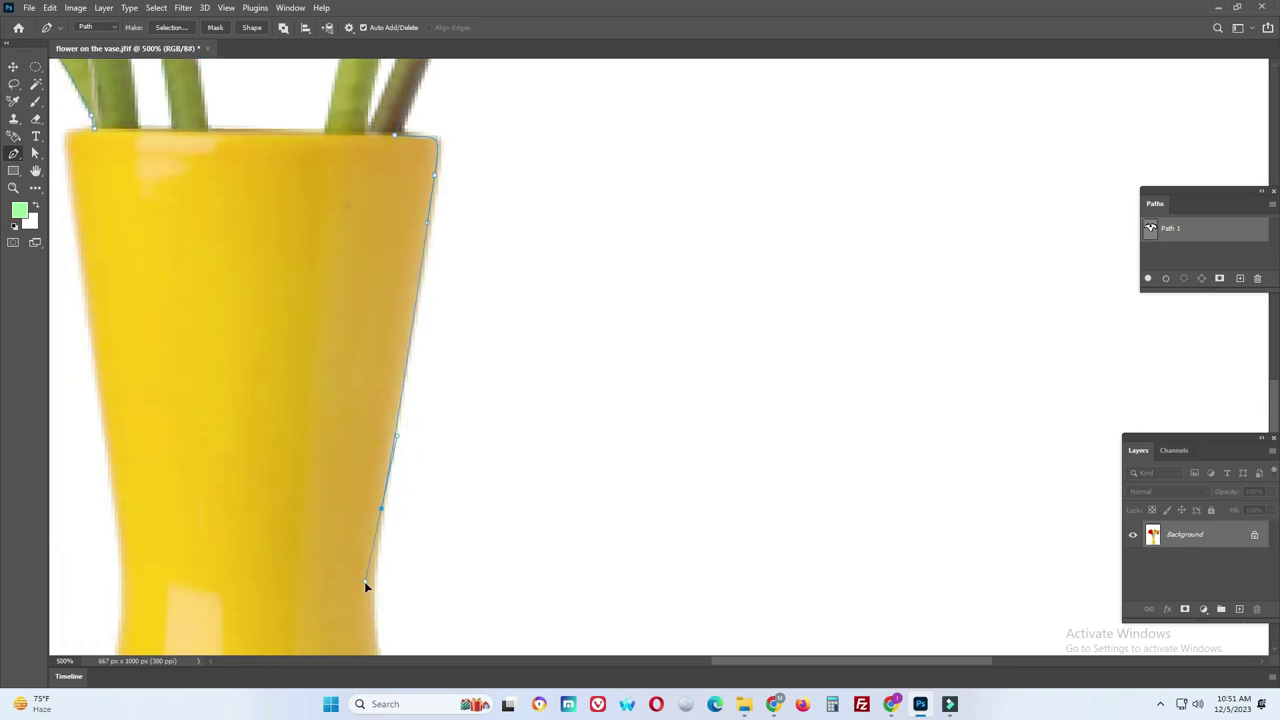
{"action": "scroll", "coordinate": [365, 597], "scroll_direction": "down", "scroll_amount": 4}
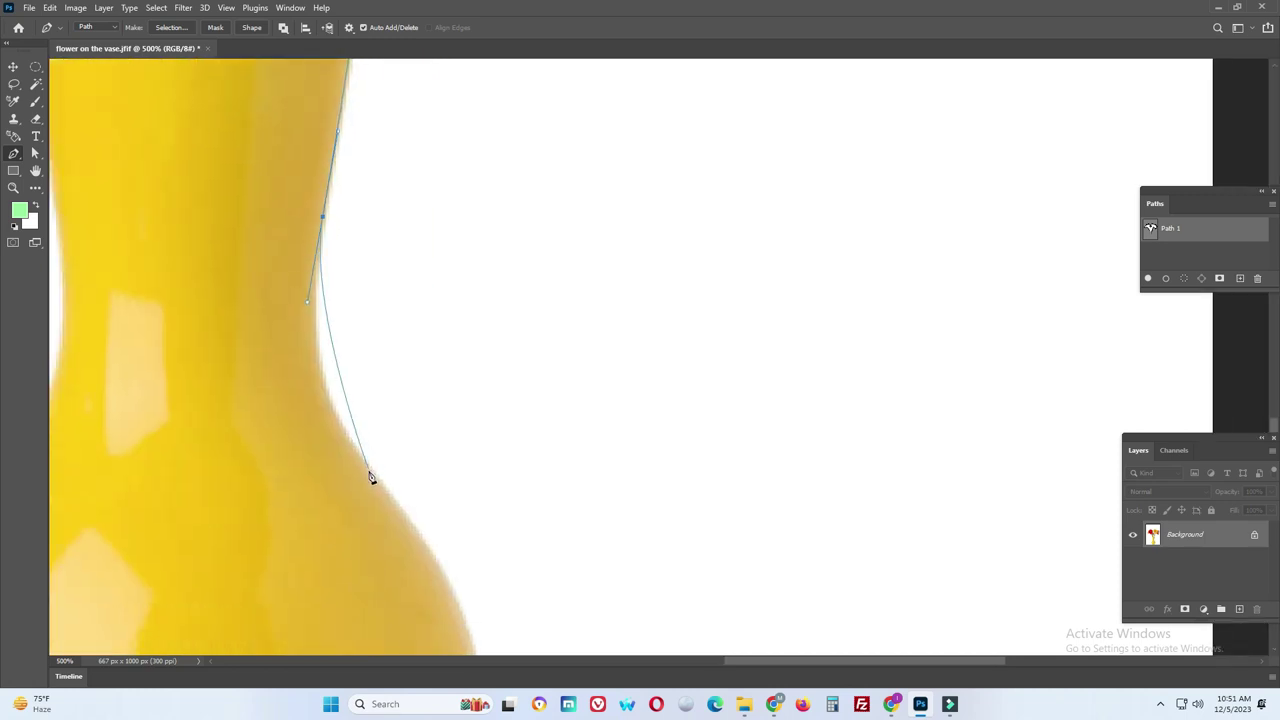
{"action": "left_click_drag", "start_coordinate": [369, 473], "coordinate": [437, 562]}
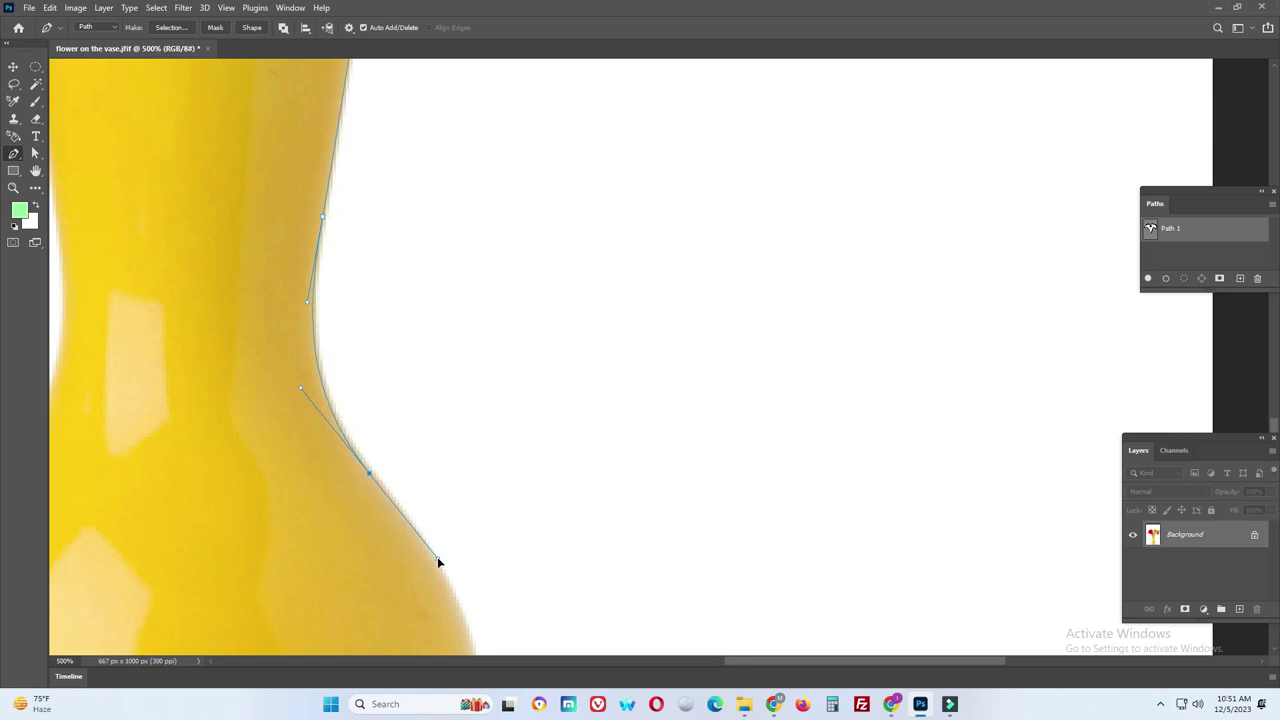
{"action": "scroll", "coordinate": [406, 349], "scroll_direction": "down", "scroll_amount": 3}
{"action": "left_click_drag", "start_coordinate": [444, 476], "coordinate": [457, 555]}
{"action": "scroll", "coordinate": [451, 540], "scroll_direction": "down", "scroll_amount": 4}
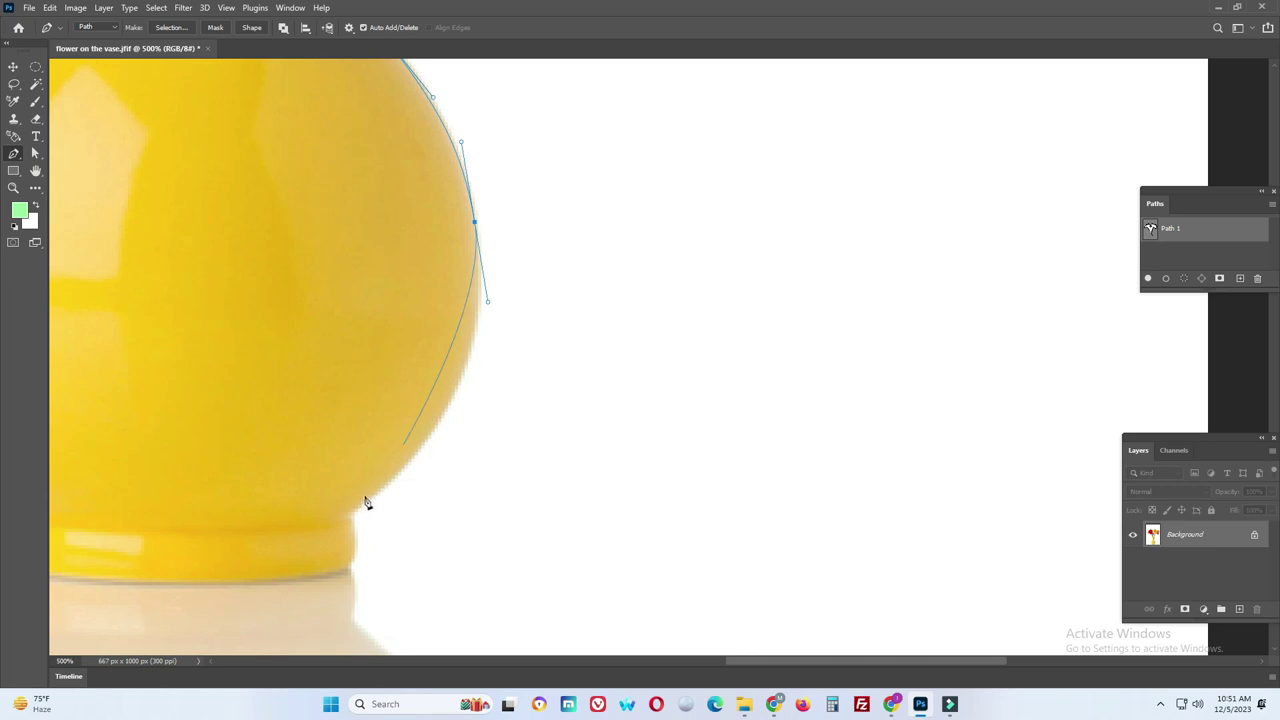
Outline the vase base and its corners with curved anchors
{"action": "mouse_move", "coordinate": [348, 516]}
{"action": "left_mouse_down"}
{"action": "mouse_move", "coordinate": [222, 613]}
{"action": "mouse_move", "coordinate": [349, 551]}
{"action": "mouse_move", "coordinate": [418, 466]}
{"action": "left_mouse_up"}
{"action": "left_click_drag", "start_coordinate": [360, 484], "coordinate": [296, 495]}
{"action": "scroll", "coordinate": [298, 500], "scroll_direction": "left", "scroll_amount": 3}
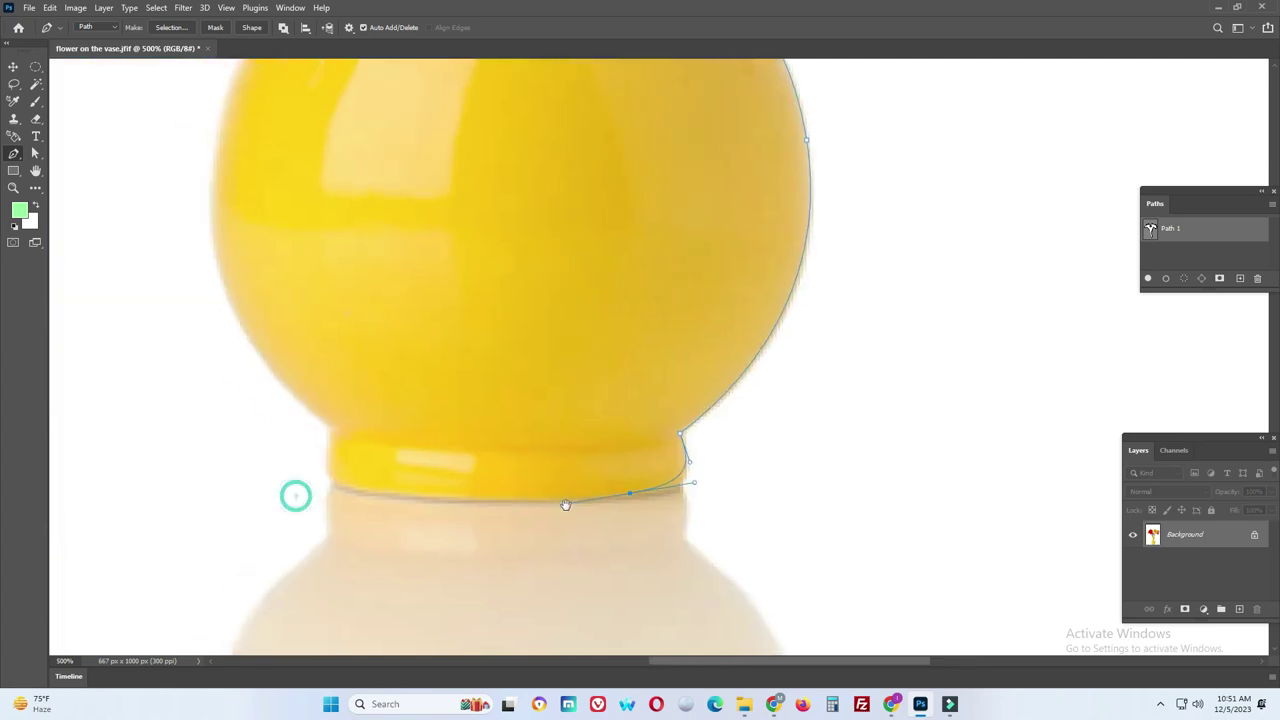
{"action": "mouse_move", "coordinate": [364, 490]}
{"action": "left_mouse_down"}
{"action": "mouse_move", "coordinate": [315, 480]}
{"action": "mouse_move", "coordinate": [343, 518]}
{"action": "mouse_move", "coordinate": [340, 463]}
{"action": "left_mouse_up"}
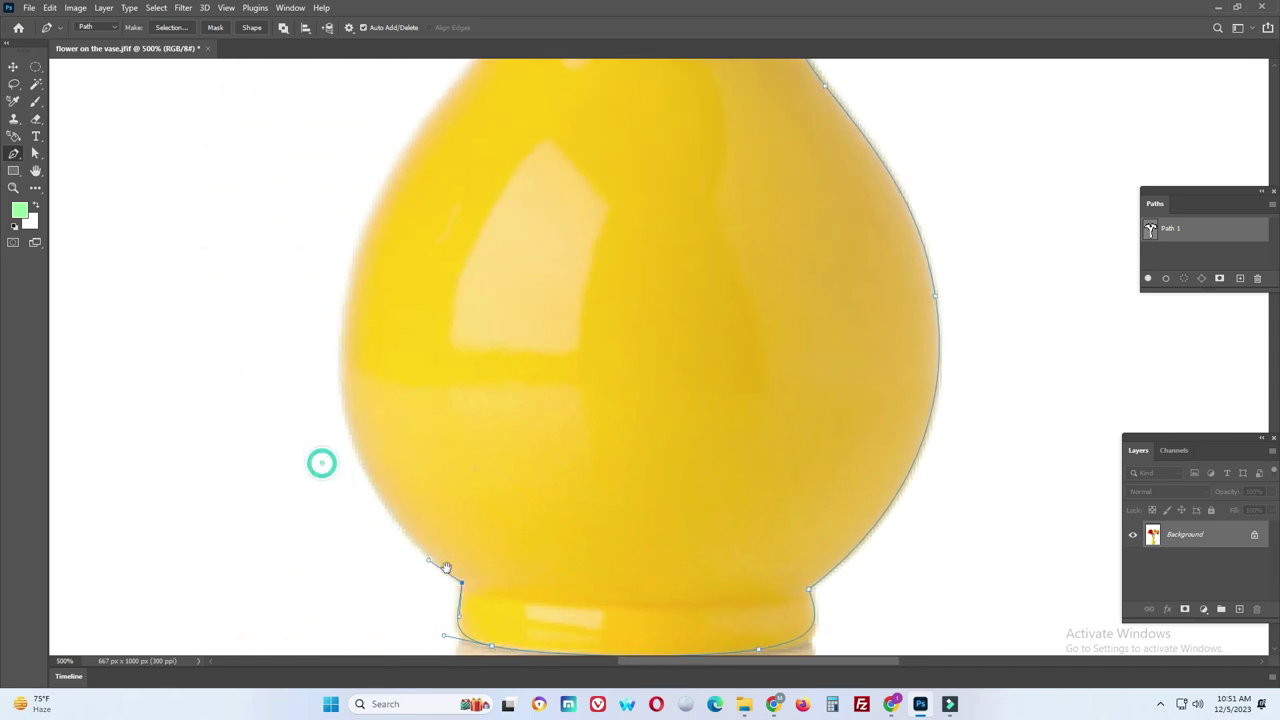
{"action": "scroll", "coordinate": [311, 466], "scroll_direction": "up", "scroll_amount": 1}
{"action": "scroll", "coordinate": [311, 466], "scroll_direction": "left", "scroll_amount": 1}
{"action": "left_click", "coordinate": [352, 414]}
{"action": "left_click_drag", "start_coordinate": [352, 414], "coordinate": [335, 318]}
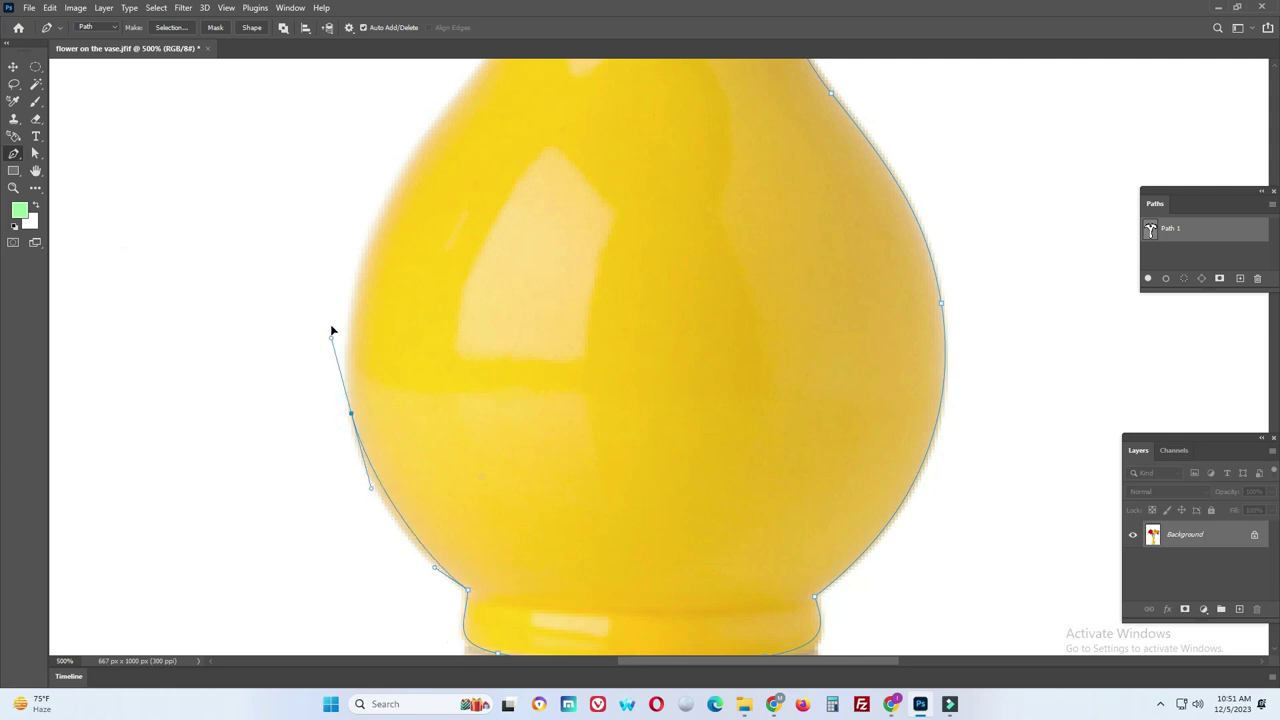
Curve the outline up the vase's left side and neck, closing it at the starting rim anchor
{"action": "scroll", "coordinate": [346, 443], "scroll_direction": "up", "scroll_amount": 3}
{"action": "left_click_drag", "start_coordinate": [373, 450], "coordinate": [450, 355]}
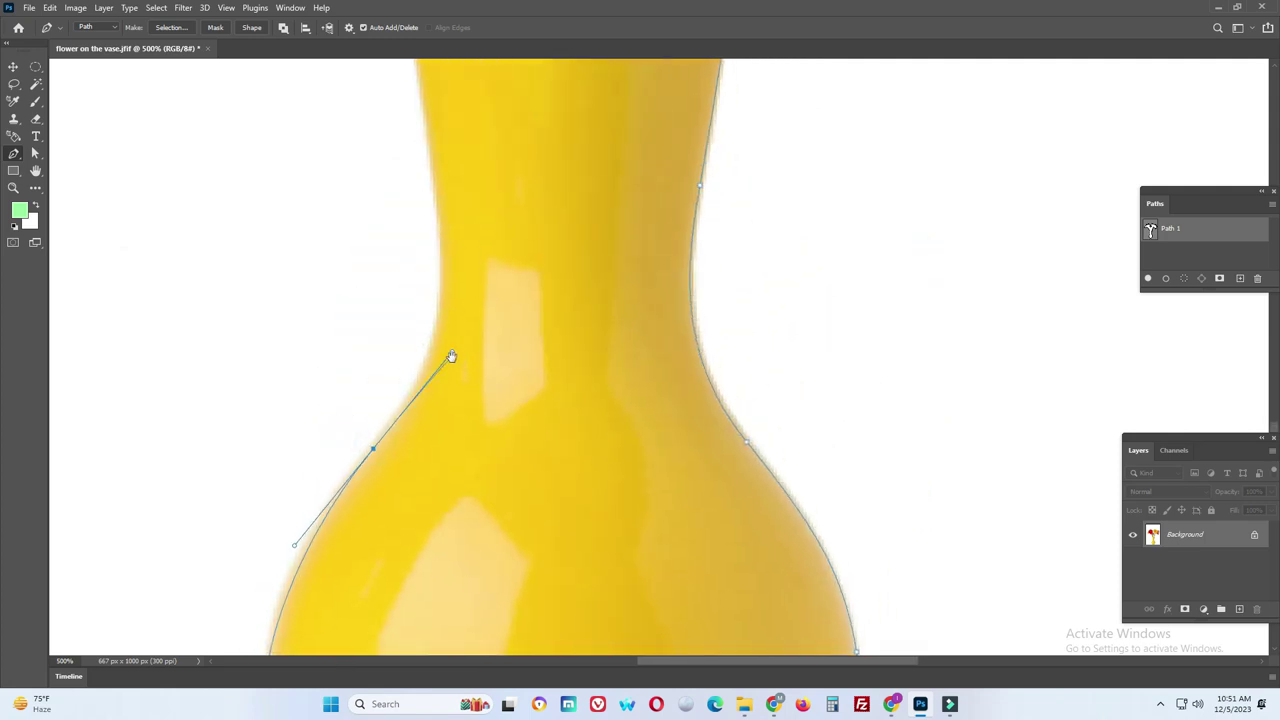
{"action": "scroll", "coordinate": [450, 352], "scroll_direction": "up", "scroll_amount": 3}
{"action": "left_click_drag", "start_coordinate": [433, 306], "coordinate": [415, 188]}
{"action": "scroll", "coordinate": [417, 210], "scroll_direction": "up", "scroll_amount": 5}
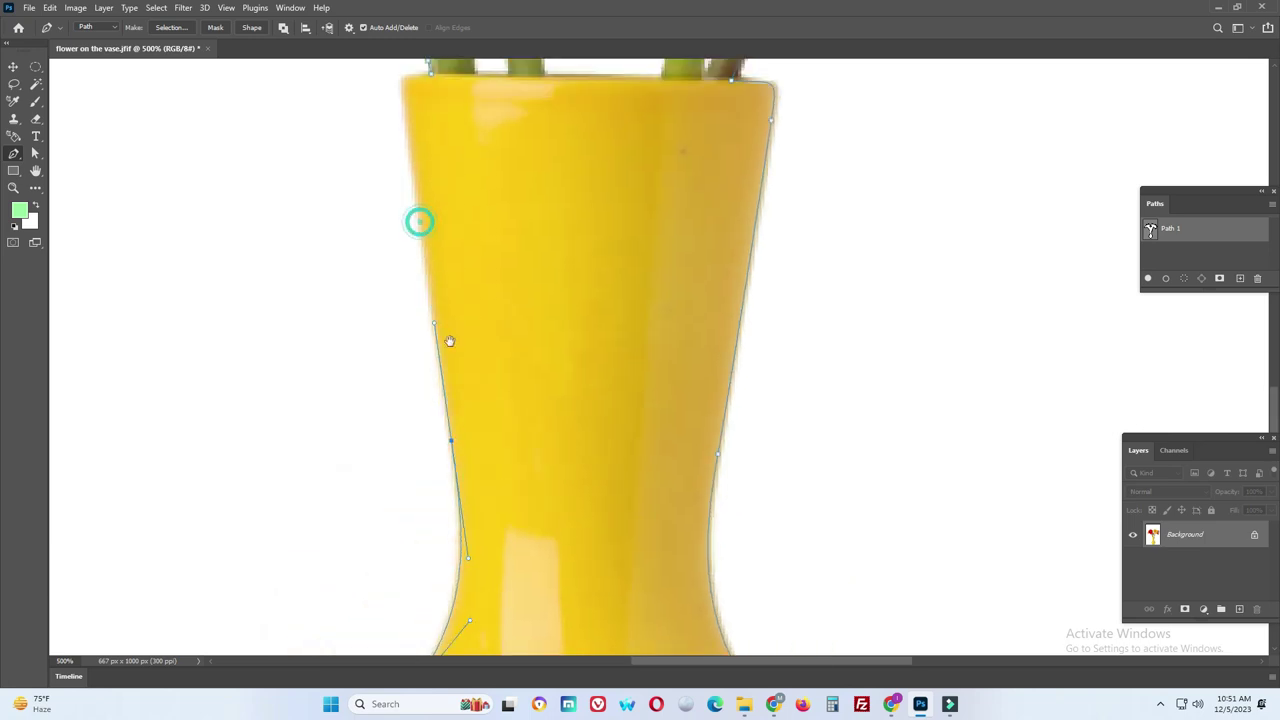
{"action": "scroll", "coordinate": [417, 220], "scroll_direction": "up", "scroll_amount": 3}
{"action": "left_click", "coordinate": [423, 241]}
{"action": "left_click_drag", "start_coordinate": [421, 229], "coordinate": [424, 219]}
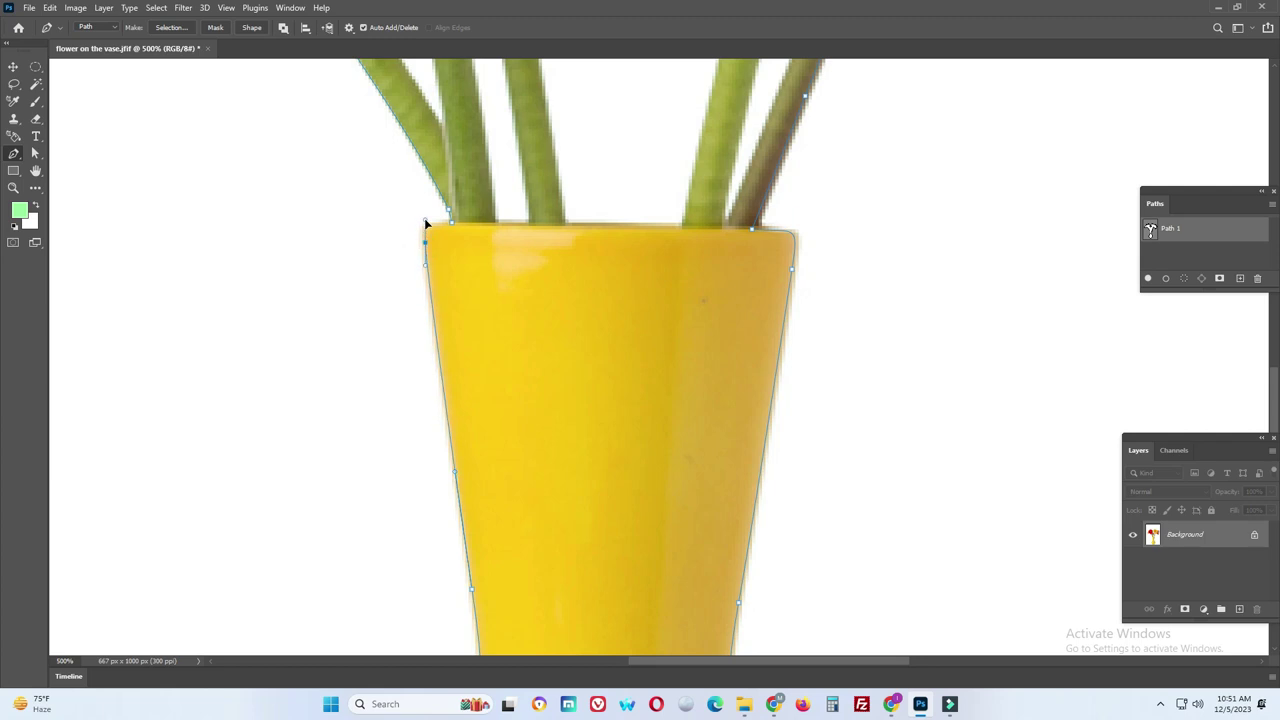
{"action": "left_click", "coordinate": [451, 222]}
Start a new sub-path for the gap between stems, anchoring along the vase rim and stem edge
{"action": "left_click_drag", "start_coordinate": [614, 256], "coordinate": [598, 400]}
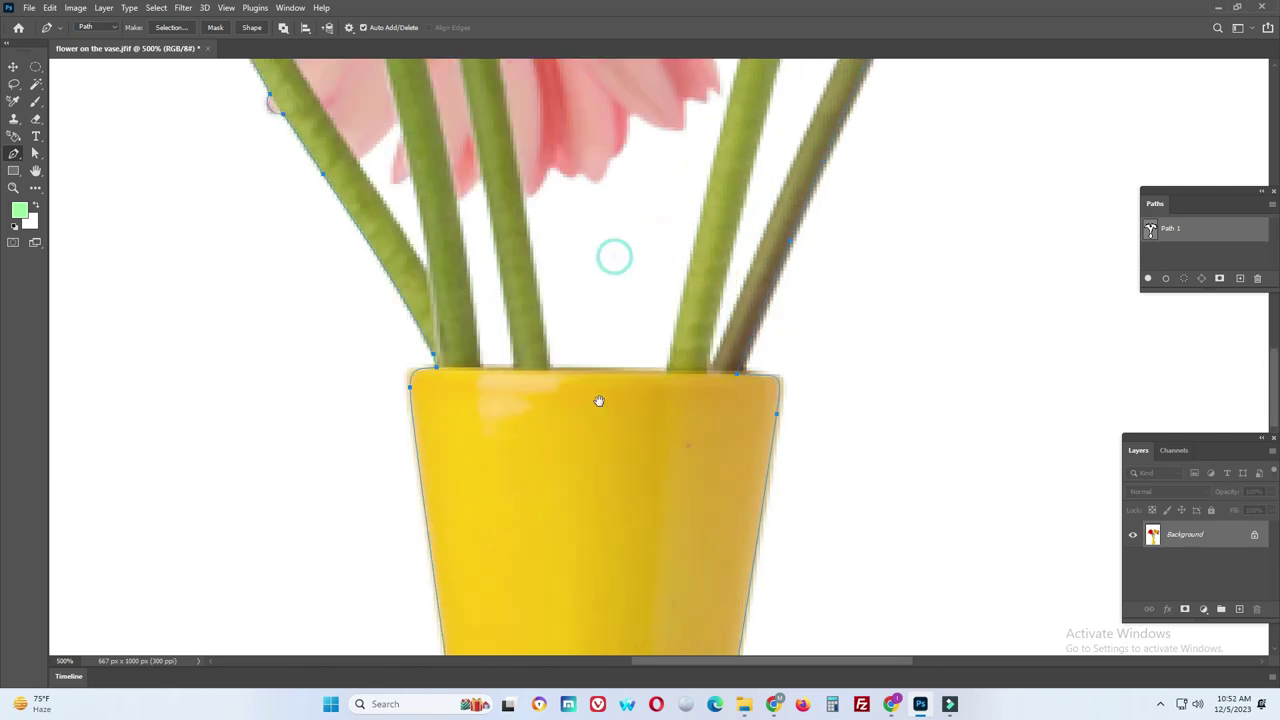
{"action": "left_click_drag", "start_coordinate": [445, 205], "coordinate": [484, 178]}
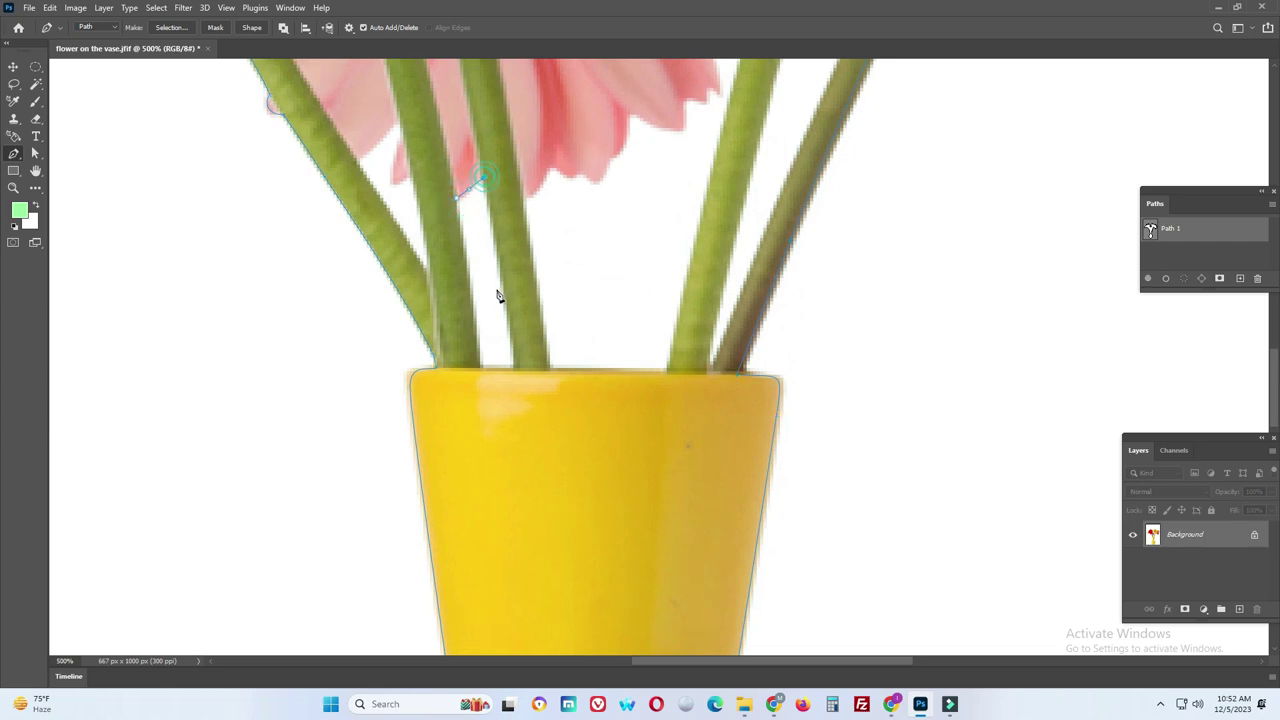
{"action": "left_click", "coordinate": [517, 370]}
{"action": "left_click", "coordinate": [481, 369]}
{"action": "mouse_move", "coordinate": [458, 203]}
{"action": "left_mouse_down"}
{"action": "mouse_move", "coordinate": [478, 290]}
{"action": "mouse_move", "coordinate": [466, 323]}
{"action": "mouse_move", "coordinate": [482, 322]}
{"action": "left_mouse_up"}
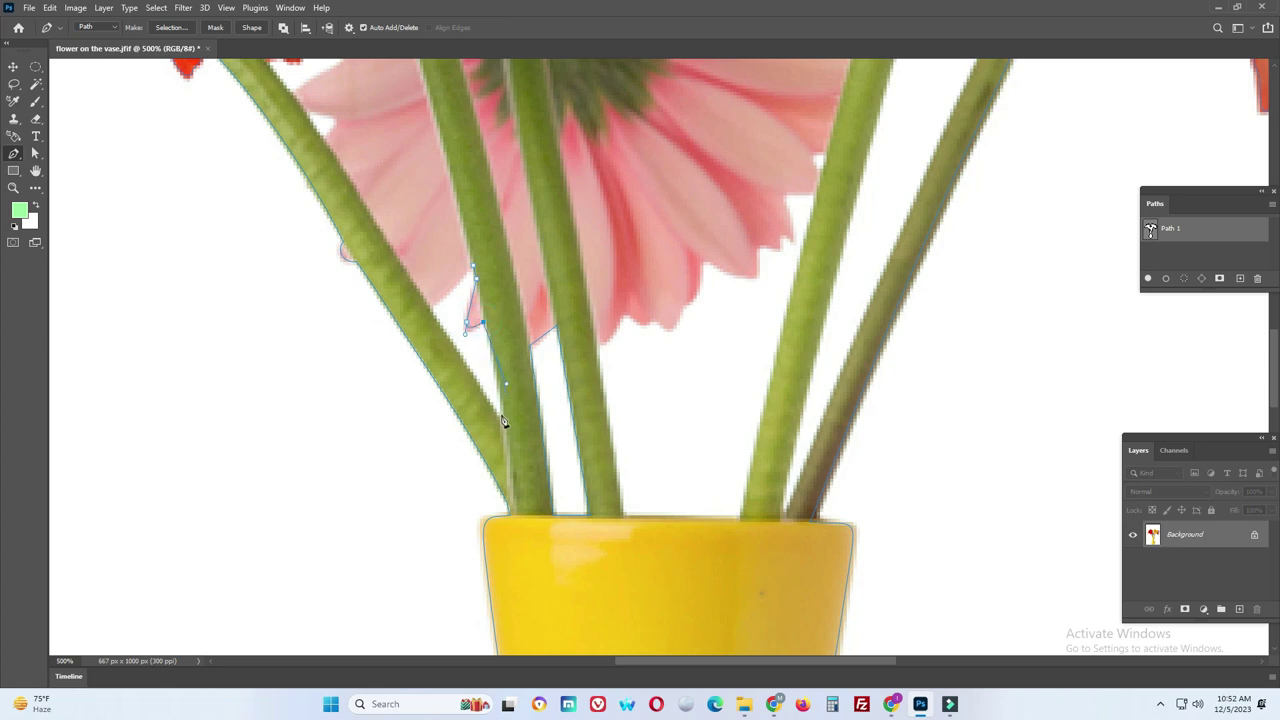
{"action": "left_click_drag", "start_coordinate": [505, 430], "coordinate": [473, 385]}
{"action": "left_click", "coordinate": [474, 266]}
Extend the gap outline along the pink petals' underside, down the stem and across the rim
{"action": "mouse_move", "coordinate": [553, 314]}
{"action": "left_mouse_down"}
{"action": "mouse_move", "coordinate": [369, 339]}
{"action": "mouse_move", "coordinate": [445, 333]}
{"action": "mouse_move", "coordinate": [486, 358]}
{"action": "left_mouse_up"}
{"action": "left_click", "coordinate": [498, 330]}
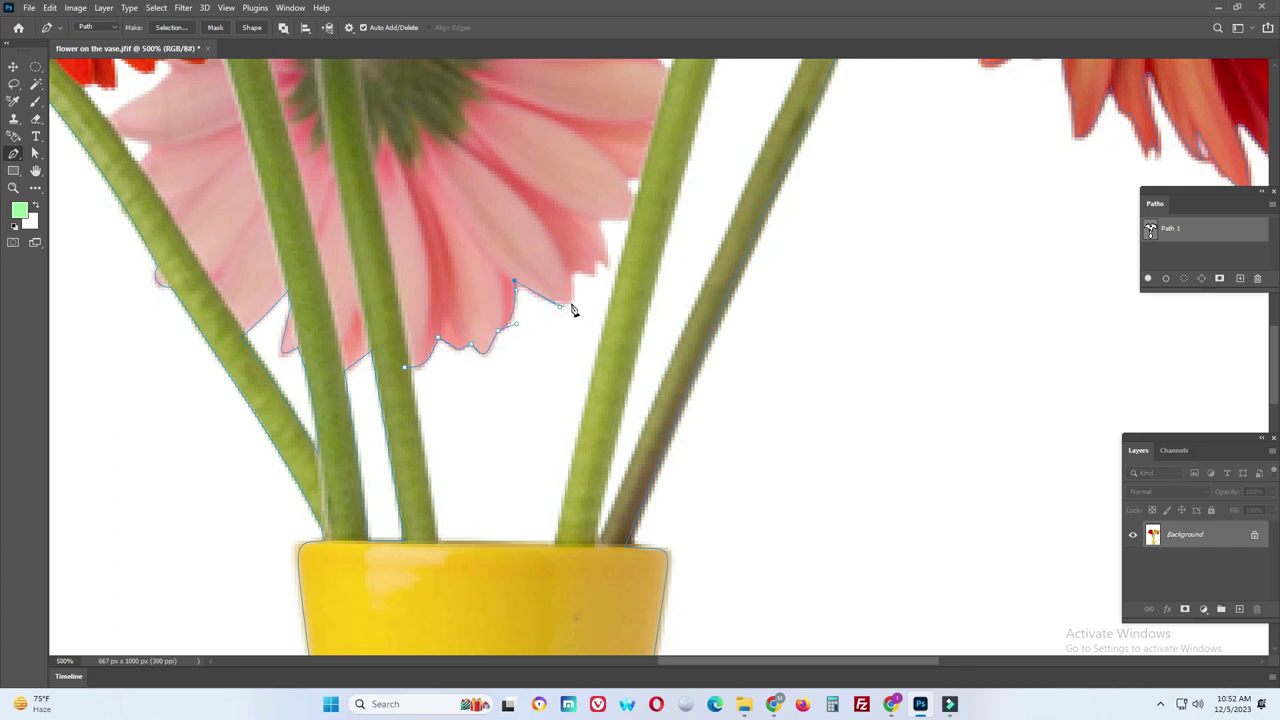
{"action": "mouse_move", "coordinate": [572, 271]}
{"action": "left_mouse_down"}
{"action": "mouse_move", "coordinate": [595, 278]}
{"action": "mouse_move", "coordinate": [600, 224]}
{"action": "left_mouse_up"}
{"action": "left_click", "coordinate": [596, 257]}
{"action": "left_click", "coordinate": [597, 217]}
{"action": "left_click", "coordinate": [594, 371]}
{"action": "scroll", "coordinate": [594, 371], "scroll_direction": "down", "scroll_amount": 2}
{"action": "left_click", "coordinate": [572, 441]}
{"action": "left_click", "coordinate": [455, 441]}
Anchor the outline on the left and right edges of the next stem
{"action": "left_click_drag", "start_coordinate": [638, 259], "coordinate": [532, 357]}
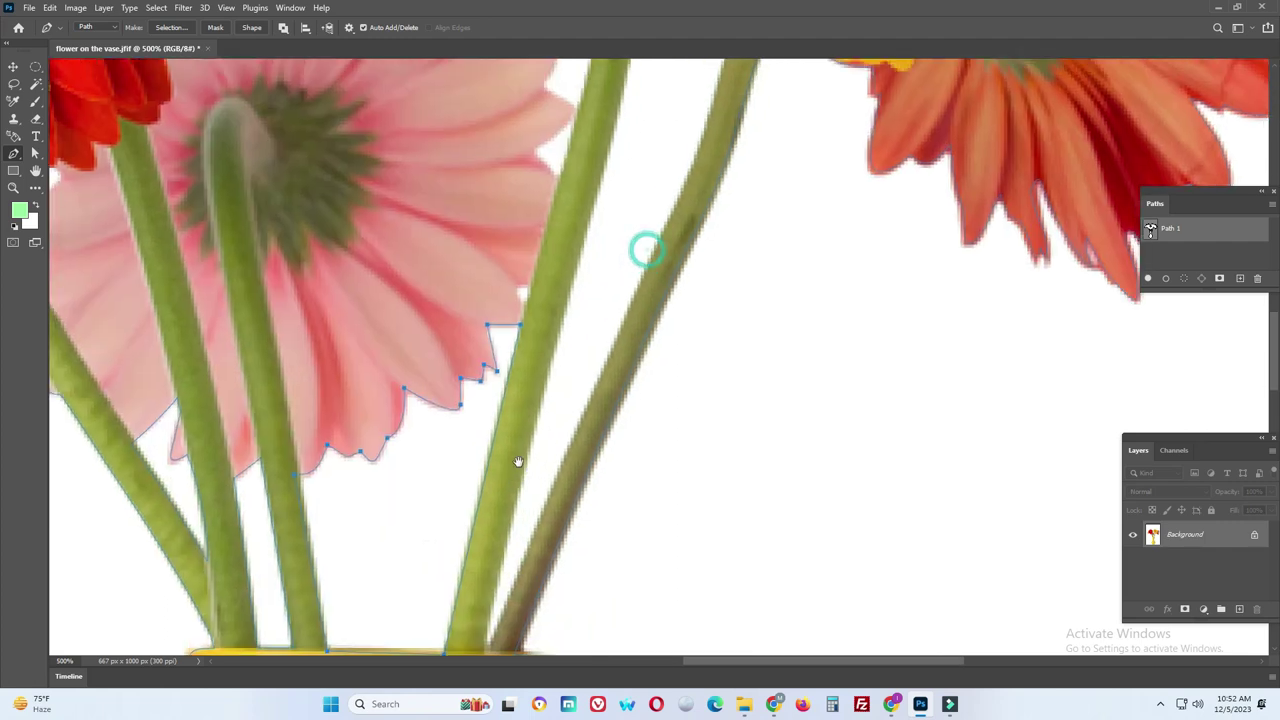
{"action": "left_click", "coordinate": [545, 338]}
{"action": "left_click_drag", "start_coordinate": [569, 263], "coordinate": [509, 440]}
{"action": "left_click", "coordinate": [550, 277]}
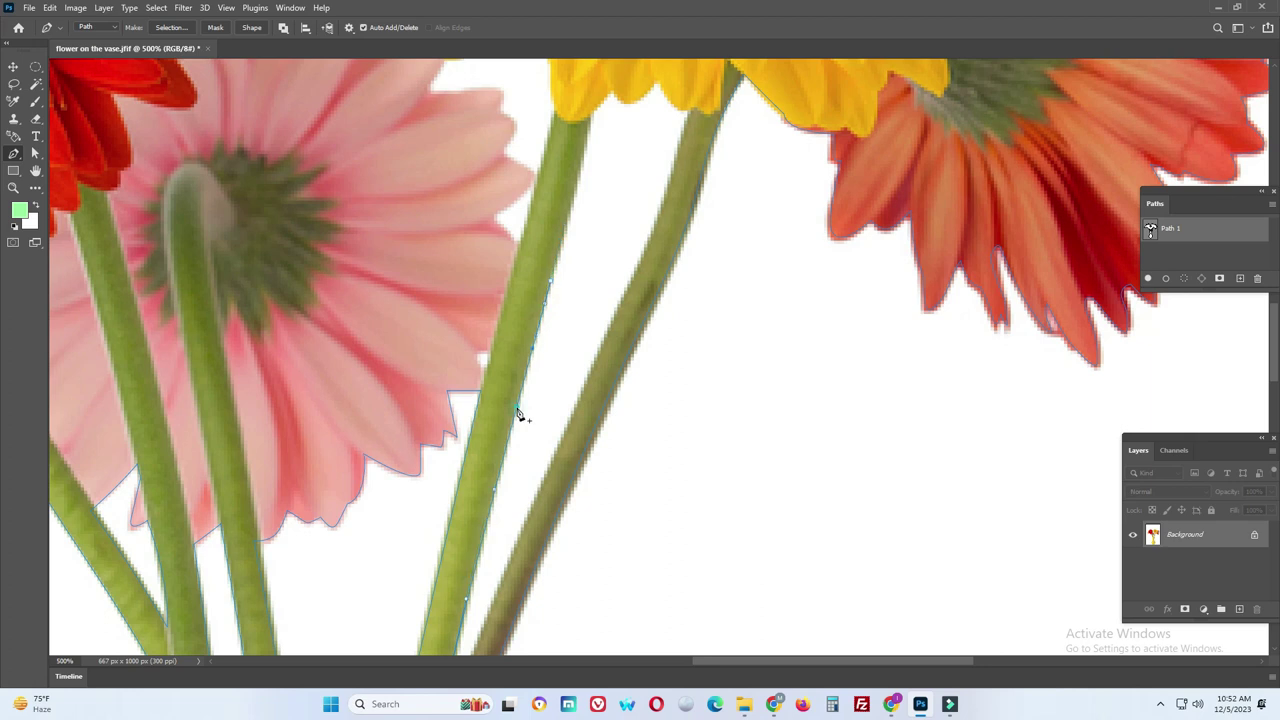
Trace the pink petal's lower edge and curve the outline down the right stem
{"action": "left_click_drag", "start_coordinate": [587, 215], "coordinate": [562, 365]}
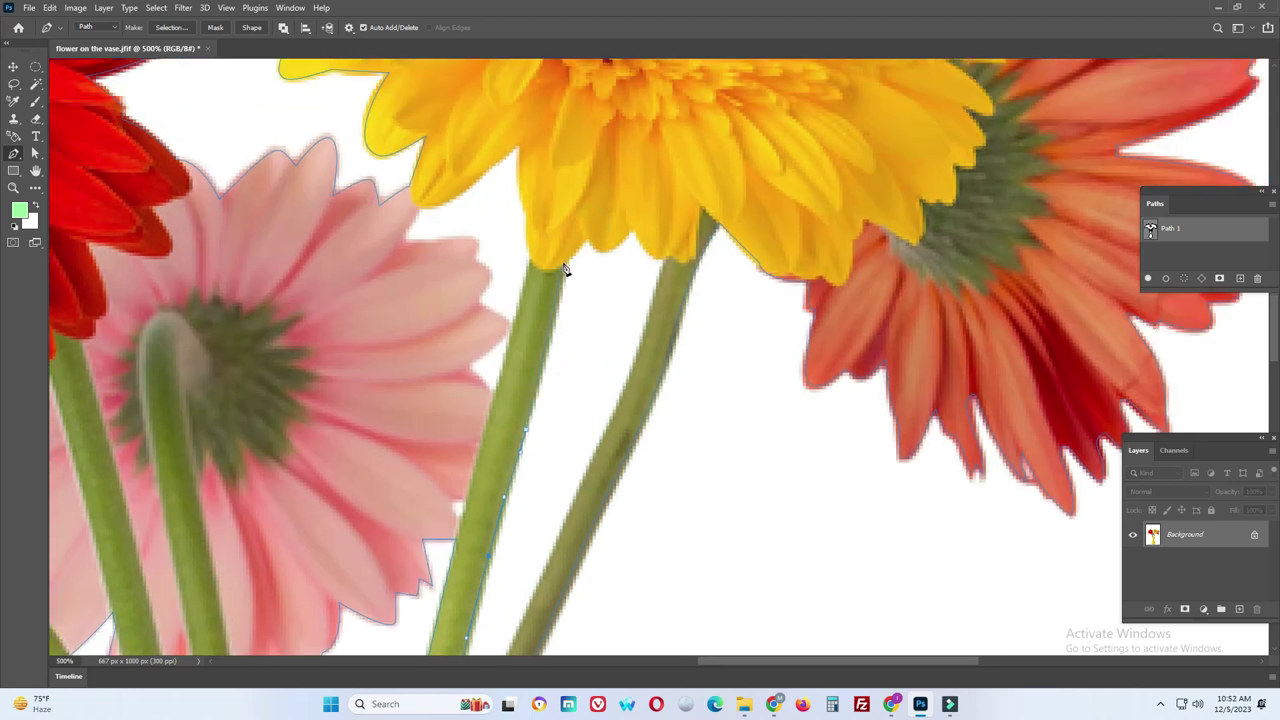
{"action": "left_click", "coordinate": [588, 242]}
{"action": "left_click", "coordinate": [633, 227]}
{"action": "left_click", "coordinate": [668, 256]}
{"action": "left_click", "coordinate": [656, 290]}
{"action": "left_click", "coordinate": [609, 425]}
{"action": "mouse_move", "coordinate": [604, 440]}
{"action": "left_mouse_down"}
{"action": "mouse_move", "coordinate": [589, 463]}
{"action": "mouse_move", "coordinate": [650, 284]}
{"action": "left_mouse_up"}
{"action": "mouse_move", "coordinate": [578, 467]}
{"action": "left_mouse_down"}
{"action": "mouse_move", "coordinate": [545, 541]}
{"action": "mouse_move", "coordinate": [593, 344]}
{"action": "left_mouse_up"}
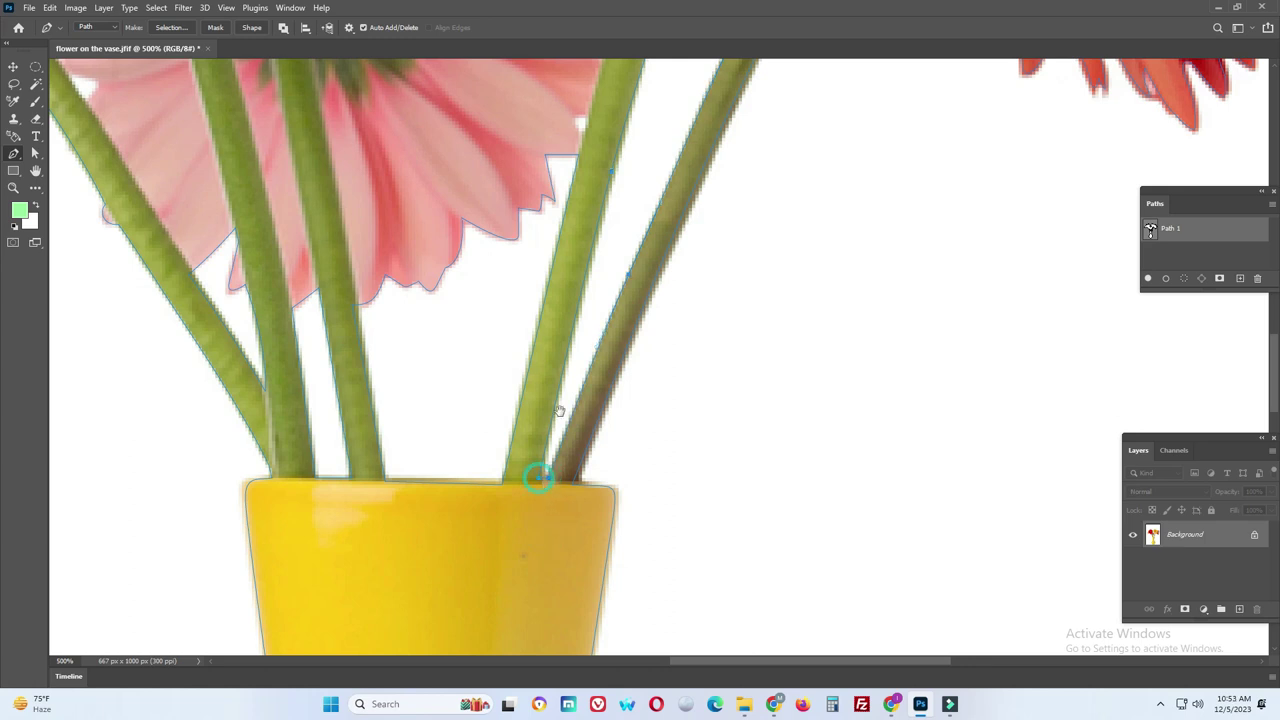
Outline the yellow flower's petal edges and the stem gap below it
{"action": "scroll", "coordinate": [560, 405], "scroll_direction": "up", "scroll_amount": 4}
{"action": "left_click_drag", "start_coordinate": [506, 336], "coordinate": [527, 340]}
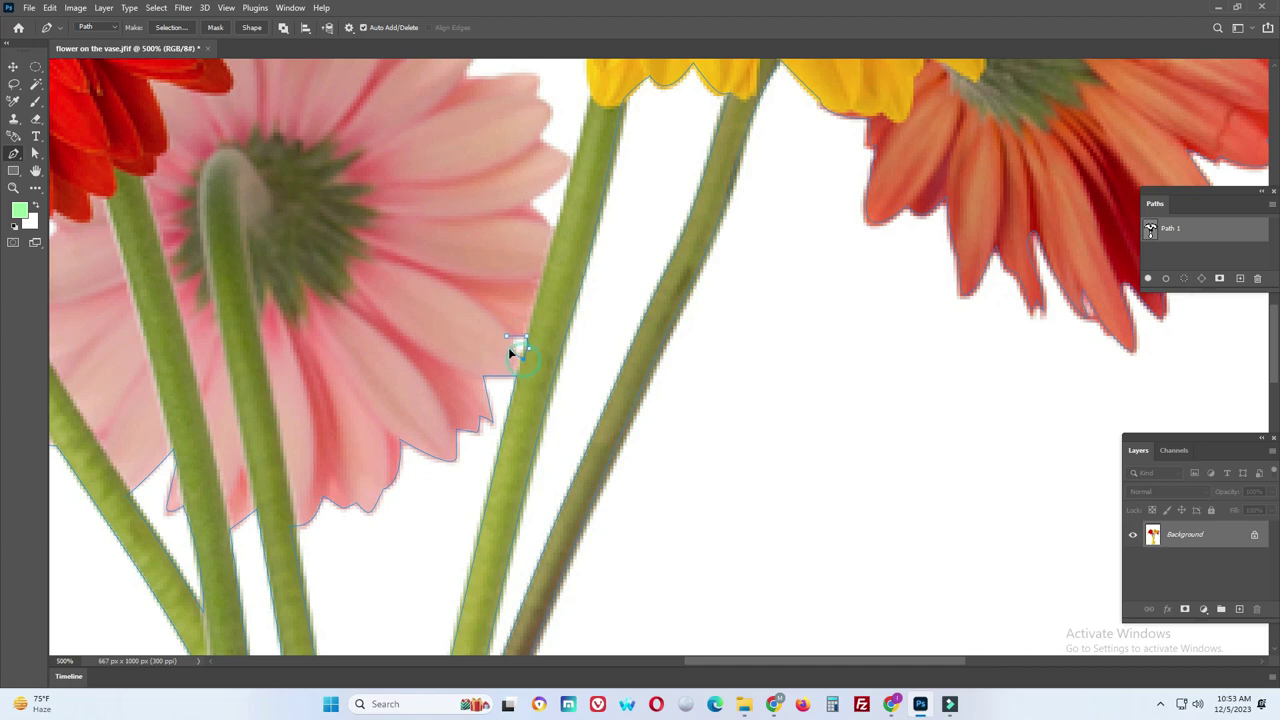
{"action": "scroll", "coordinate": [508, 343], "scroll_direction": "up", "scroll_amount": 2}
{"action": "scroll", "coordinate": [530, 320], "scroll_direction": "up", "scroll_amount": 2}
{"action": "left_click_drag", "start_coordinate": [498, 258], "coordinate": [525, 260]}
{"action": "mouse_move", "coordinate": [563, 222]}
{"action": "left_mouse_down"}
{"action": "mouse_move", "coordinate": [573, 213]}
{"action": "mouse_move", "coordinate": [600, 234]}
{"action": "left_mouse_up"}
{"action": "left_click", "coordinate": [608, 268]}
{"action": "left_click", "coordinate": [612, 316]}
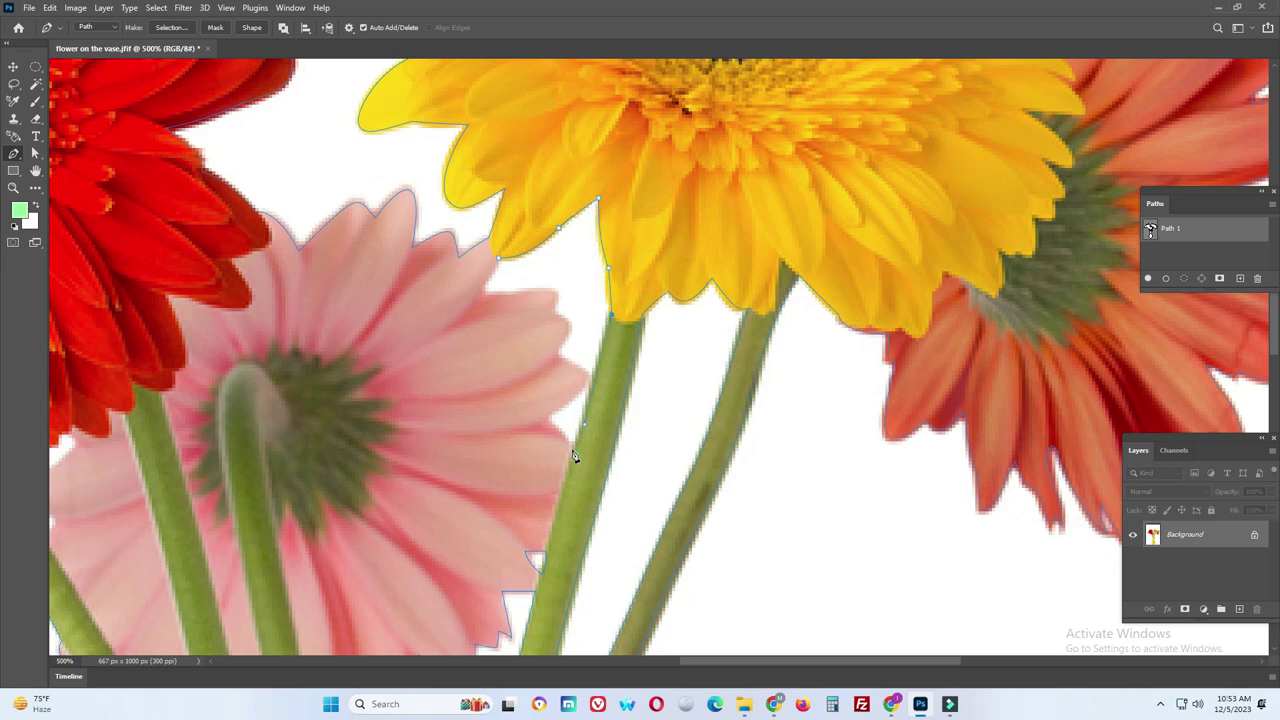
{"action": "left_click", "coordinate": [546, 418]}
{"action": "left_click", "coordinate": [552, 311]}
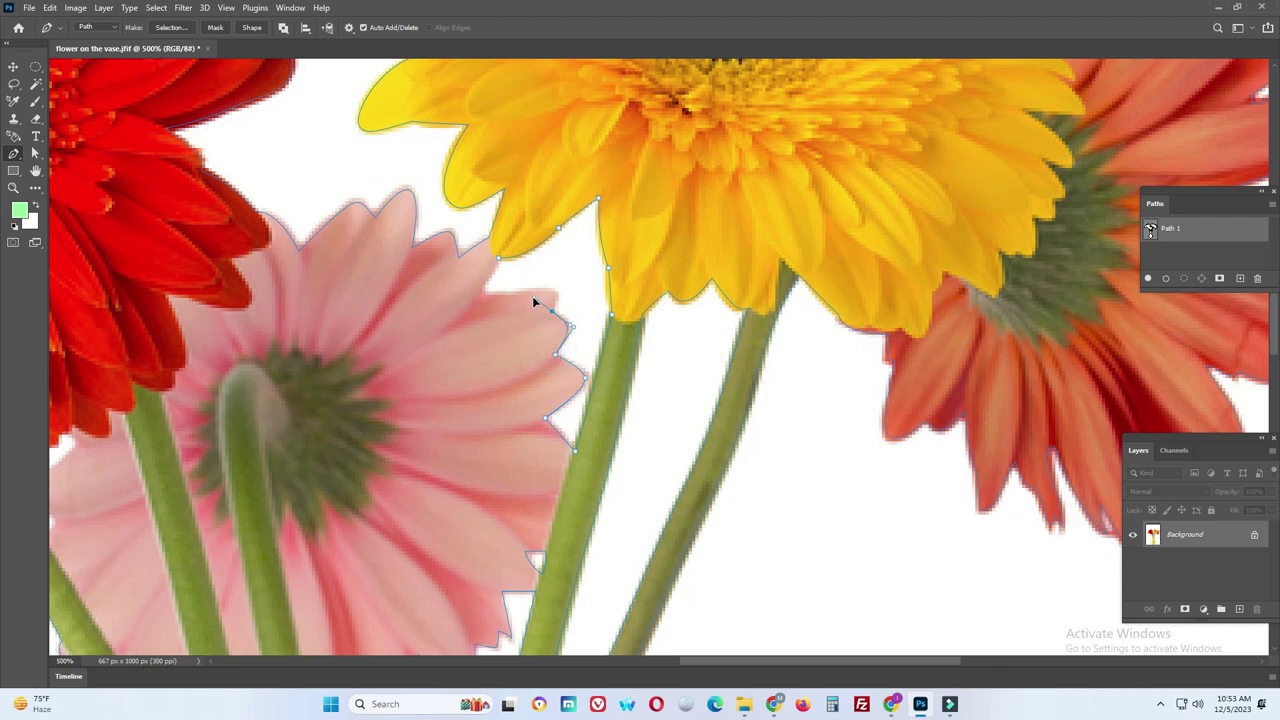
{"action": "left_click", "coordinate": [480, 294]}
Outline and close the gap between the red flower's petals and its stem
{"action": "left_click_drag", "start_coordinate": [756, 467], "coordinate": [551, 410]}
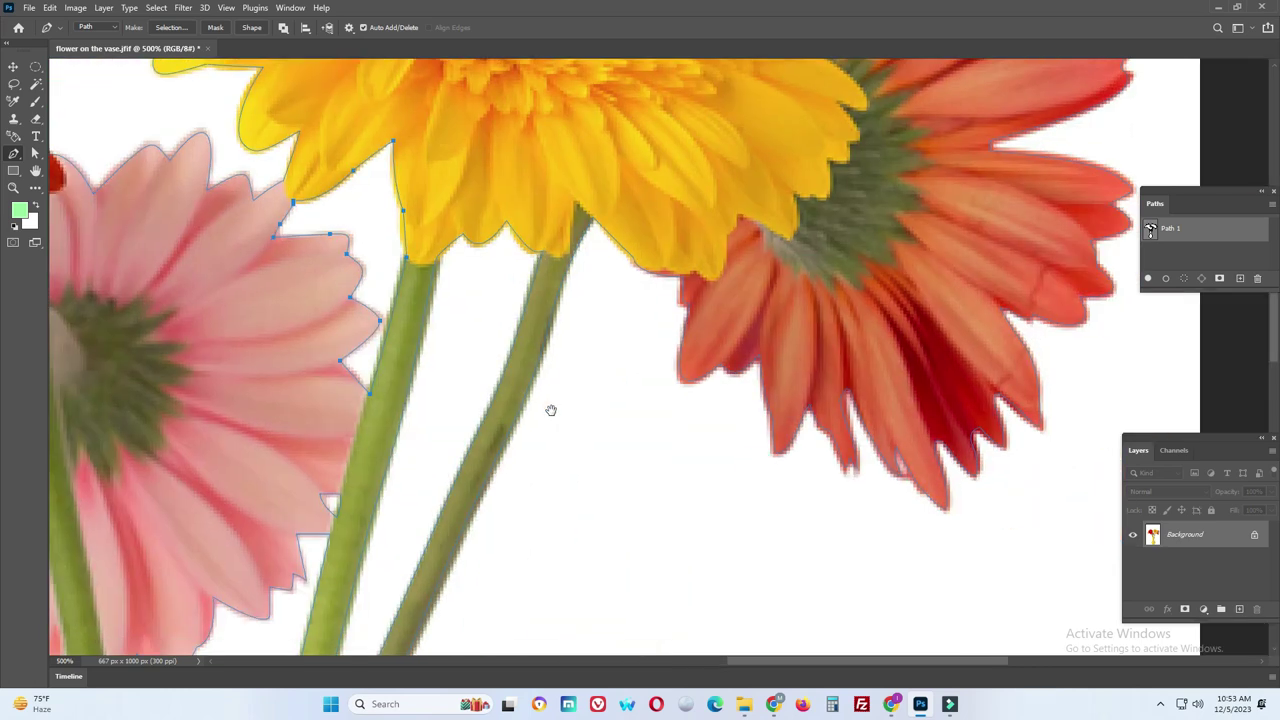
{"action": "scroll", "coordinate": [666, 434], "scroll_direction": "left", "scroll_amount": 10}
{"action": "left_click_drag", "start_coordinate": [463, 417], "coordinate": [512, 502]}
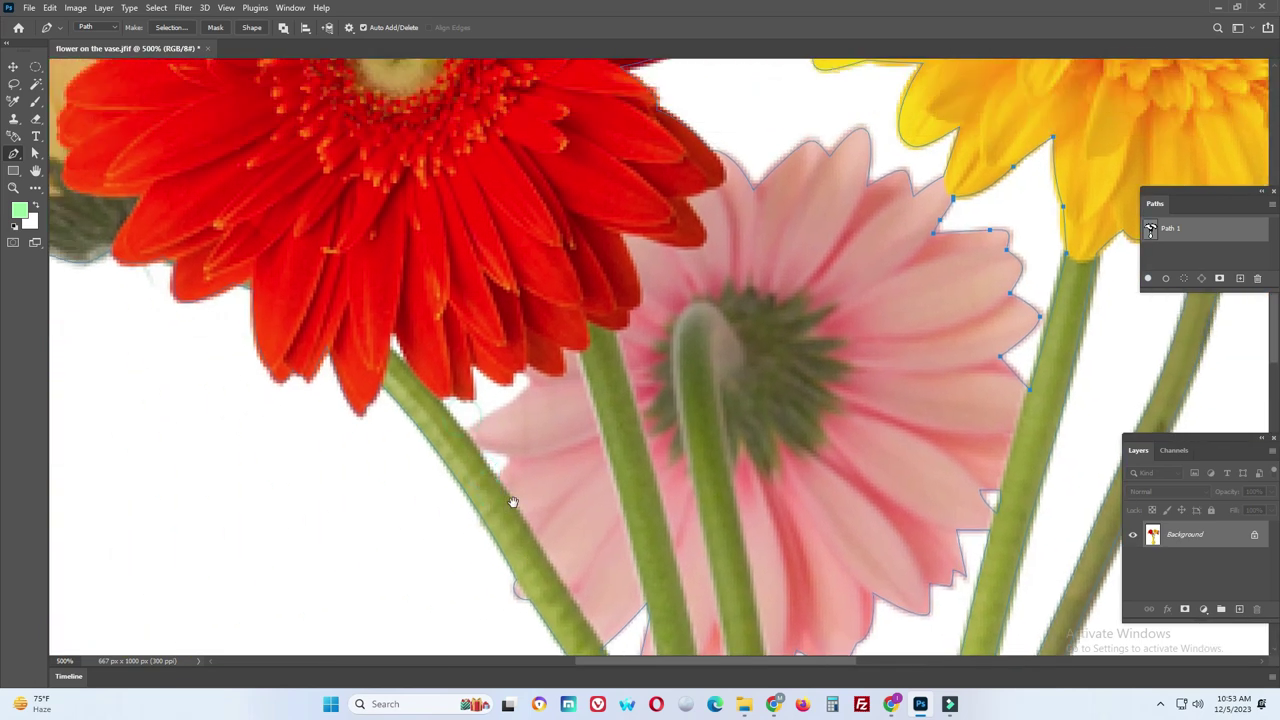
{"action": "left_click", "coordinate": [390, 323]}
{"action": "left_click", "coordinate": [466, 358]}
{"action": "left_click", "coordinate": [512, 358]}
{"action": "left_click", "coordinate": [464, 434]}
{"action": "left_click", "coordinate": [466, 357]}
Add small closed outlines by the stem and the white gap in the pale yellow petals
{"action": "left_click", "coordinate": [476, 447]}
{"action": "left_click_drag", "start_coordinate": [512, 456], "coordinate": [497, 482]}
{"action": "scroll", "coordinate": [648, 451], "scroll_direction": "down", "scroll_amount": 1}
{"action": "scroll", "coordinate": [650, 430], "scroll_direction": "down", "scroll_amount": 1}
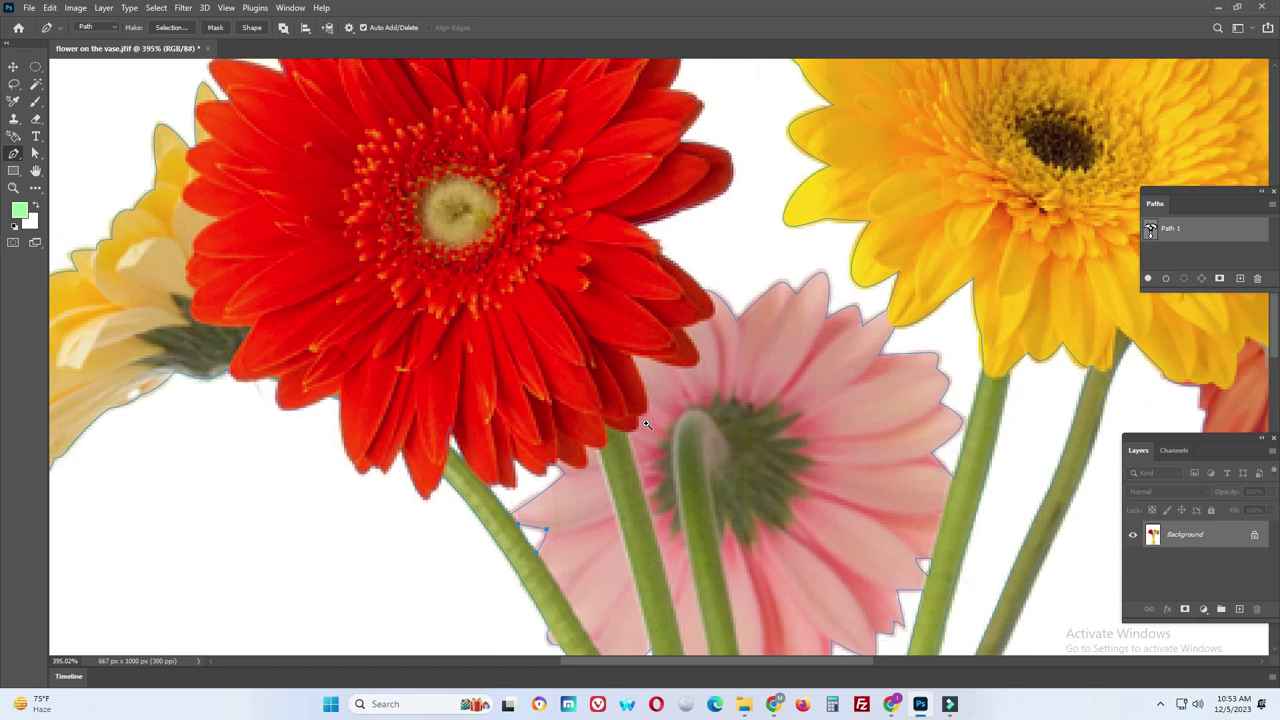
{"action": "scroll", "coordinate": [716, 354], "scroll_direction": "up", "scroll_amount": 2}
{"action": "scroll", "coordinate": [716, 360], "scroll_direction": "down", "scroll_amount": 4}
{"action": "scroll", "coordinate": [629, 356], "scroll_direction": "down", "scroll_amount": 3}
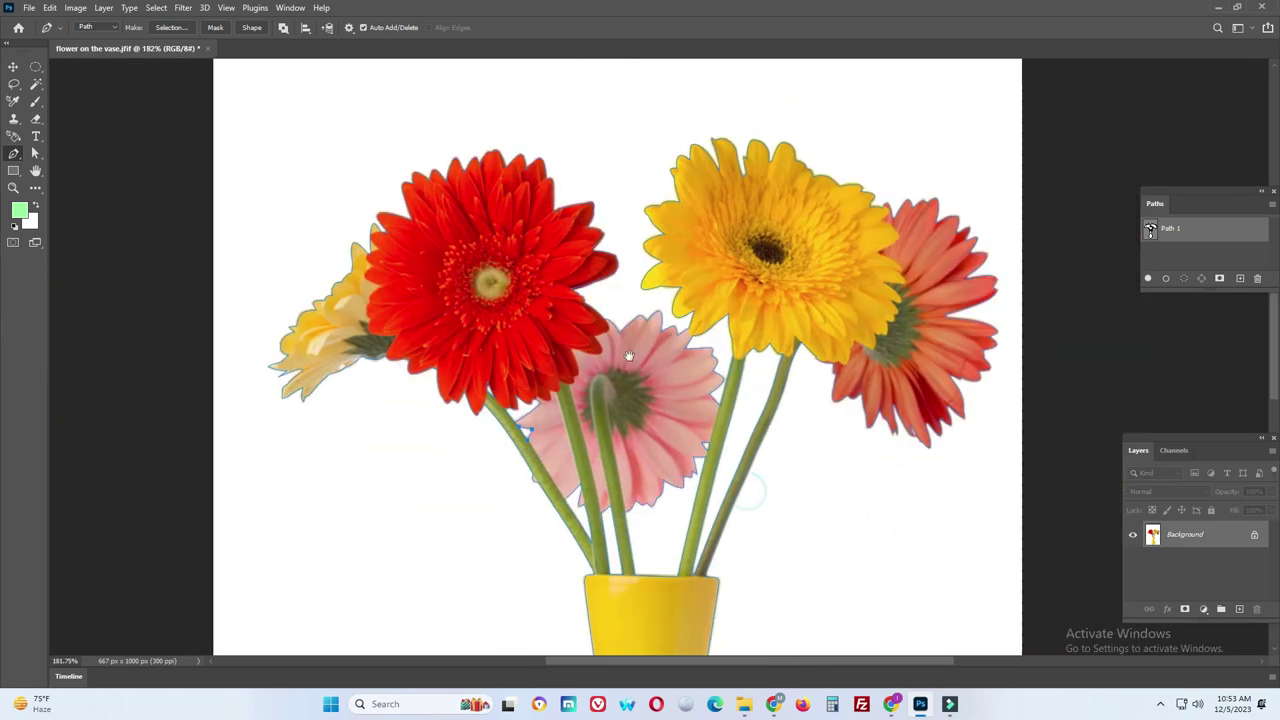
{"action": "scroll", "coordinate": [630, 400], "scroll_direction": "down", "scroll_amount": 2}
{"action": "scroll", "coordinate": [357, 240], "scroll_direction": "up", "scroll_amount": 5}
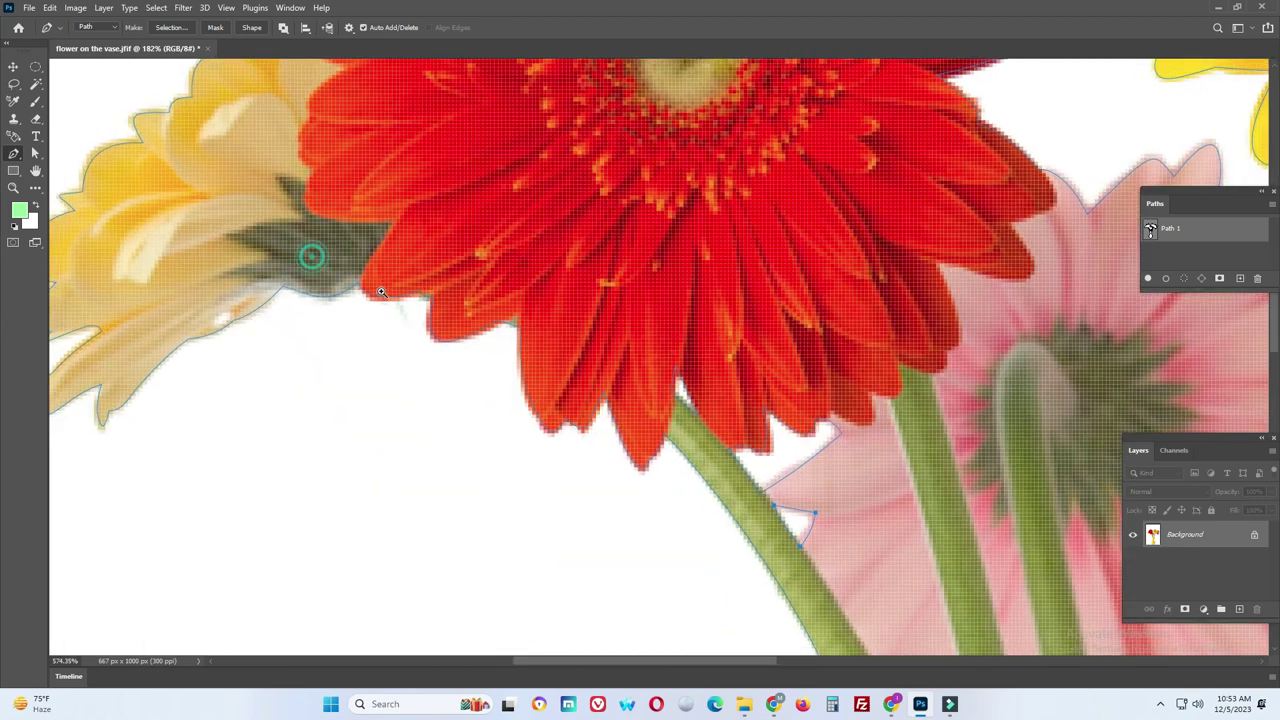
{"action": "scroll", "coordinate": [314, 257], "scroll_direction": "up", "scroll_amount": 3}
{"action": "scroll", "coordinate": [523, 314], "scroll_direction": "up", "scroll_amount": 2}
{"action": "scroll", "coordinate": [514, 312], "scroll_direction": "down", "scroll_amount": 2}
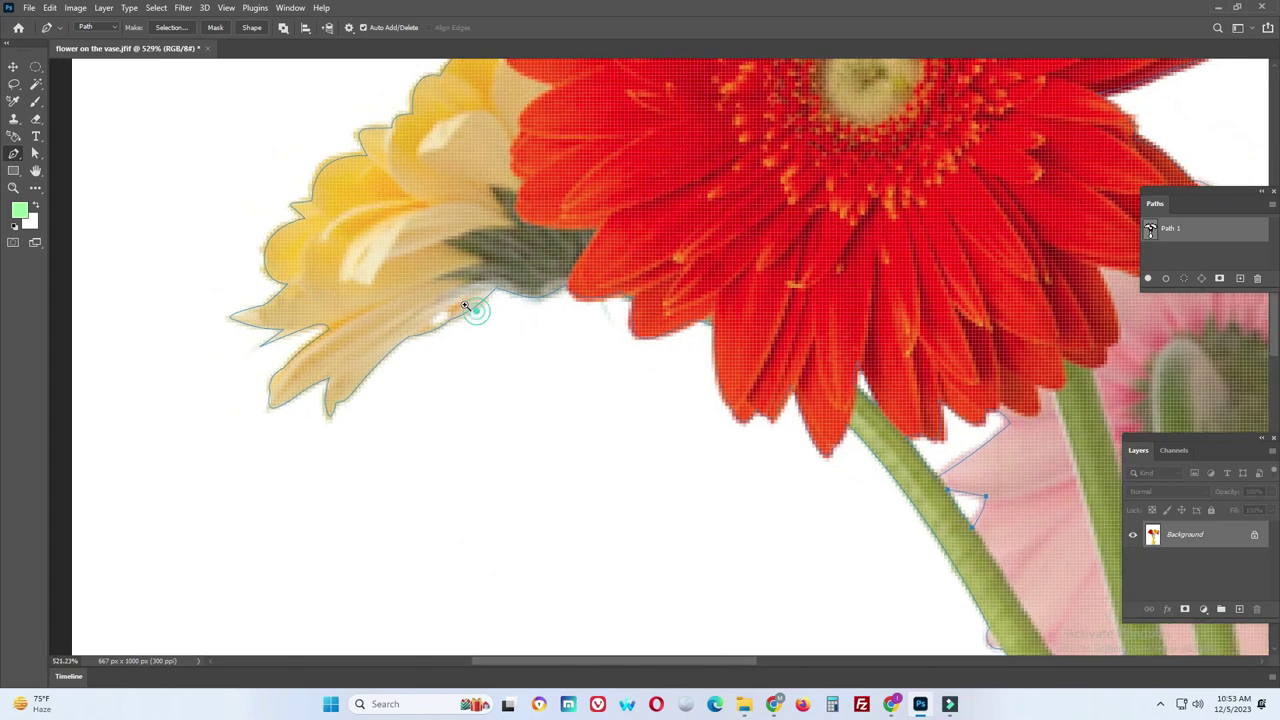
{"action": "left_click_drag", "start_coordinate": [456, 310], "coordinate": [452, 324]}
{"action": "left_click", "coordinate": [434, 314]}
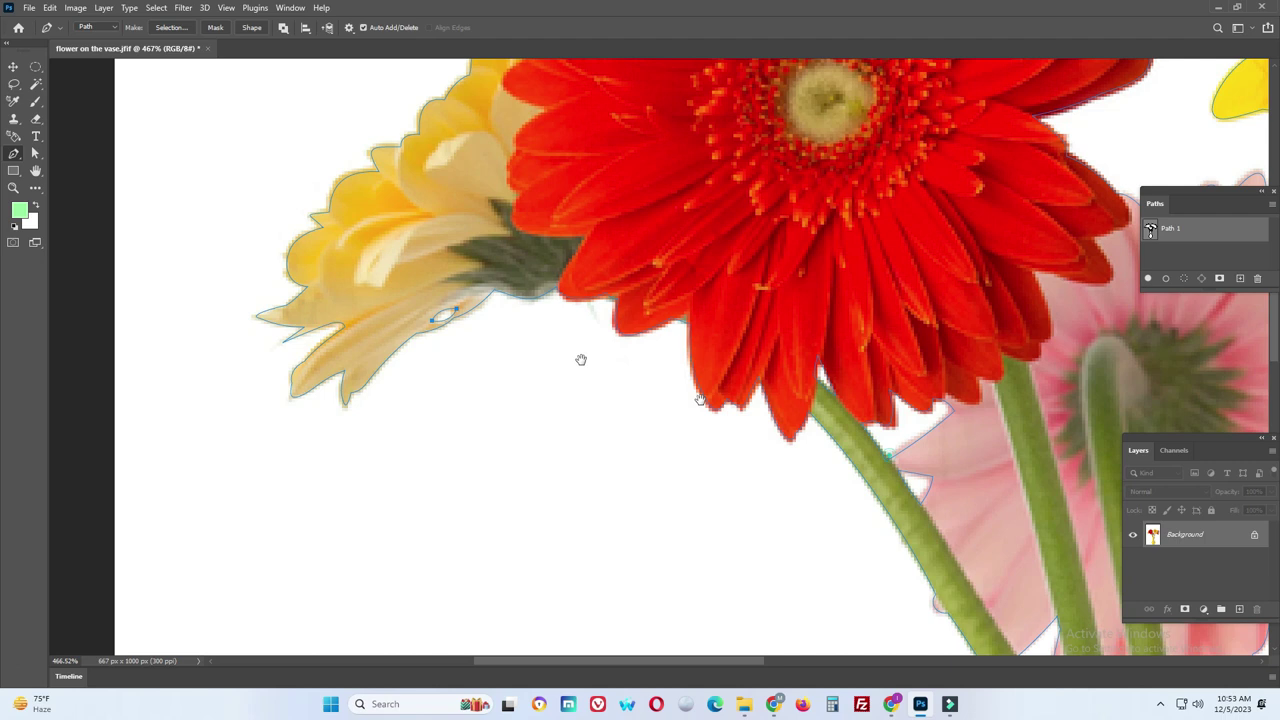
Zoom out and center the view on the whole bouquet and yellow vase
{"action": "left_click_drag", "start_coordinate": [580, 359], "coordinate": [280, 285]}
{"action": "scroll", "coordinate": [280, 285], "scroll_direction": "down", "scroll_amount": 3}
{"action": "left_click_drag", "start_coordinate": [860, 650], "coordinate": [700, 485]}
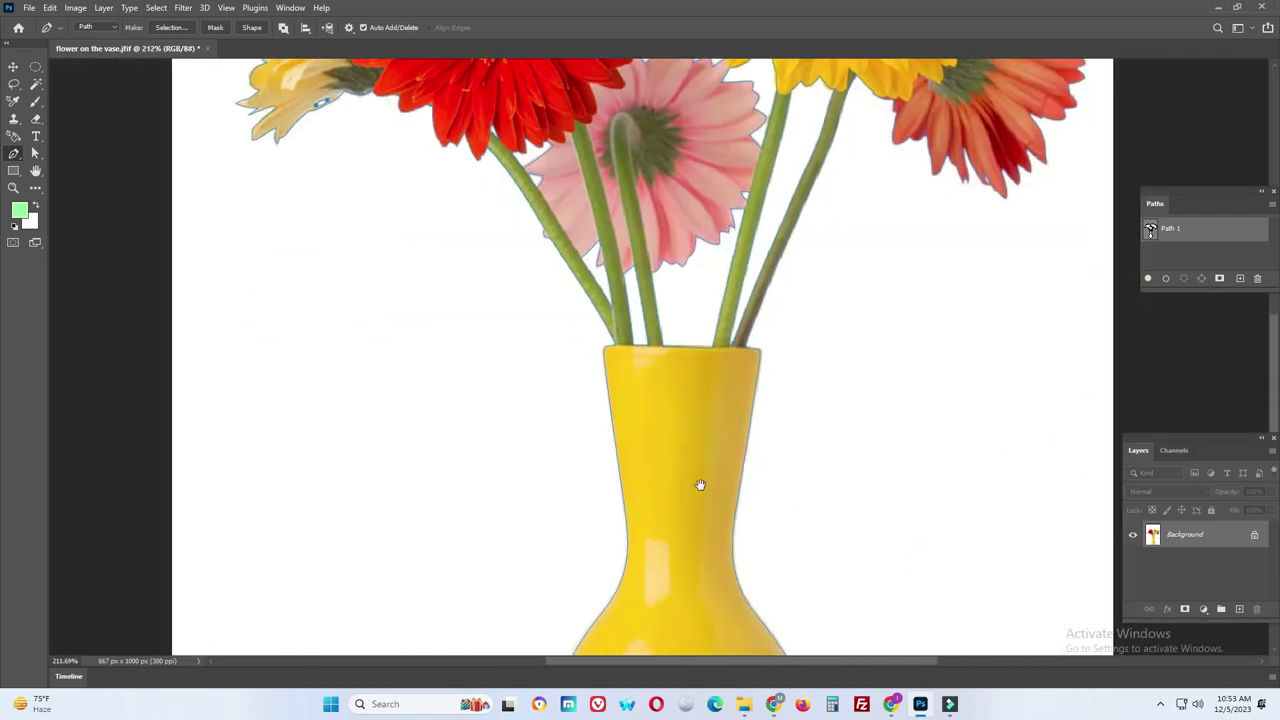
{"action": "scroll", "coordinate": [700, 485], "scroll_direction": "up", "scroll_amount": 3}
{"action": "scroll", "coordinate": [744, 460], "scroll_direction": "down", "scroll_amount": 2}
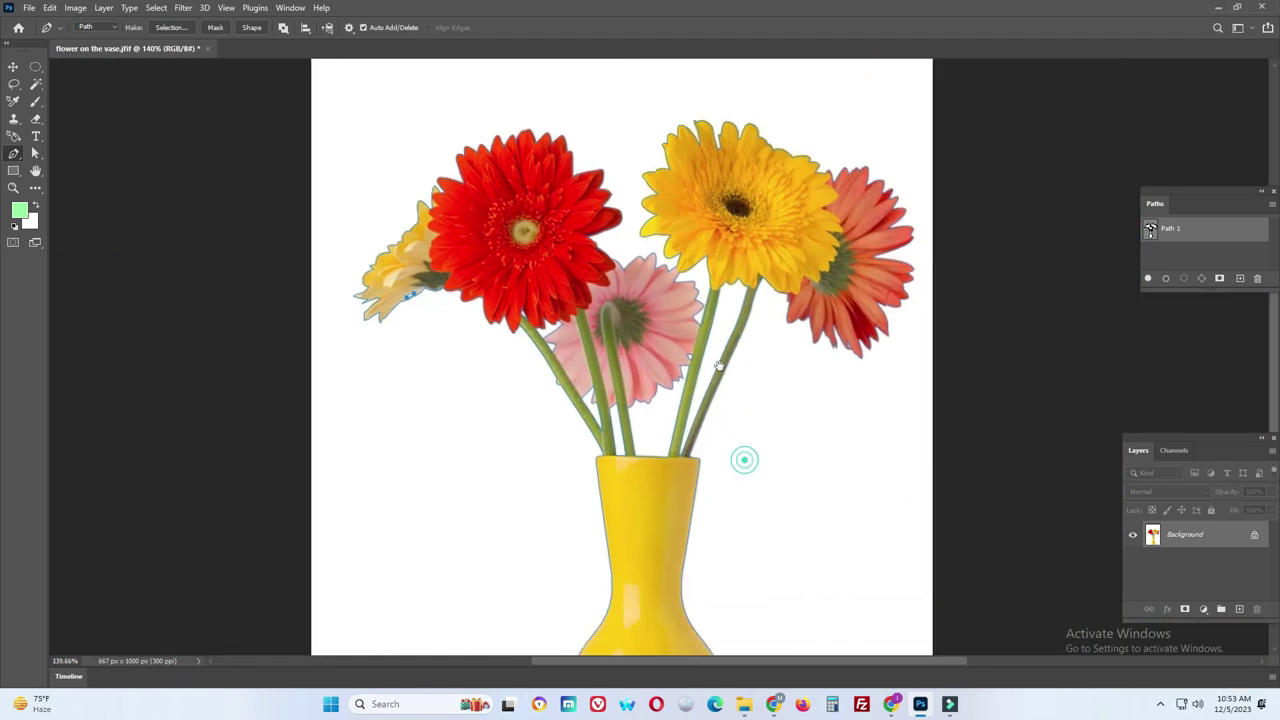
{"action": "scroll", "coordinate": [714, 391], "scroll_direction": "down", "scroll_amount": 2}
{"action": "scroll", "coordinate": [716, 400], "scroll_direction": "down", "scroll_amount": 1}
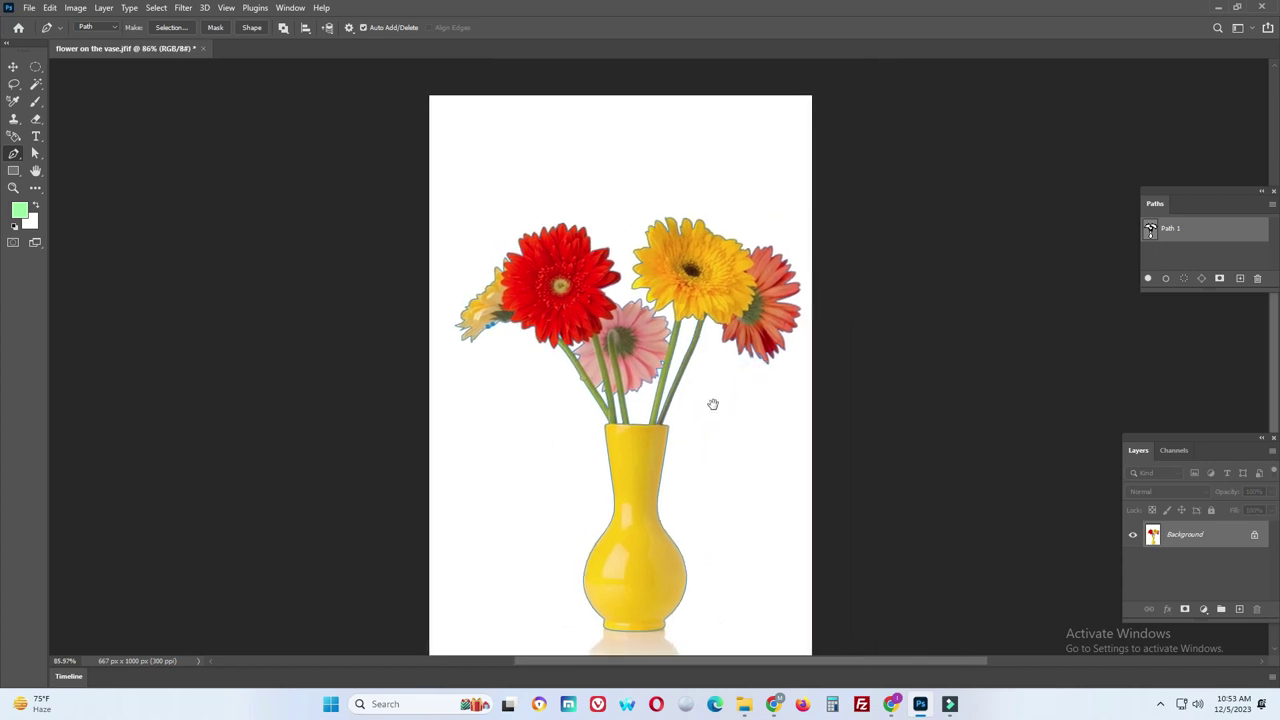
{"action": "left_click_drag", "start_coordinate": [713, 404], "coordinate": [711, 391]}
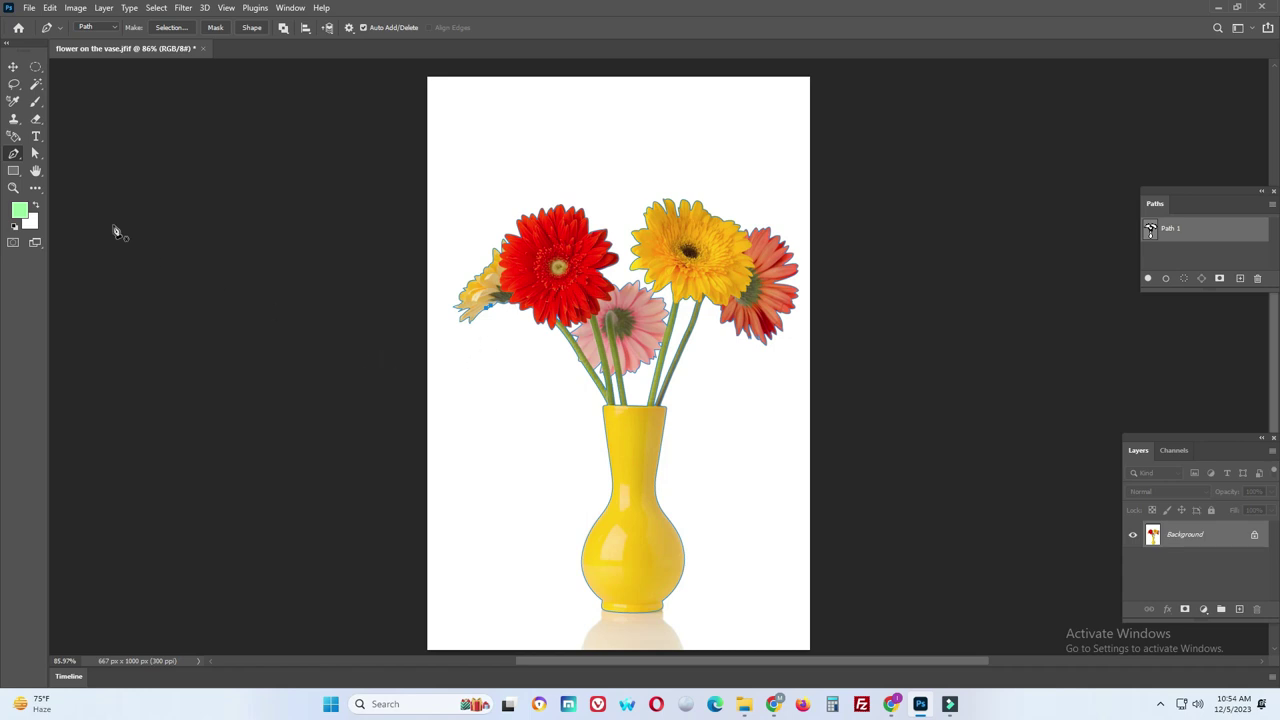
Marquee-select Path 1 and nudge it into alignment with the flower edges
{"action": "left_click", "coordinate": [35, 153]}
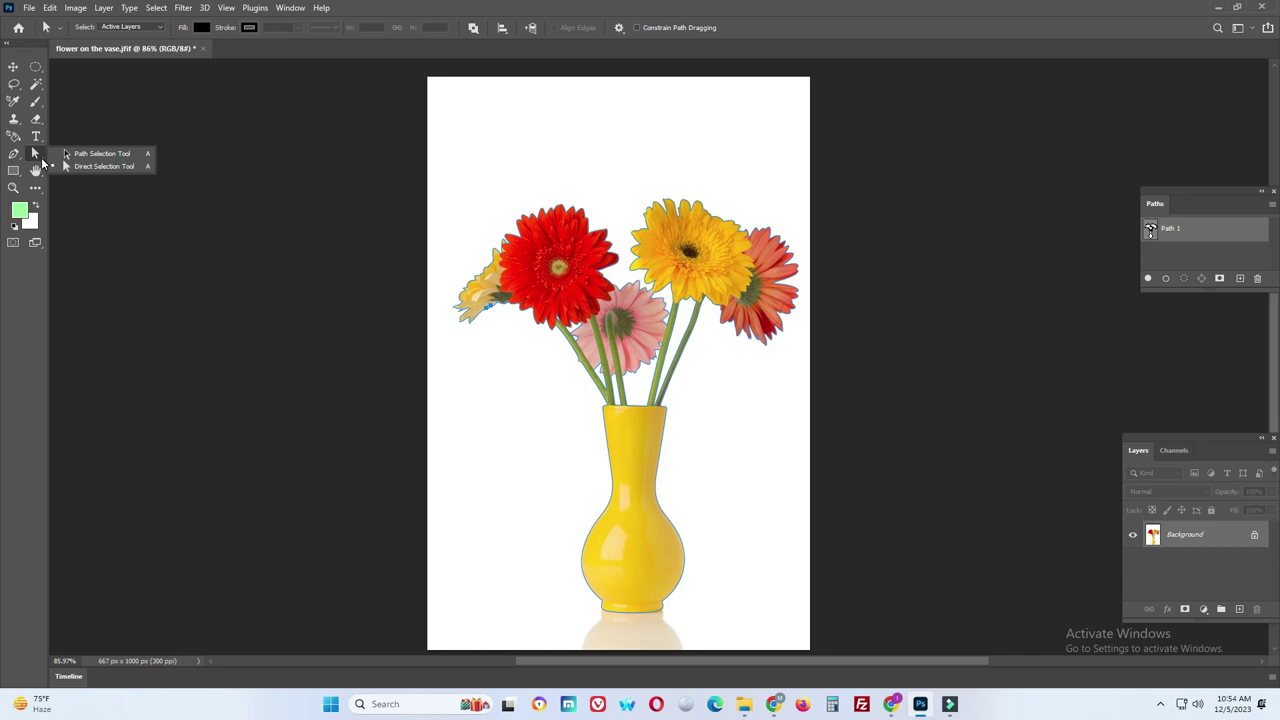
{"action": "left_click", "coordinate": [98, 168]}
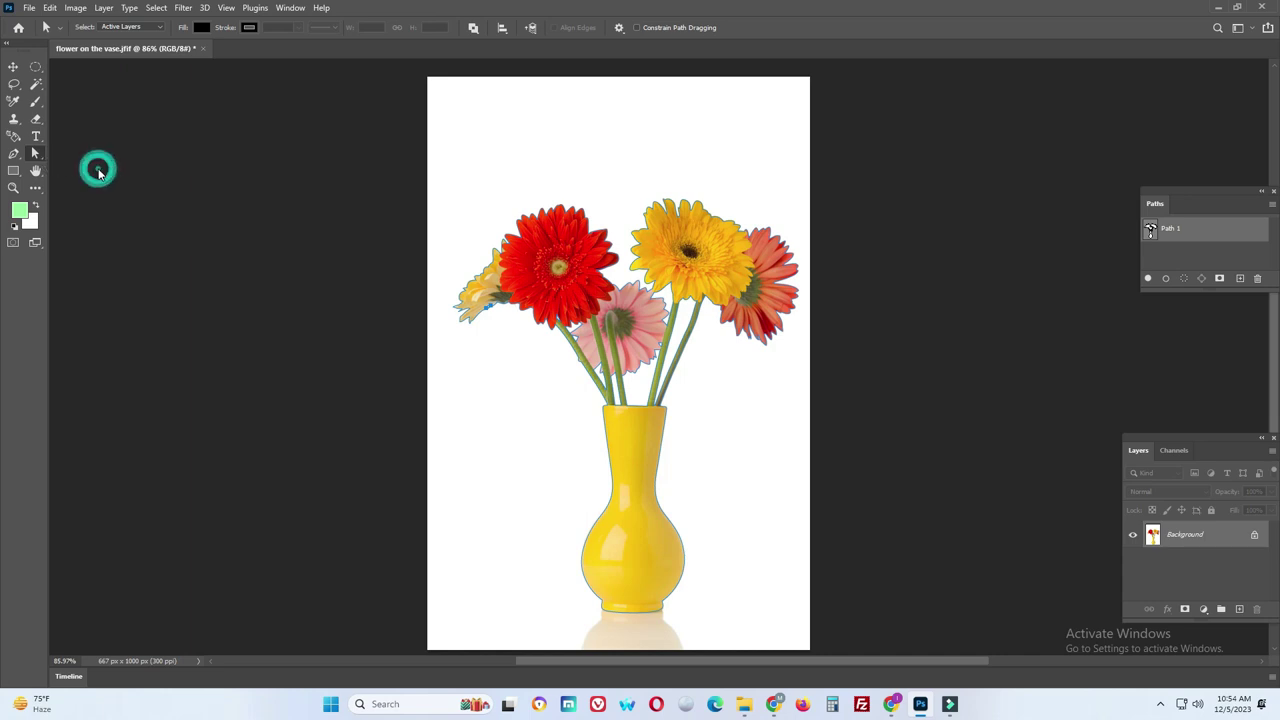
{"action": "left_click_drag", "start_coordinate": [443, 150], "coordinate": [854, 641]}
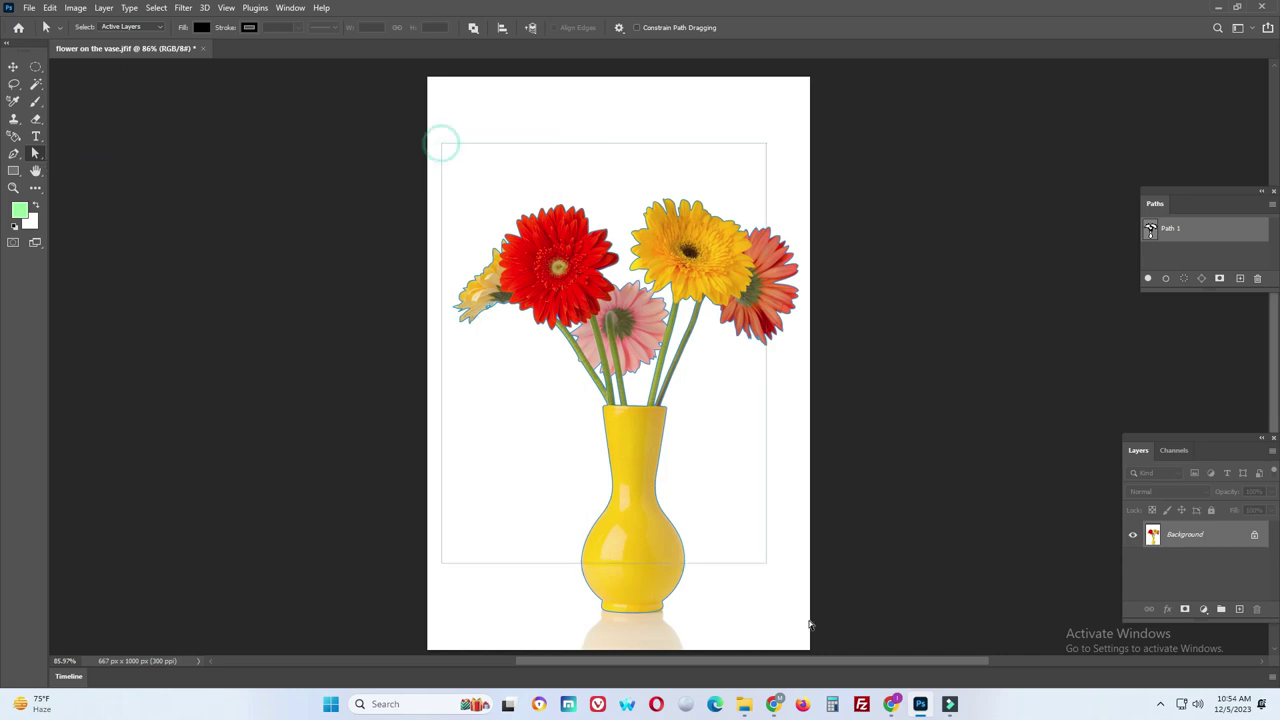
{"action": "scroll", "coordinate": [590, 251], "scroll_direction": "up", "scroll_amount": 2}
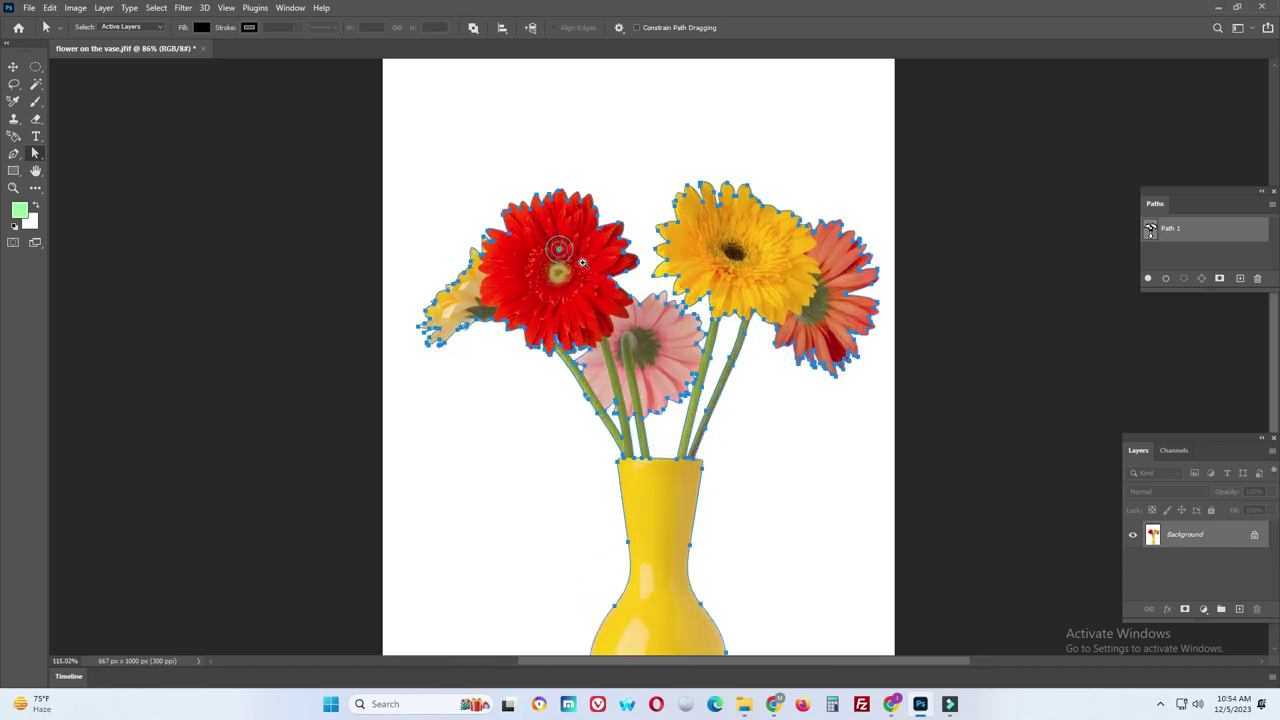
{"action": "scroll", "coordinate": [600, 260], "scroll_direction": "down", "scroll_amount": 1}
{"action": "left_click_drag", "start_coordinate": [625, 295], "coordinate": [617, 312]}
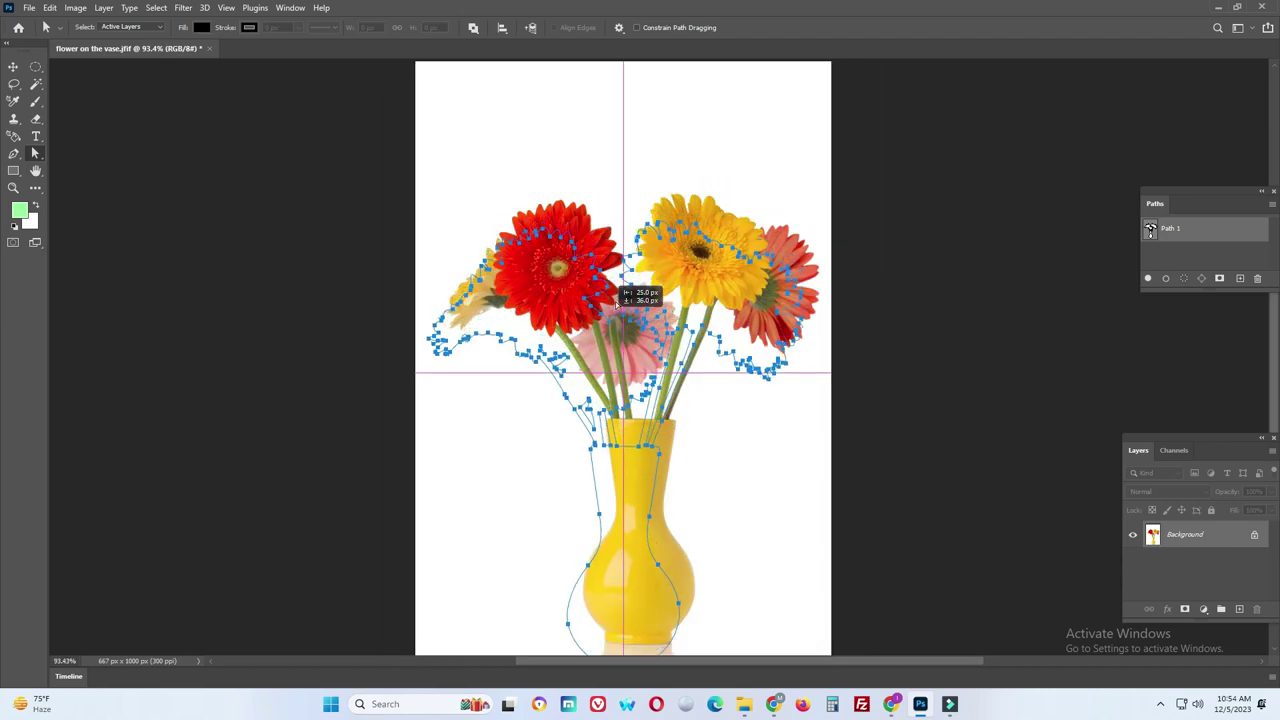
{"action": "scroll", "coordinate": [557, 210], "scroll_direction": "up", "scroll_amount": 3}
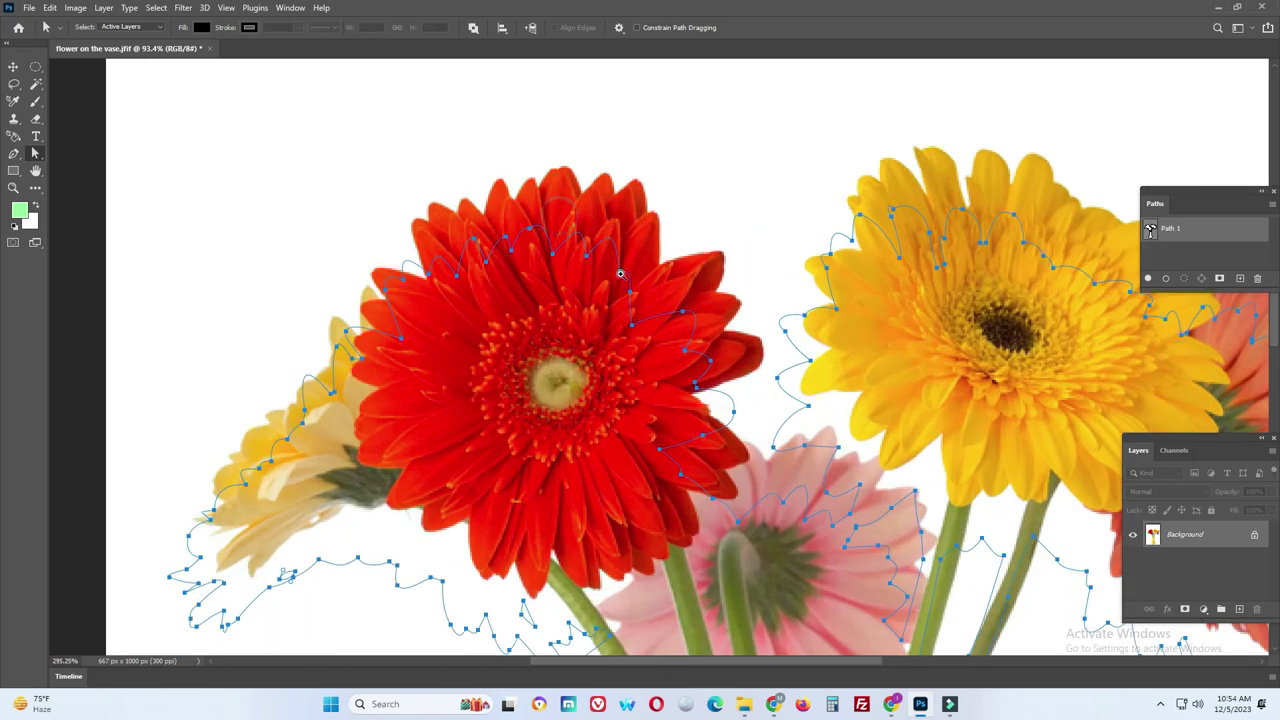
{"action": "mouse_move", "coordinate": [620, 272]}
{"action": "left_mouse_down"}
{"action": "mouse_move", "coordinate": [645, 222]}
{"action": "mouse_move", "coordinate": [636, 230]}
{"action": "left_mouse_up"}
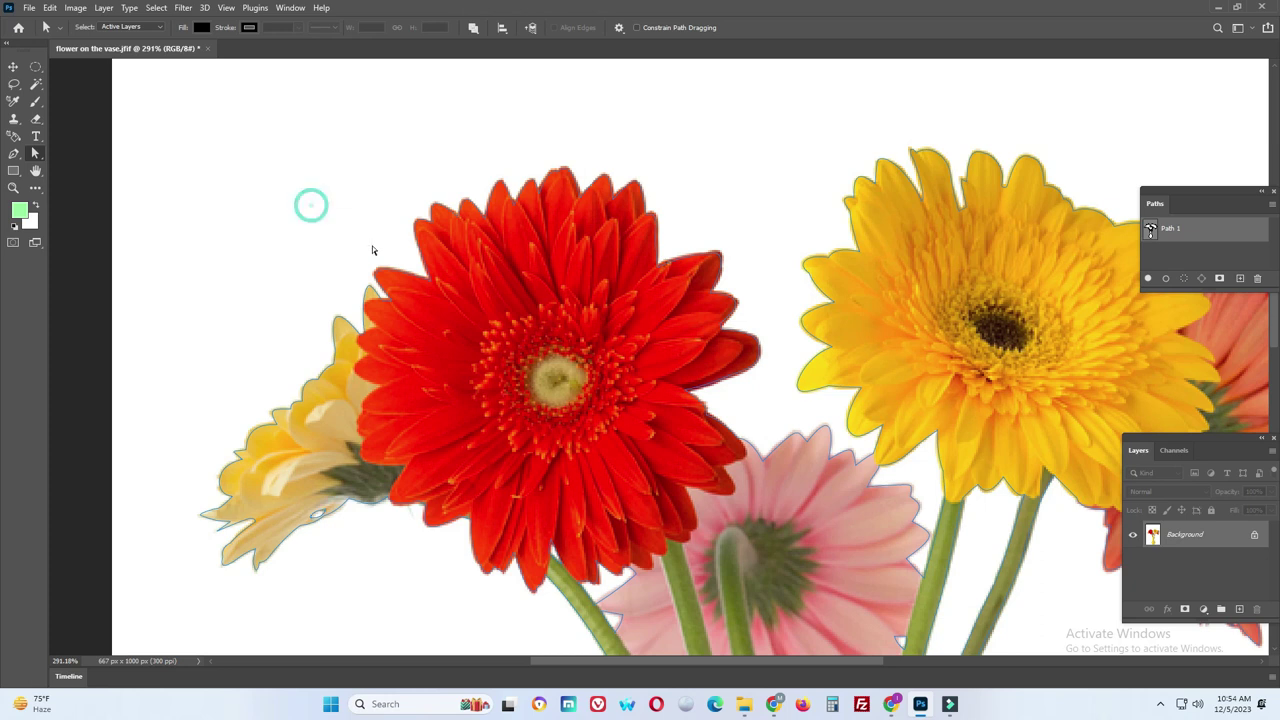
Zoom in to inspect the path's anchors along the orange flower's outline
{"action": "scroll", "coordinate": [794, 414], "scroll_direction": "right", "scroll_amount": 5}
{"action": "scroll", "coordinate": [676, 280], "scroll_direction": "up", "scroll_amount": 2}
{"action": "scroll", "coordinate": [676, 280], "scroll_direction": "up", "scroll_amount": 1}
{"action": "scroll", "coordinate": [760, 300], "scroll_direction": "right", "scroll_amount": 5}
{"action": "scroll", "coordinate": [843, 313], "scroll_direction": "down", "scroll_amount": 2}
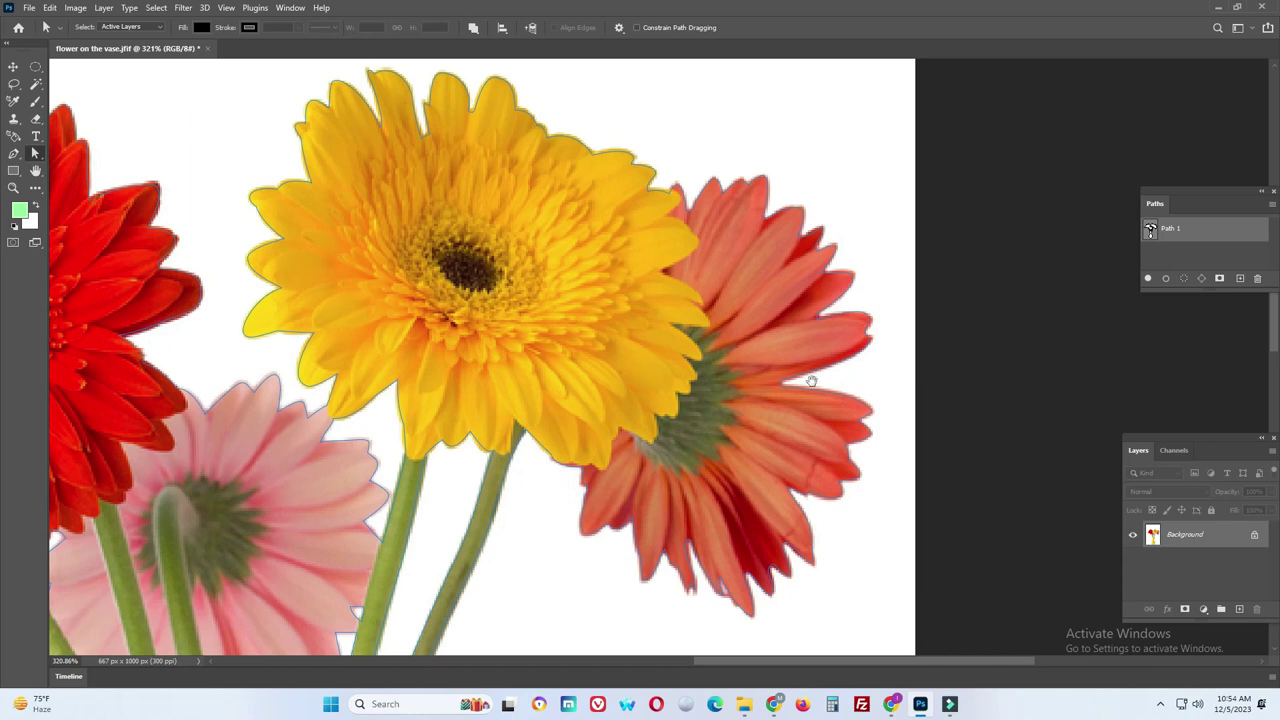
{"action": "left_click", "coordinate": [874, 415]}
{"action": "left_click", "coordinate": [867, 407]}
{"action": "left_click", "coordinate": [877, 377]}
Inspect Path 1's anchors around the vase neck, body and base
{"action": "scroll", "coordinate": [451, 540], "scroll_direction": "down", "scroll_amount": 5}
{"action": "left_click_drag", "start_coordinate": [414, 558], "coordinate": [527, 276]}
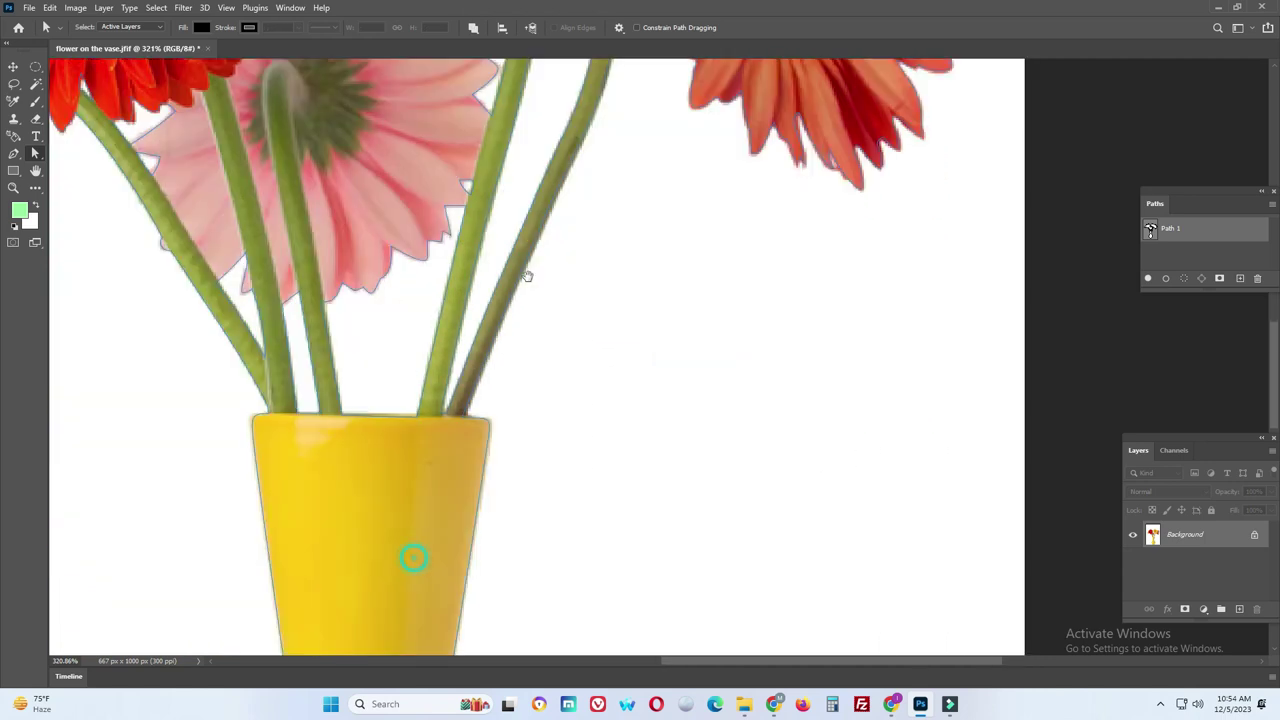
{"action": "left_click_drag", "start_coordinate": [548, 462], "coordinate": [517, 188]}
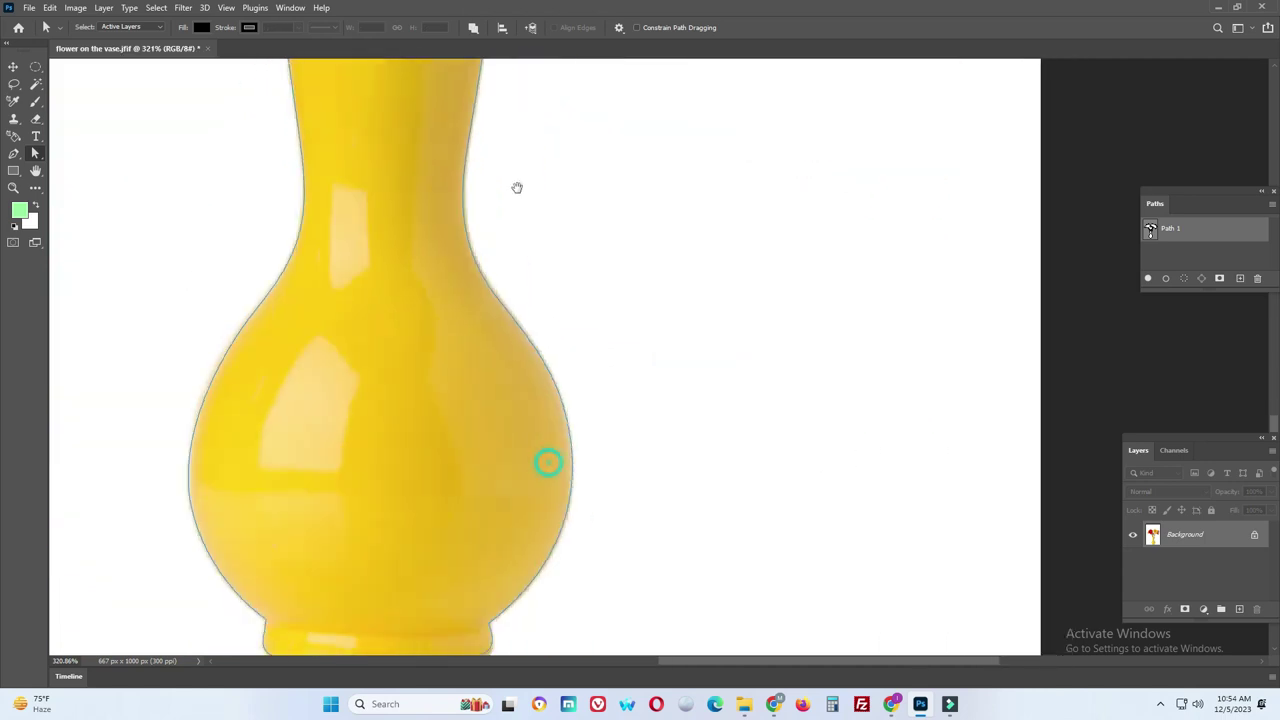
{"action": "left_click_drag", "start_coordinate": [494, 417], "coordinate": [530, 336]}
{"action": "left_click", "coordinate": [516, 540]}
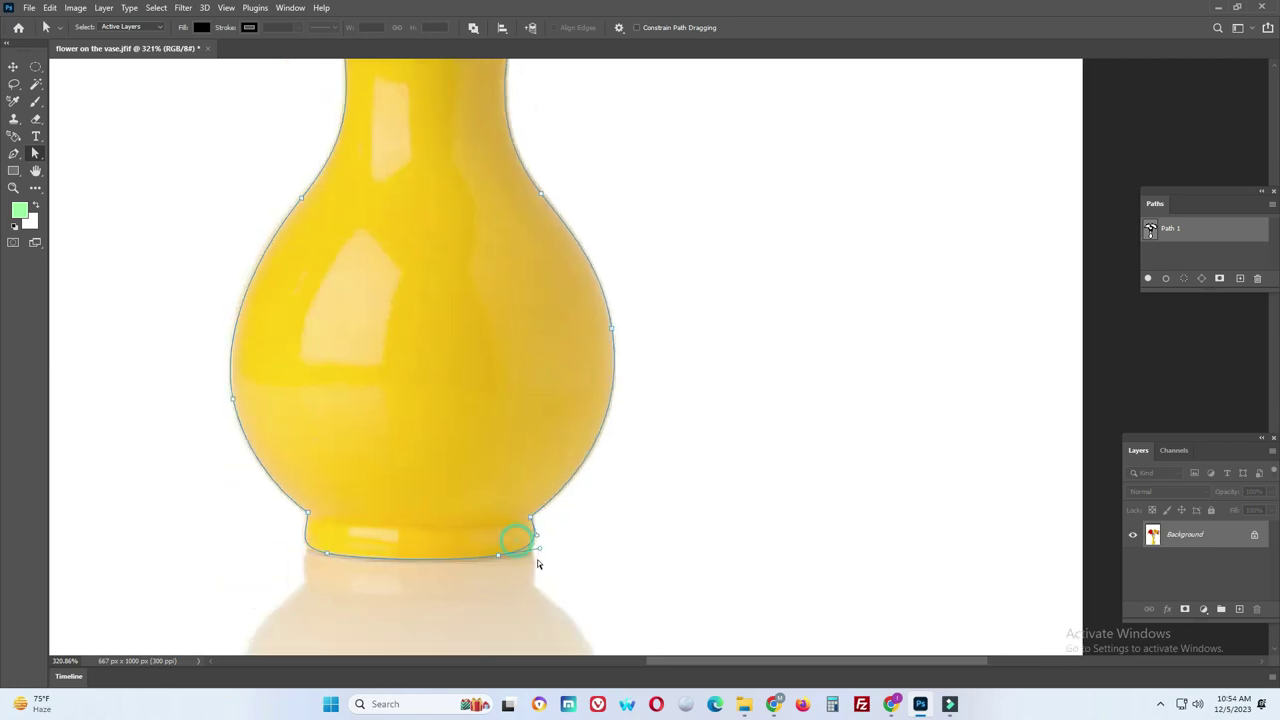
{"action": "left_click", "coordinate": [543, 550]}
Marquee-select every anchor point of Path 1 again
{"action": "scroll", "coordinate": [596, 436], "scroll_direction": "down", "scroll_amount": 5}
{"action": "scroll", "coordinate": [596, 436], "scroll_direction": "down", "scroll_amount": 3}
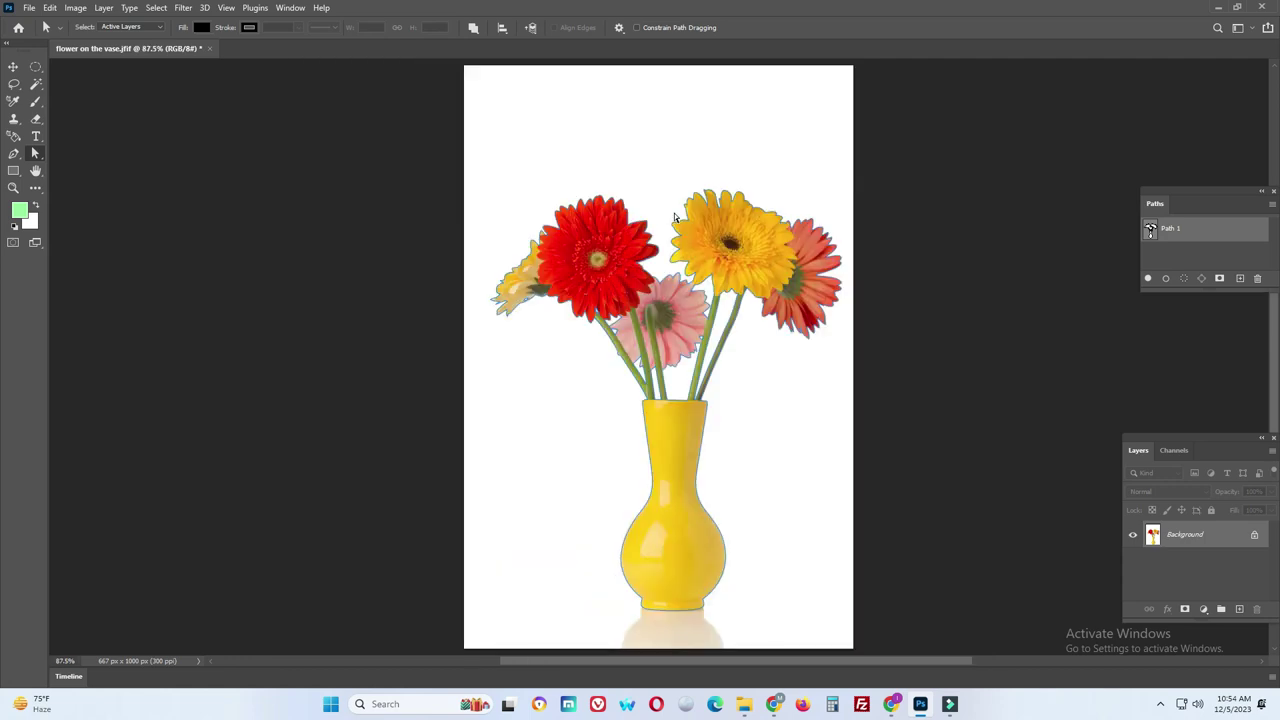
{"action": "scroll", "coordinate": [700, 355], "scroll_direction": "up", "scroll_amount": 1}
{"action": "scroll", "coordinate": [700, 355], "scroll_direction": "up", "scroll_amount": 1}
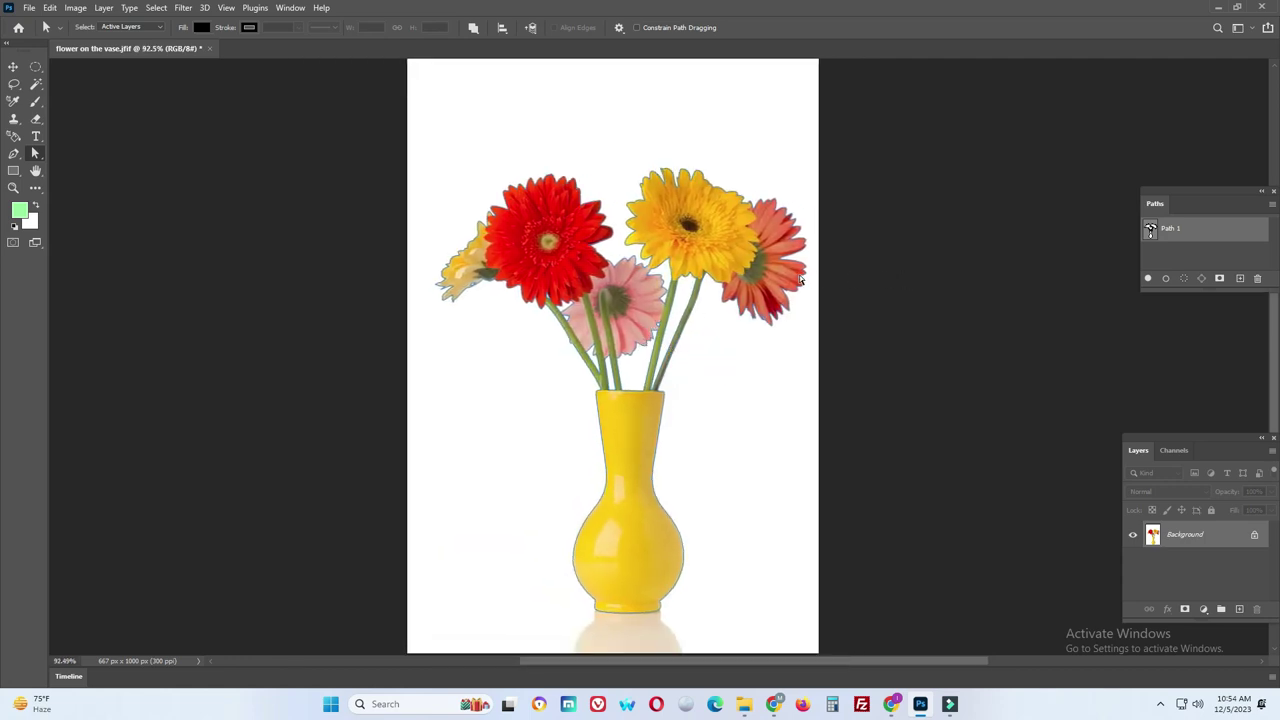
{"action": "left_click_drag", "start_coordinate": [420, 137], "coordinate": [847, 659]}
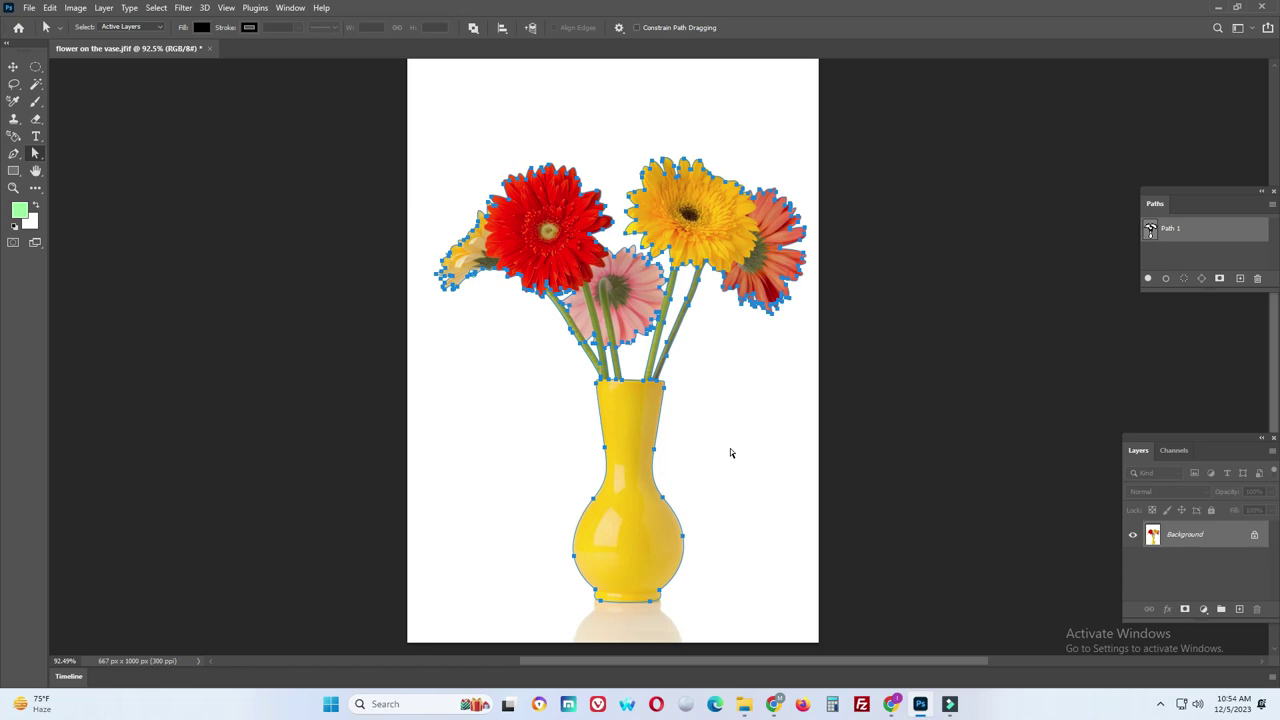
Load Path 1 as a selection with 0 px feather and copy it to Layer 1
{"action": "left_click", "coordinate": [1272, 207]}
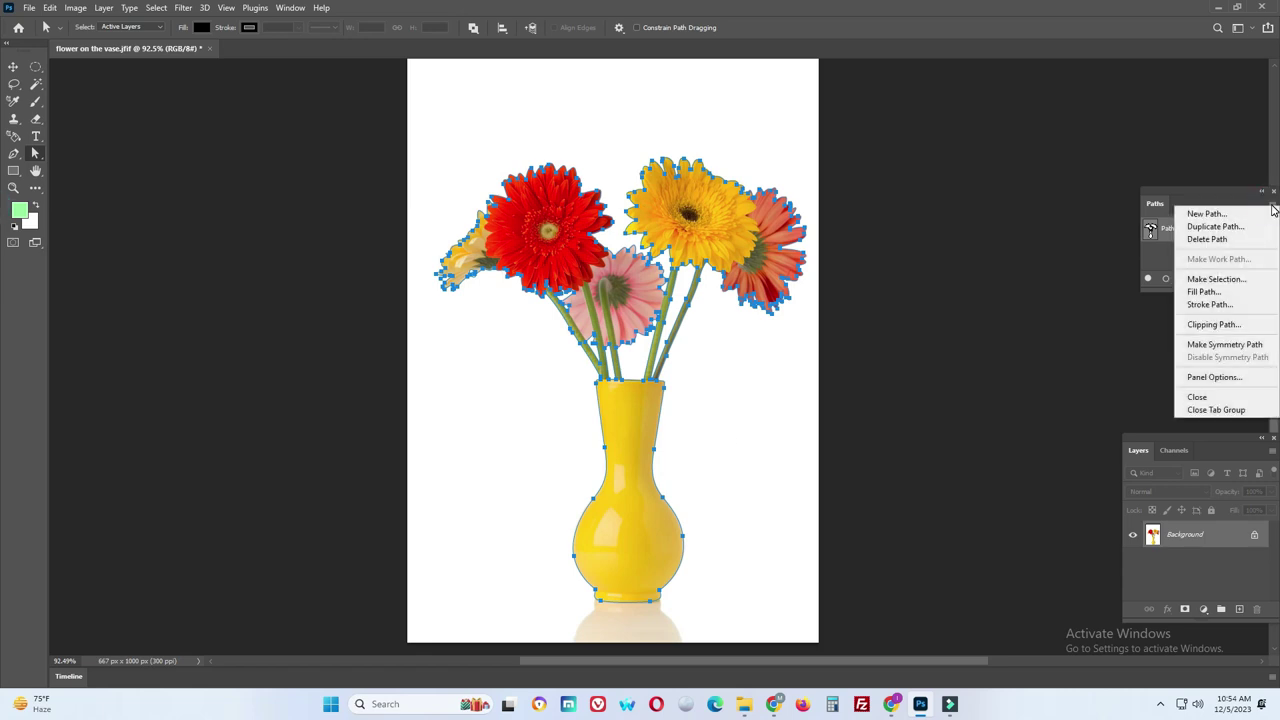
{"action": "left_click", "coordinate": [1217, 280]}
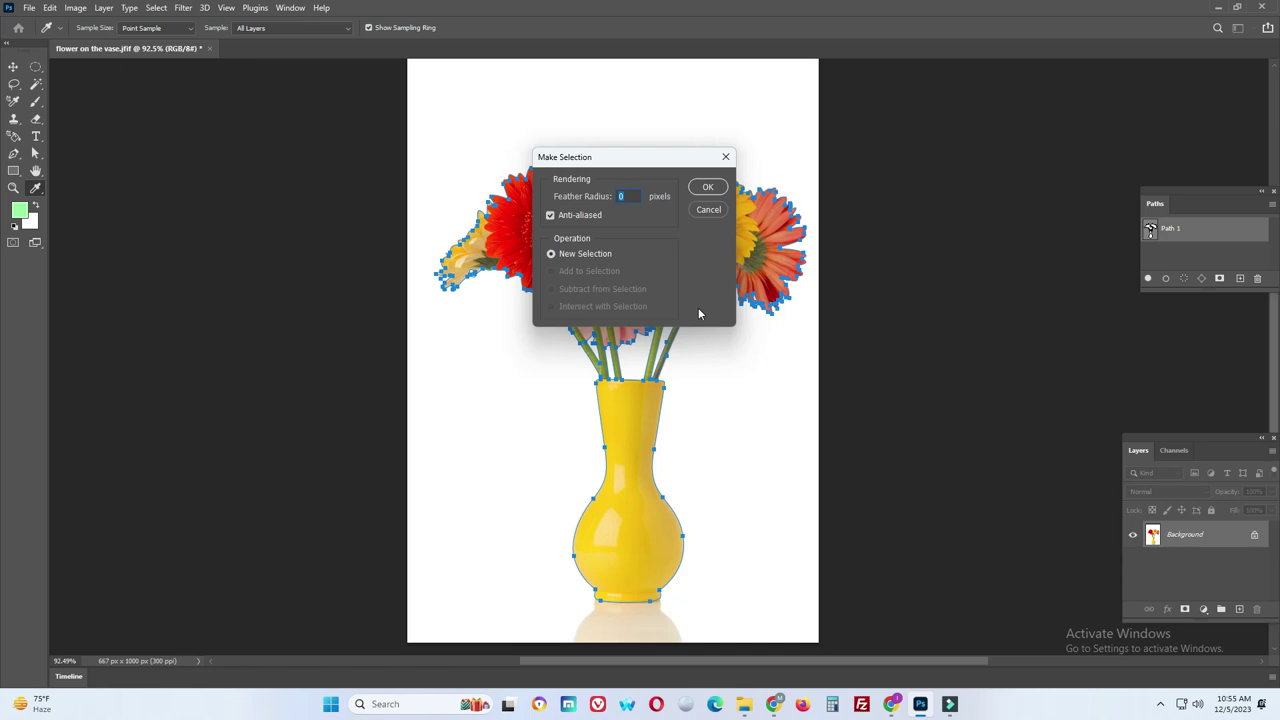
{"action": "left_click", "coordinate": [707, 189]}
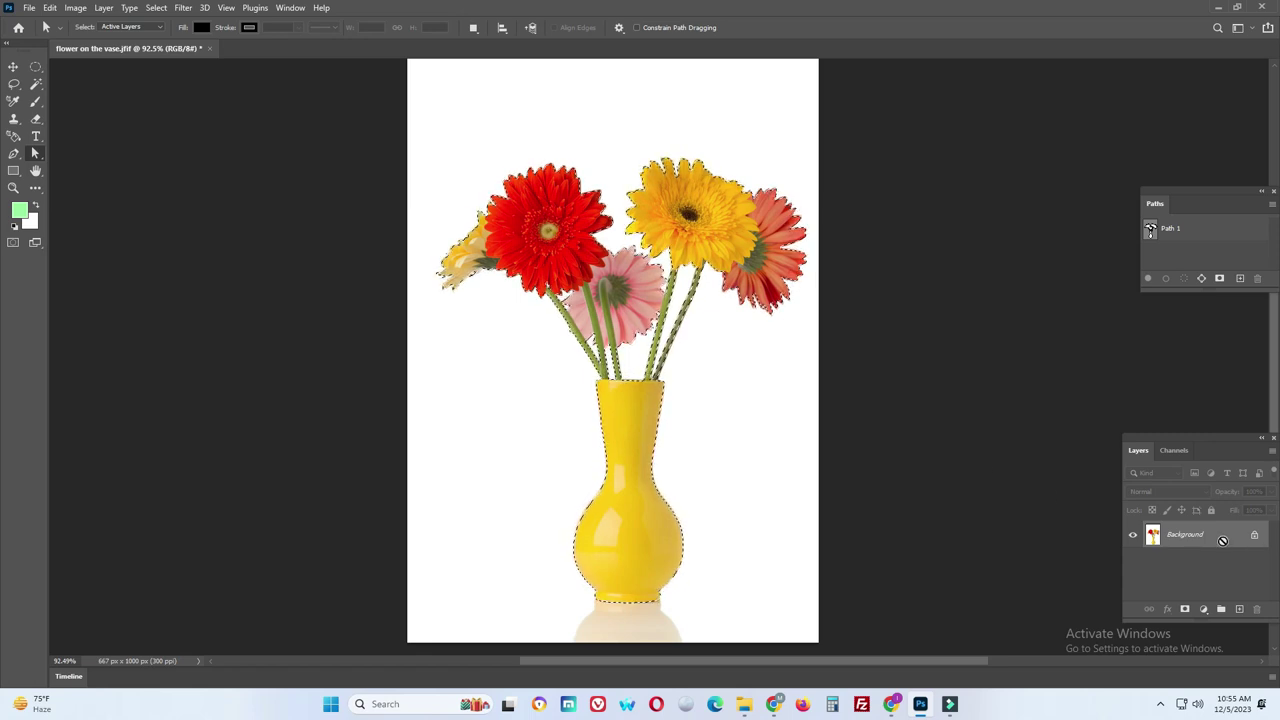
{"action": "key", "text": "ctrl+j"}
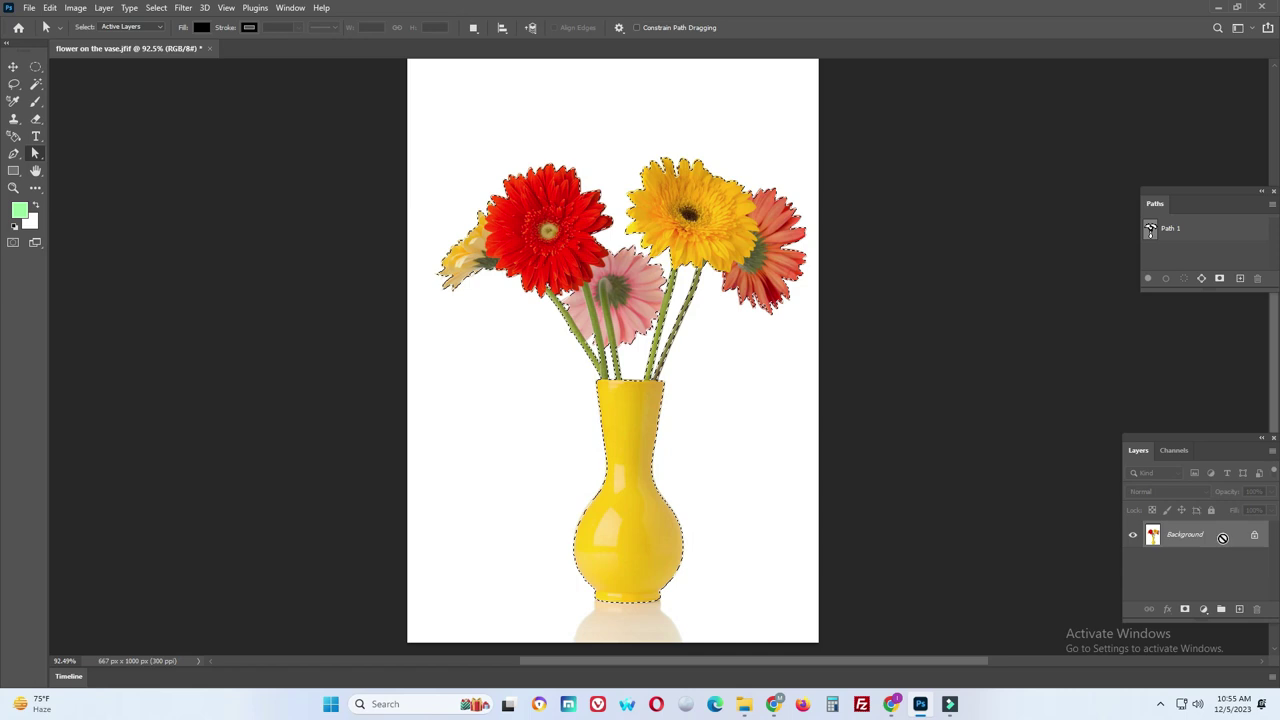
Duplicate the Background layer and fill the copy with light green
{"action": "left_click", "coordinate": [1207, 565]}
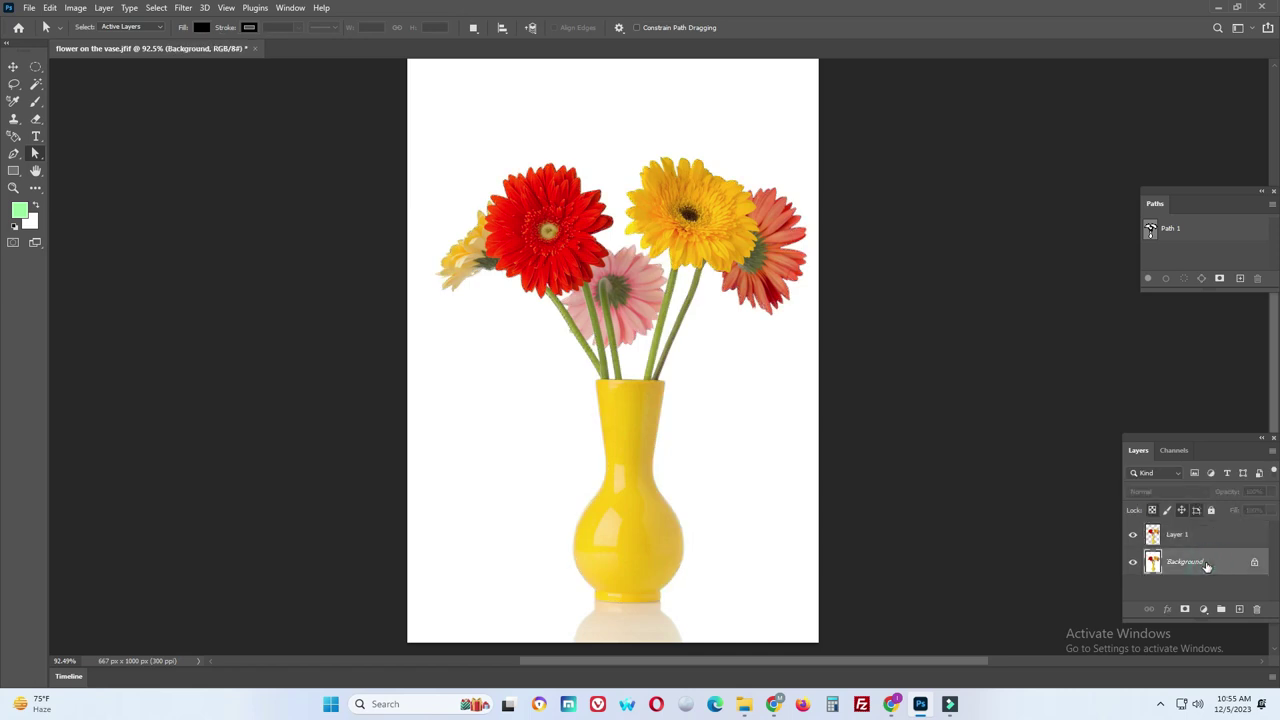
{"action": "key", "text": "ctrl+j"}
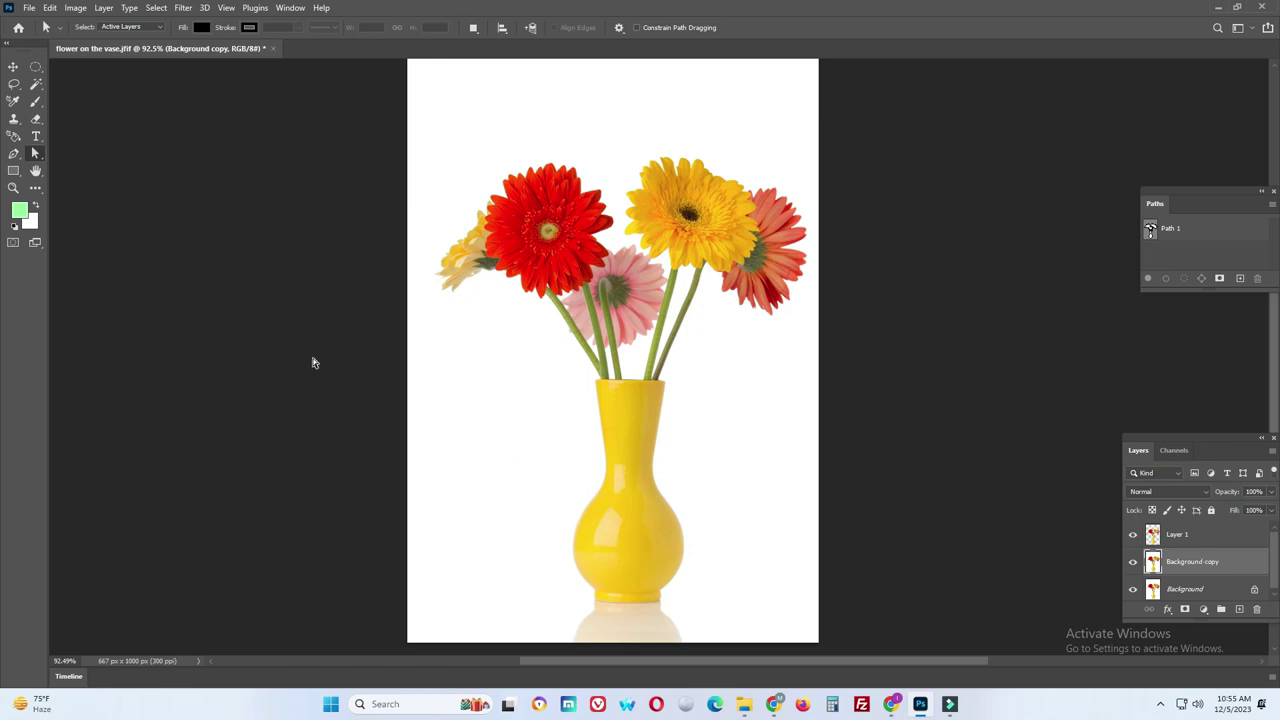
{"action": "left_click", "coordinate": [18, 215]}
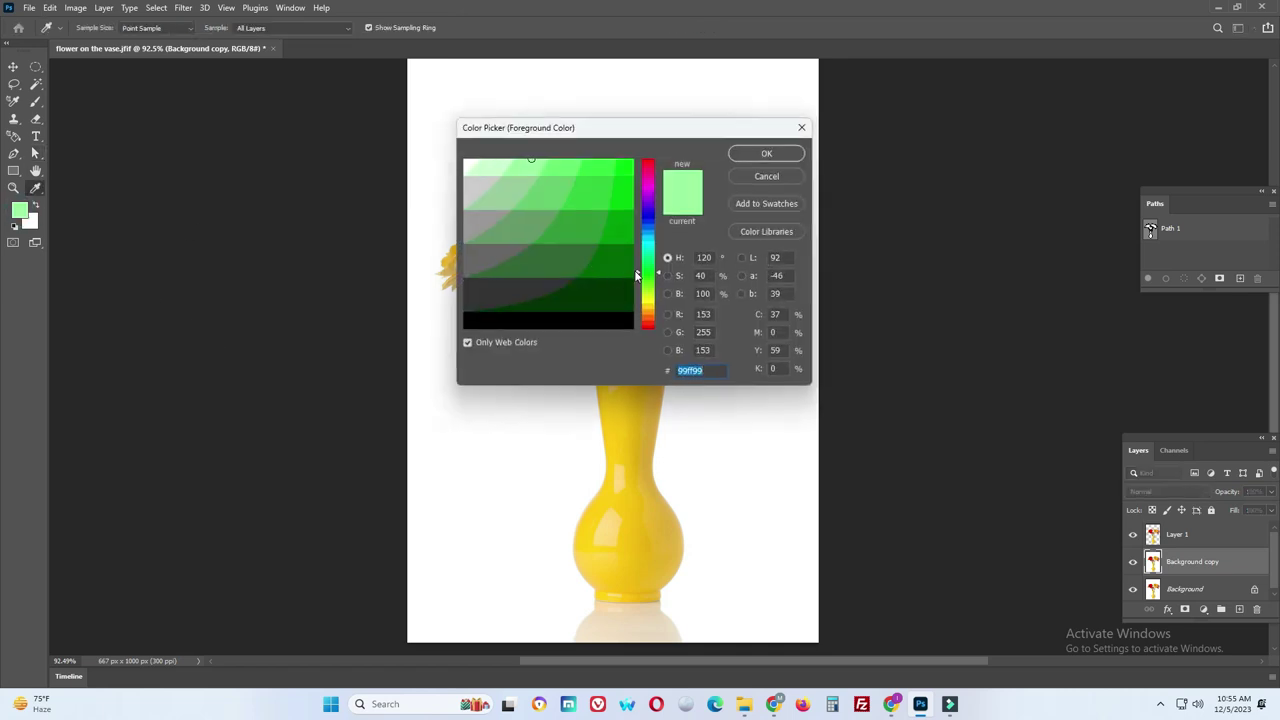
{"action": "left_click_drag", "start_coordinate": [638, 274], "coordinate": [641, 272]}
{"action": "left_click", "coordinate": [766, 154]}
{"action": "key", "text": "a"}
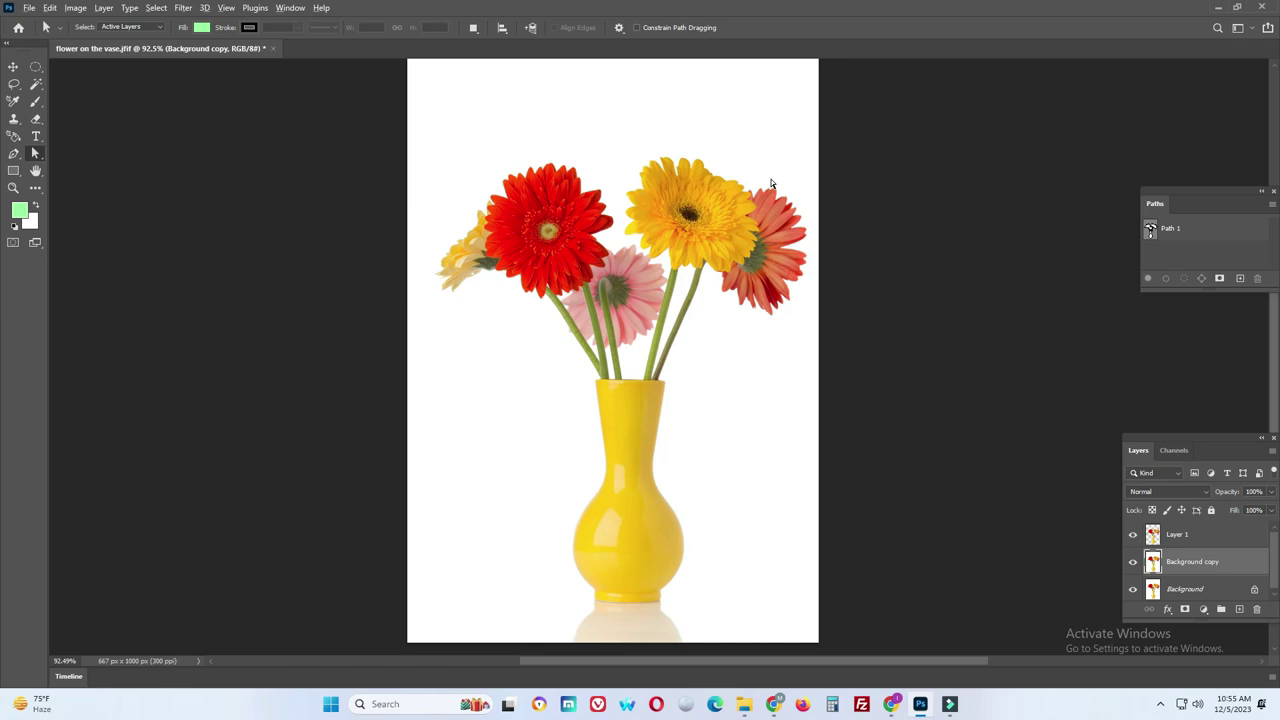
{"action": "key", "text": "alt+BackSpace"}
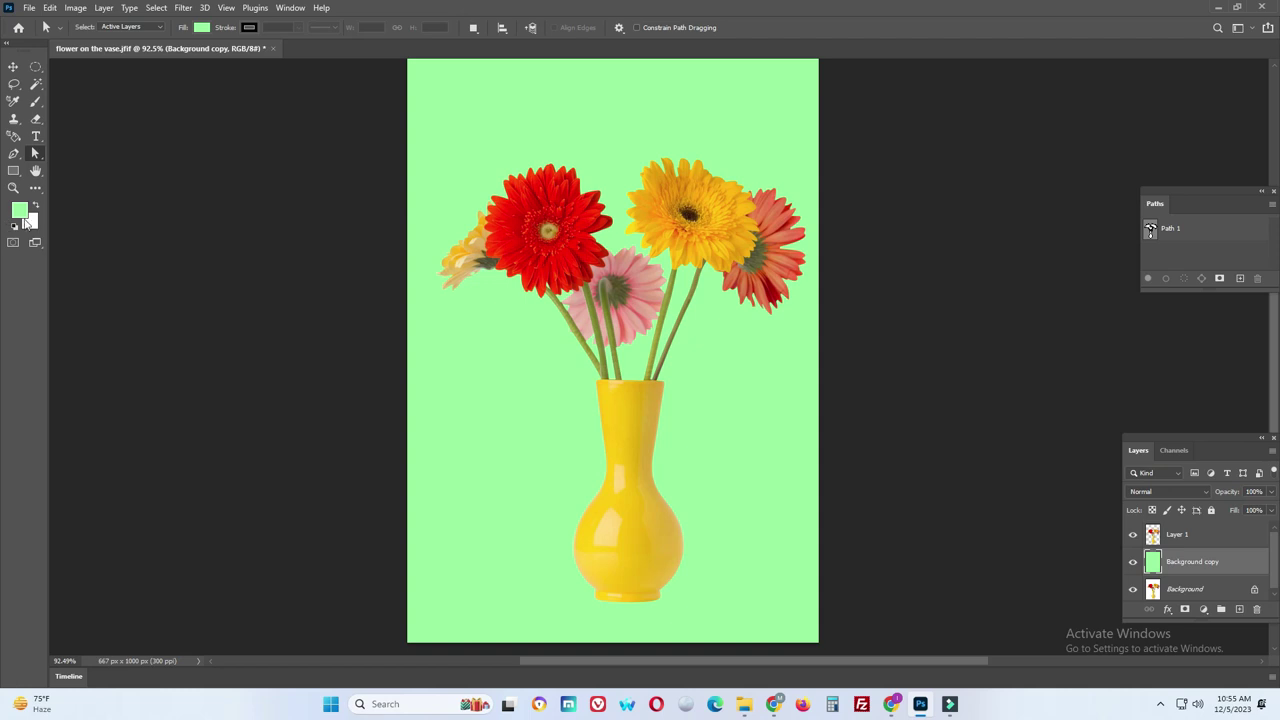
Refill the Background copy layer with light cyan instead
{"action": "left_click", "coordinate": [19, 210]}
{"action": "left_click_drag", "start_coordinate": [657, 272], "coordinate": [657, 243]}
{"action": "left_click", "coordinate": [756, 153]}
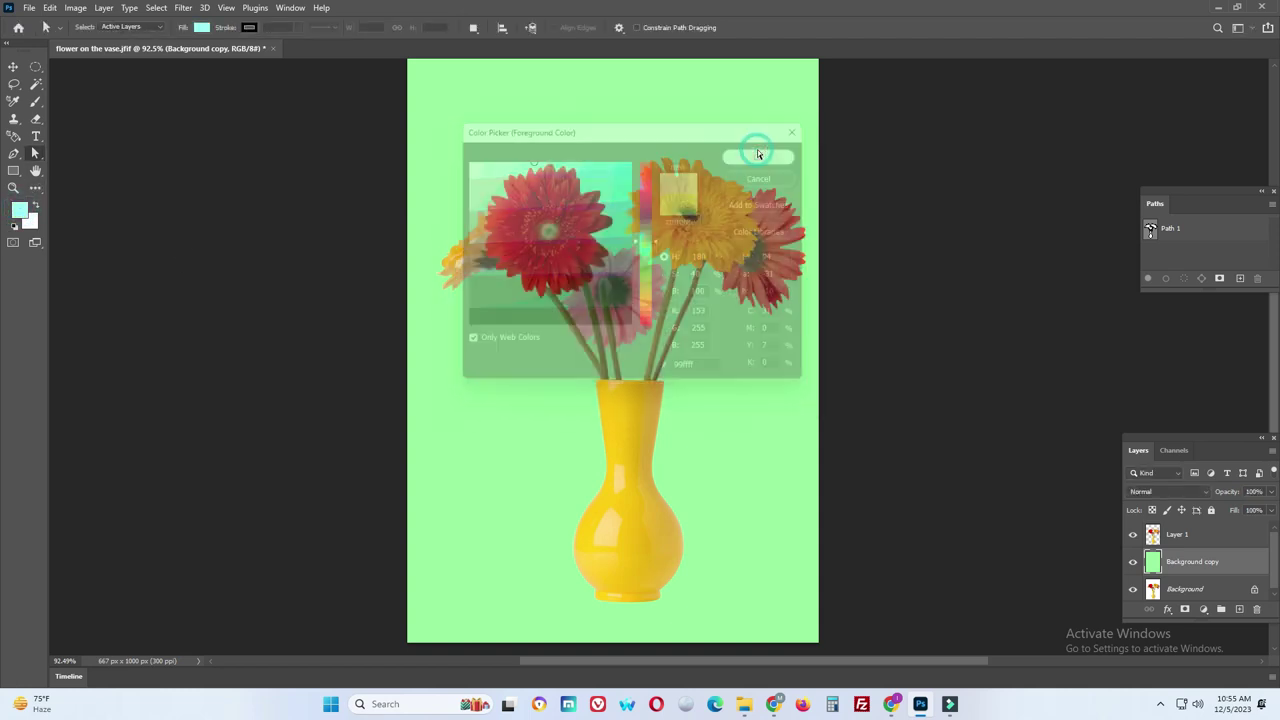
{"action": "key", "text": "alt+BackSpace"}
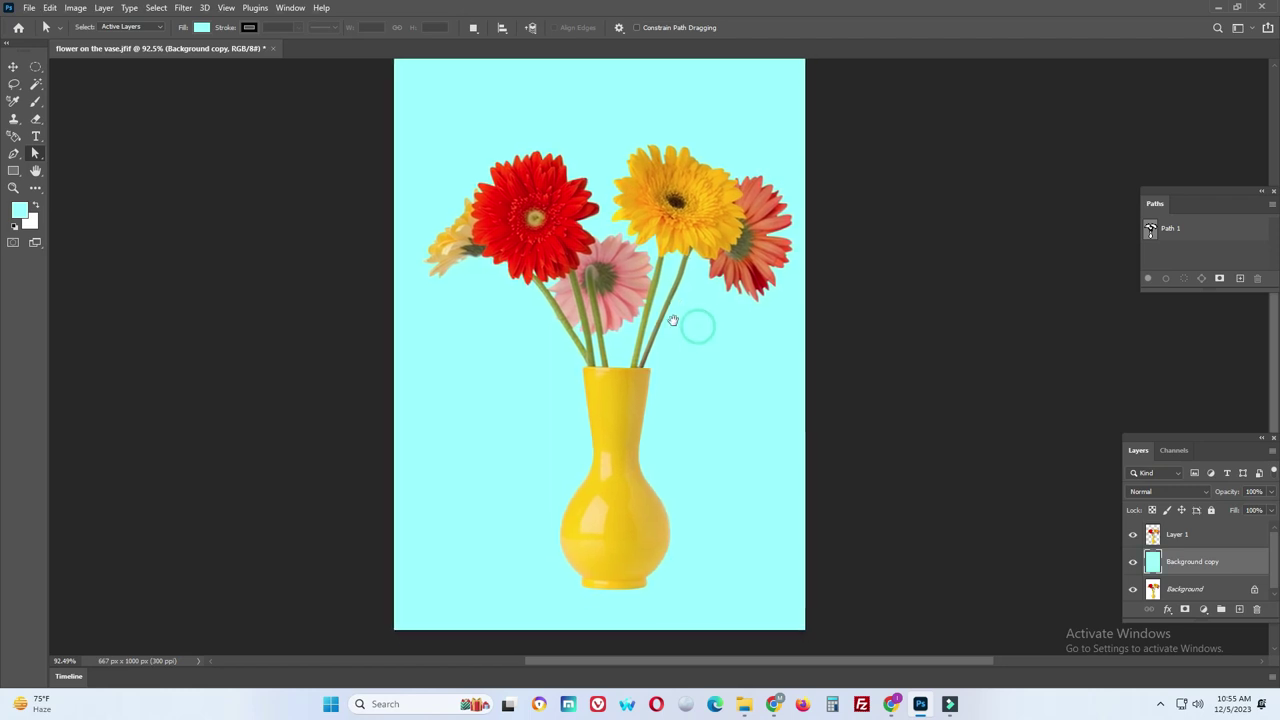
{"action": "left_click_drag", "start_coordinate": [697, 328], "coordinate": [663, 331]}
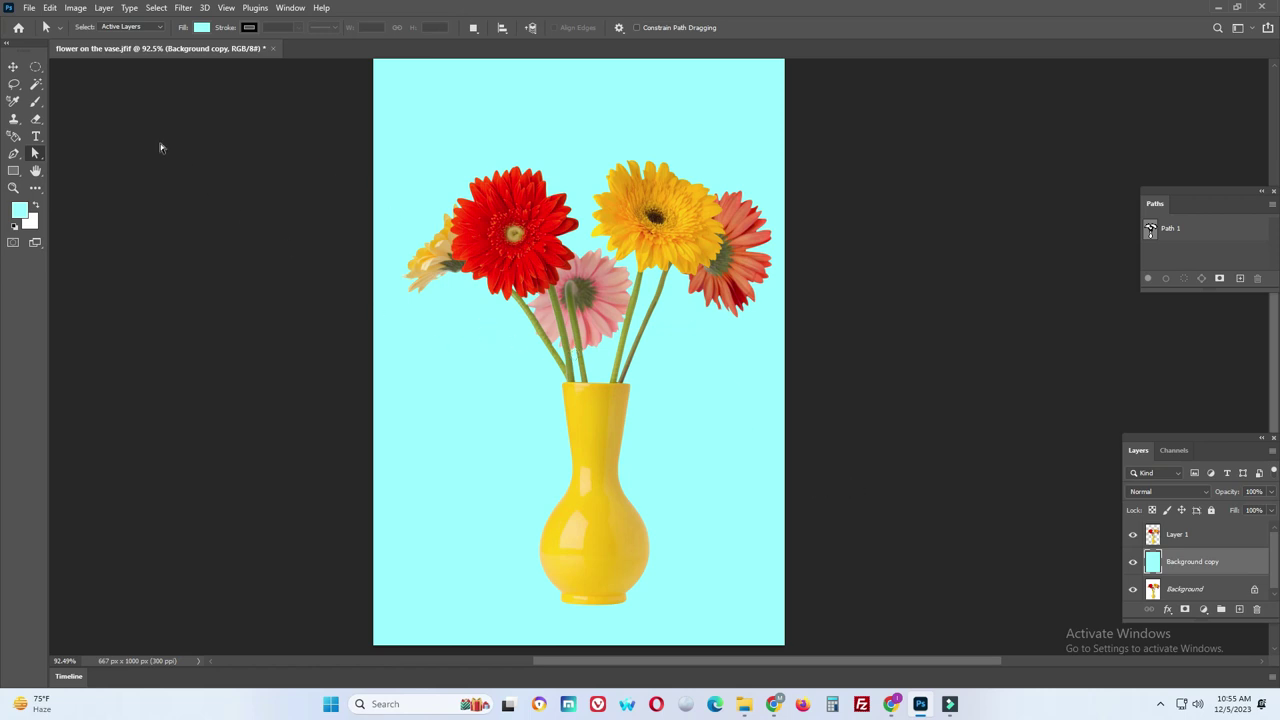
Save the image as Photoshop PSD 'flower on the vase.psd' in folder 3
{"action": "left_click", "coordinate": [30, 8]}
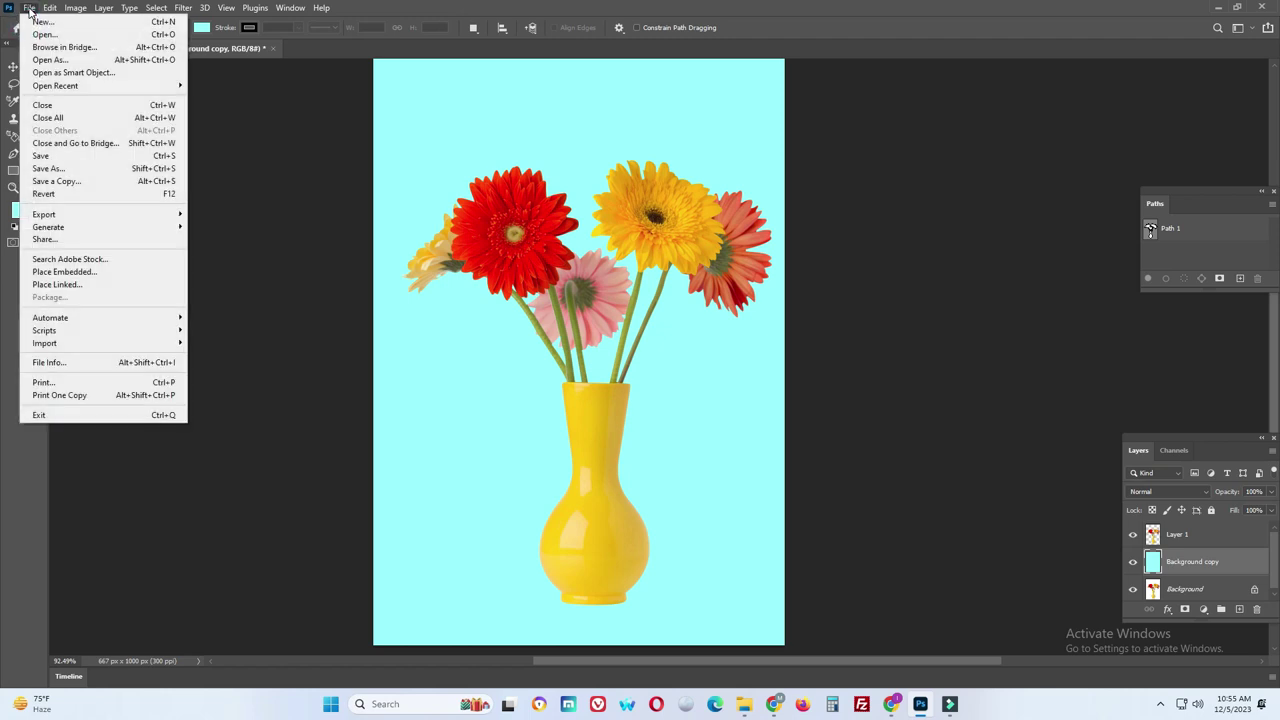
{"action": "left_click", "coordinate": [55, 168]}
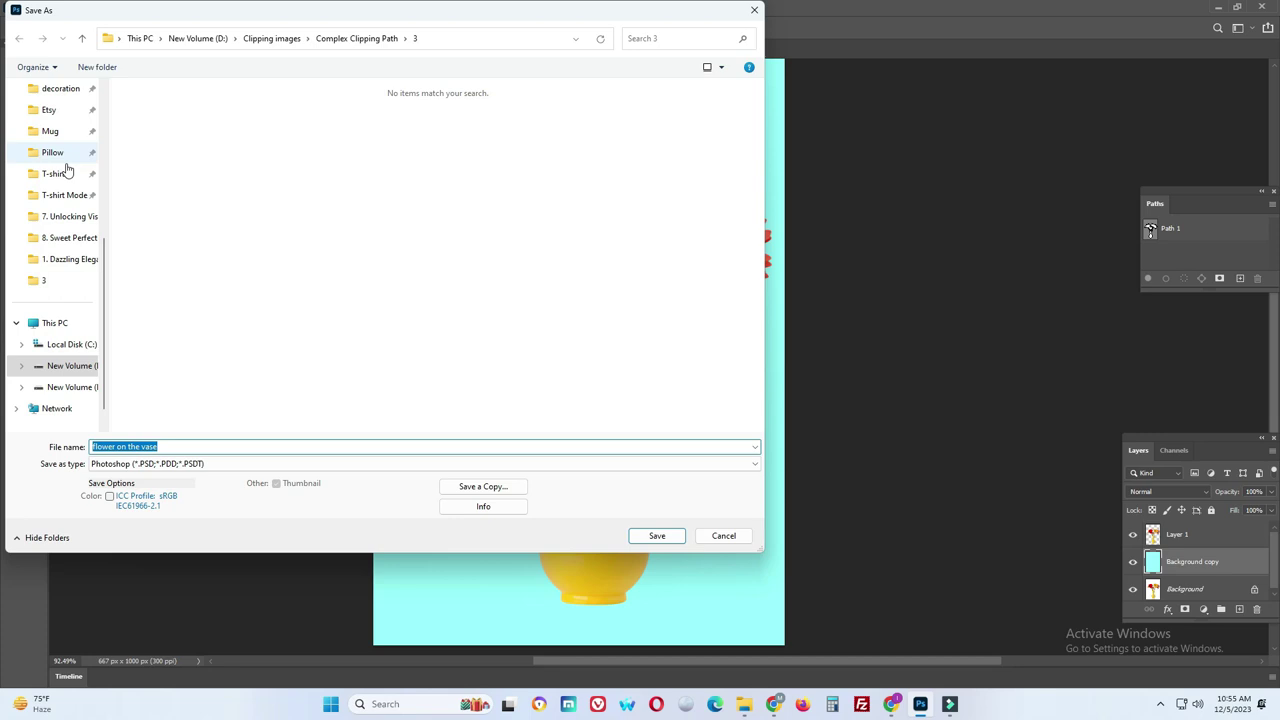
{"action": "left_click", "coordinate": [238, 464]}
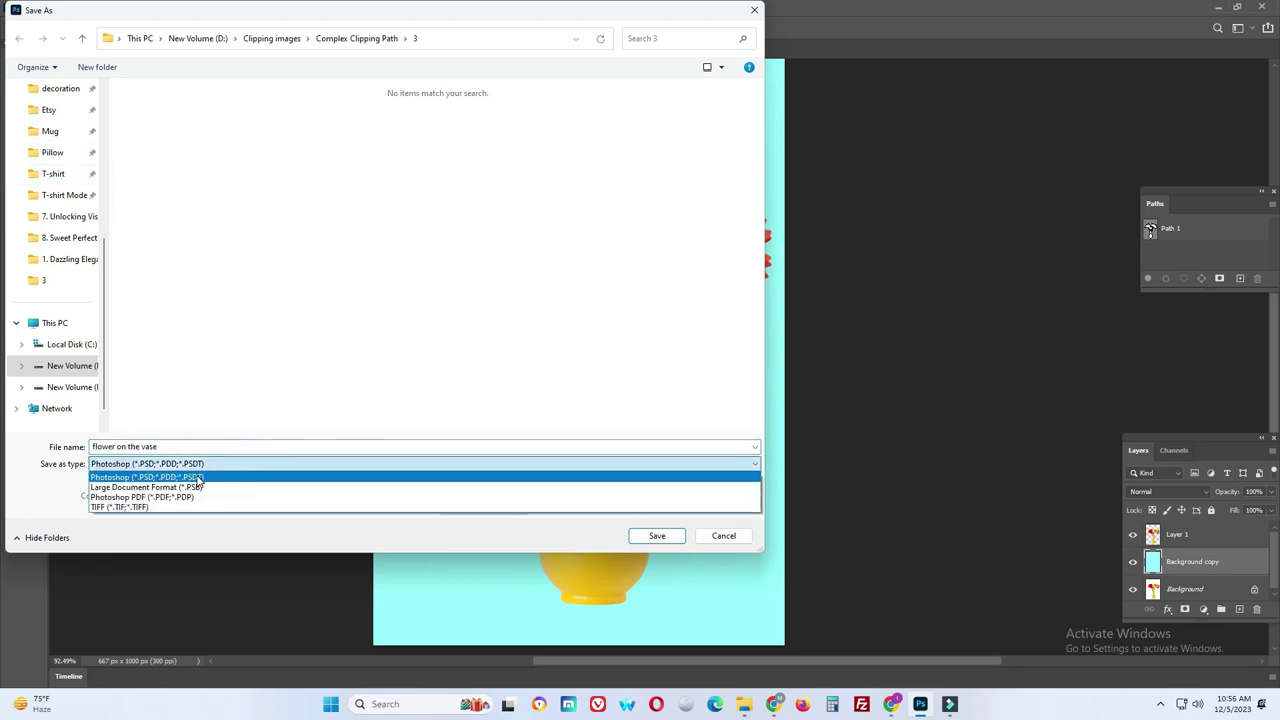
{"action": "left_click", "coordinate": [198, 481]}
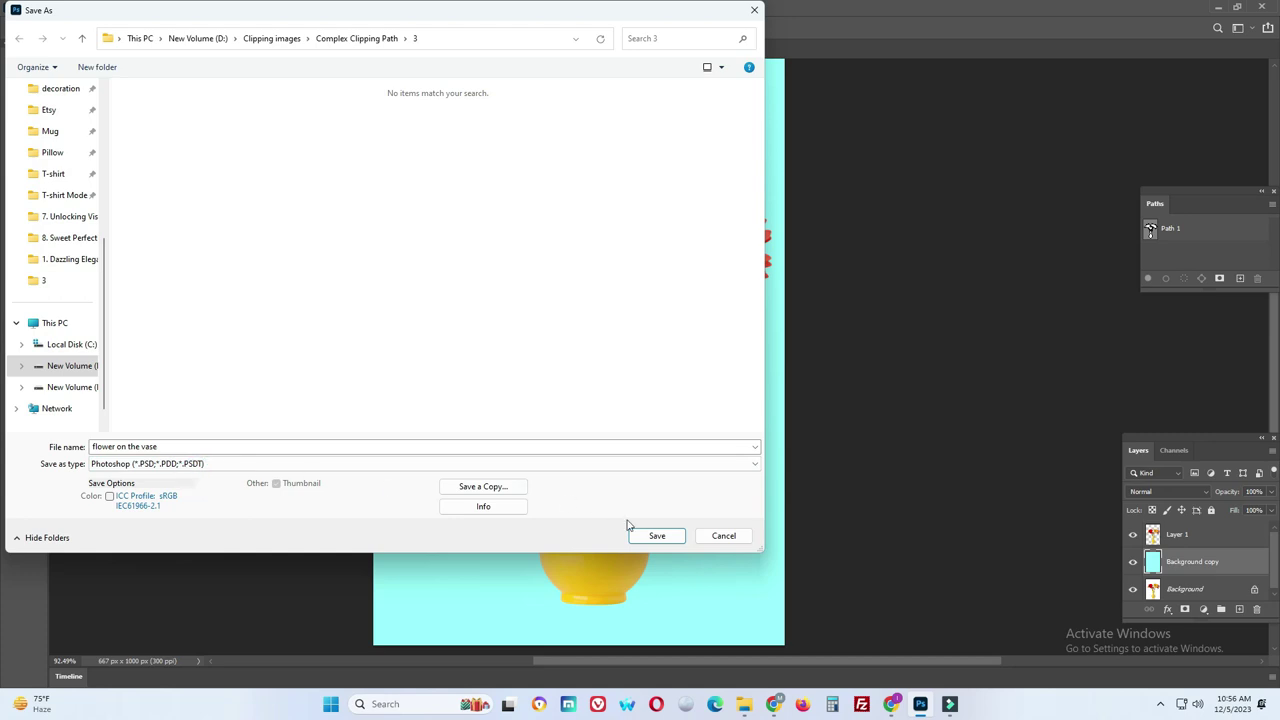
{"action": "left_click", "coordinate": [656, 537]}
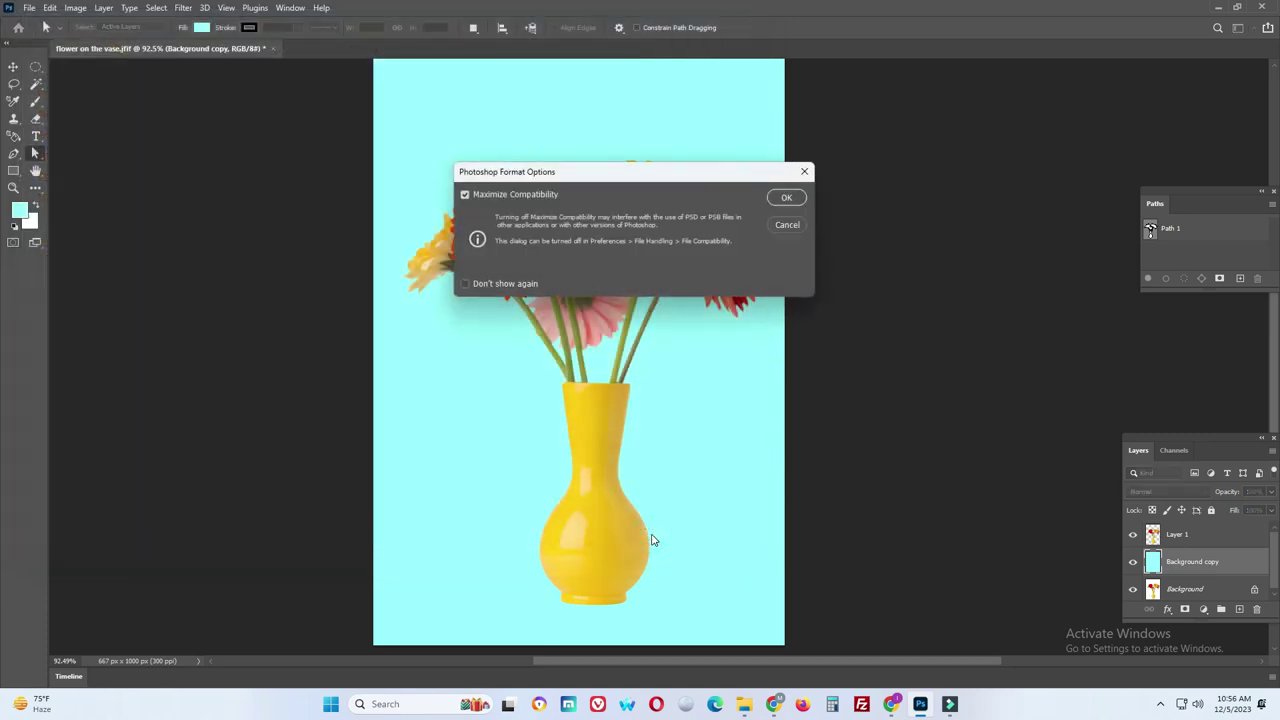
{"action": "left_click", "coordinate": [785, 198]}
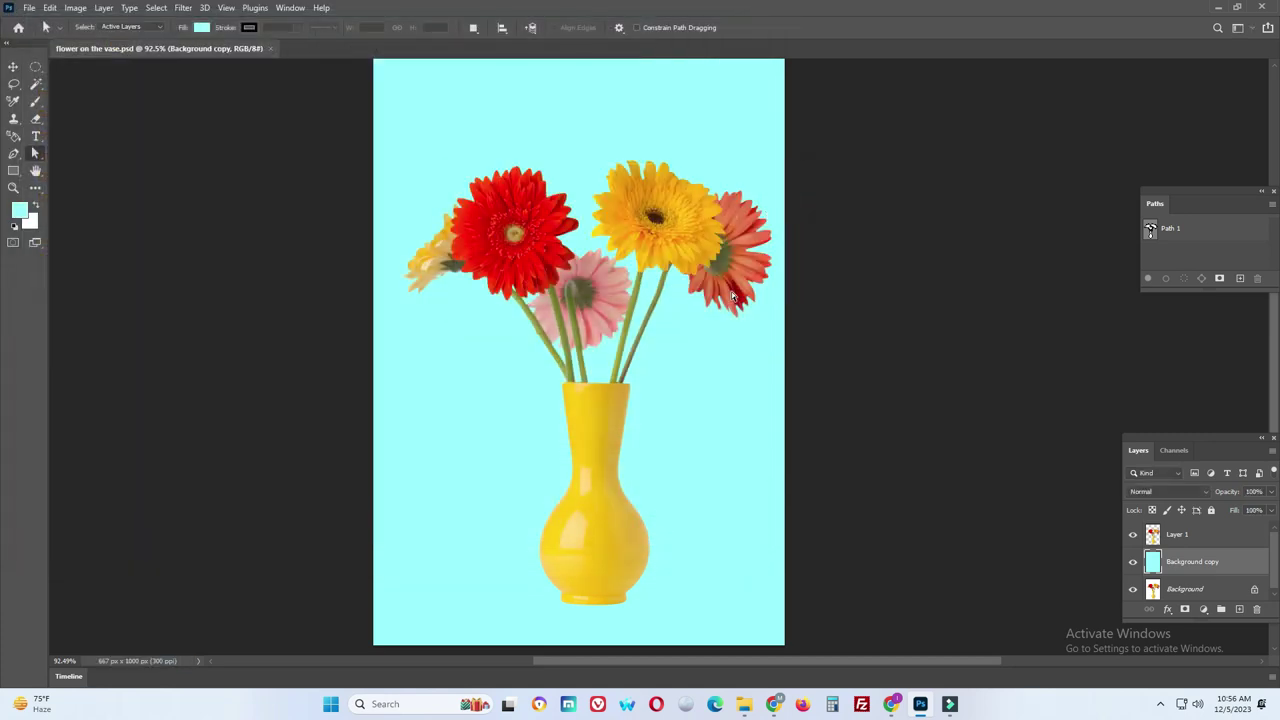